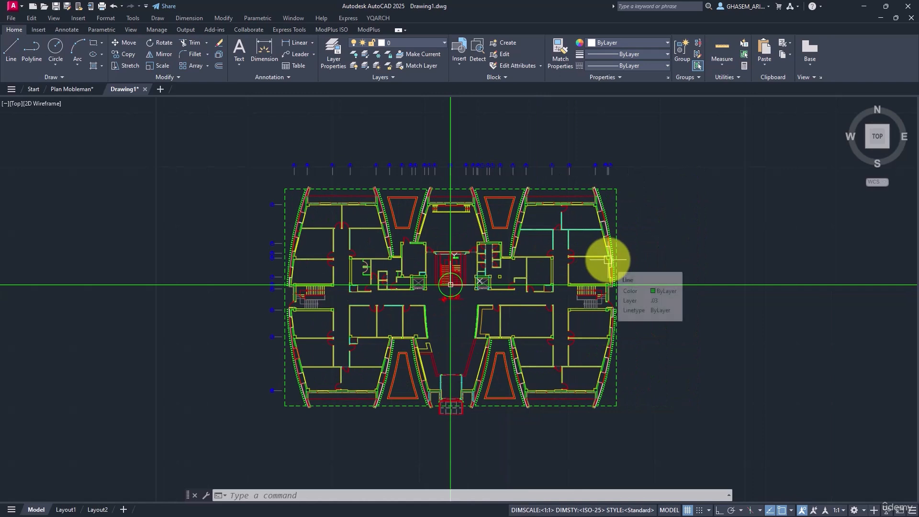
Step: Set the drawing's insertion scale units to Meters
{"action": "key", "text": "Return"}
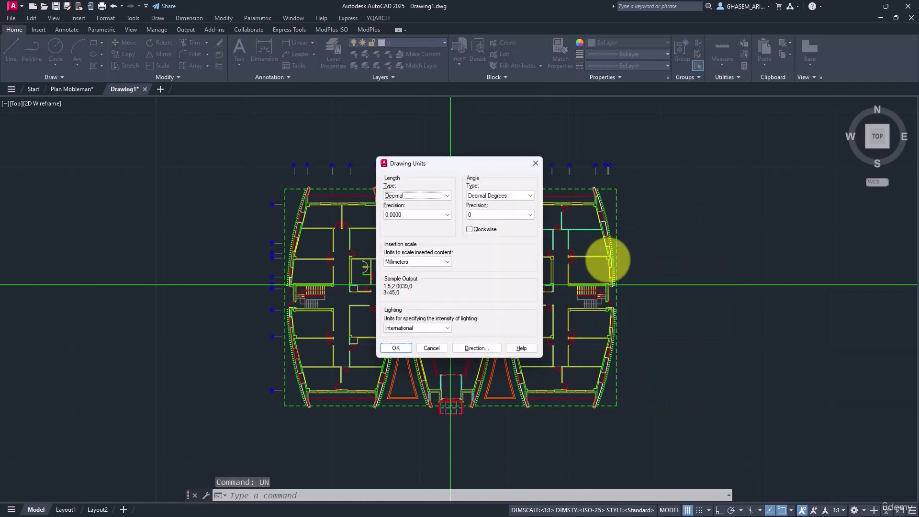
{"action": "left_click", "coordinate": [421, 262]}
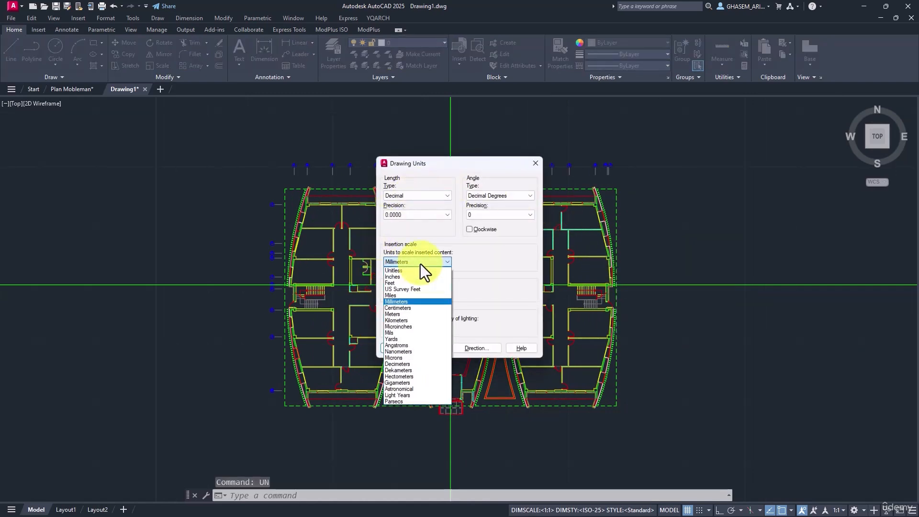
{"action": "left_click", "coordinate": [398, 316]}
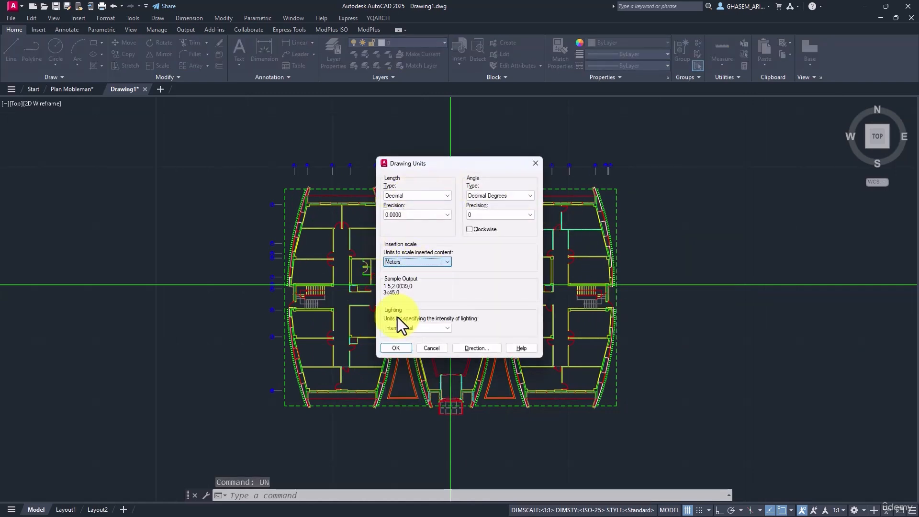
{"action": "left_click", "coordinate": [396, 349]}
Step: Examine the wall layers, door frames and window details of the floor plan up close
{"action": "scroll", "coordinate": [380, 312], "scroll_direction": "up", "scroll_amount": 10}
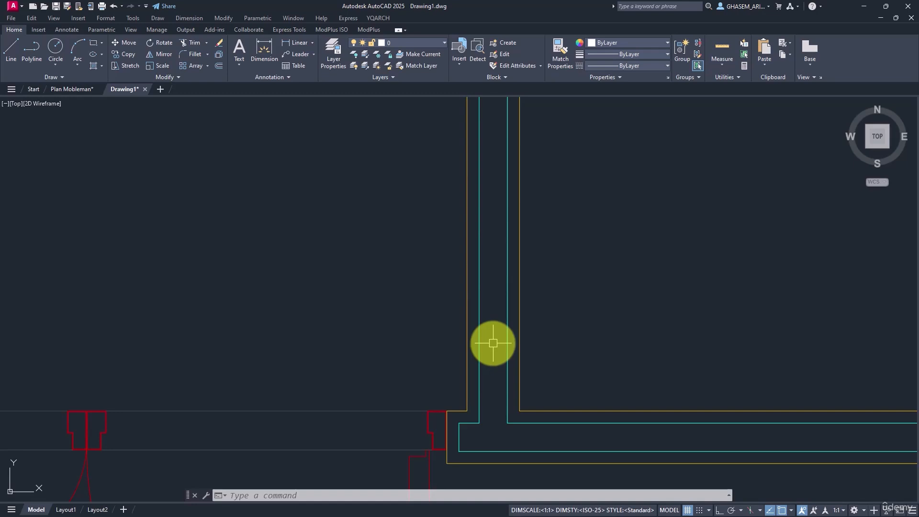
{"action": "scroll", "coordinate": [499, 342], "scroll_direction": "down", "scroll_amount": 6}
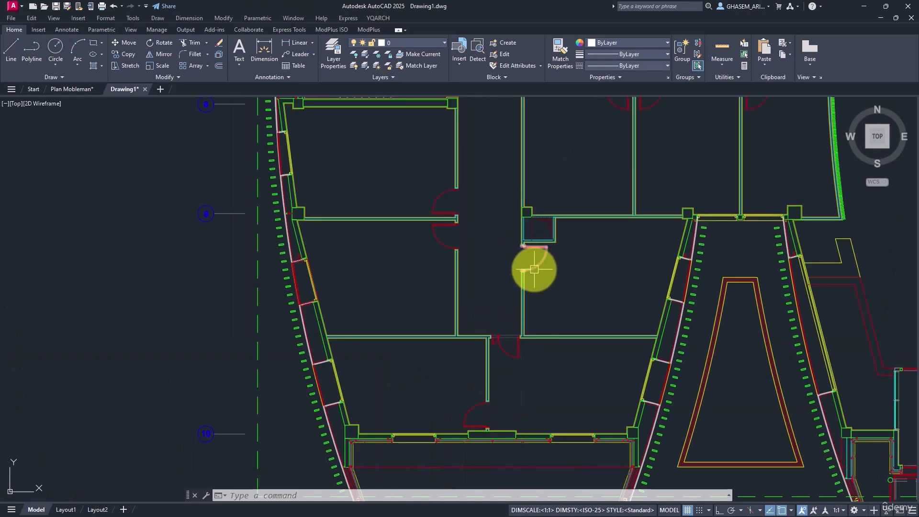
{"action": "scroll", "coordinate": [523, 332], "scroll_direction": "up", "scroll_amount": 8}
{"action": "scroll", "coordinate": [525, 341], "scroll_direction": "down", "scroll_amount": 7}
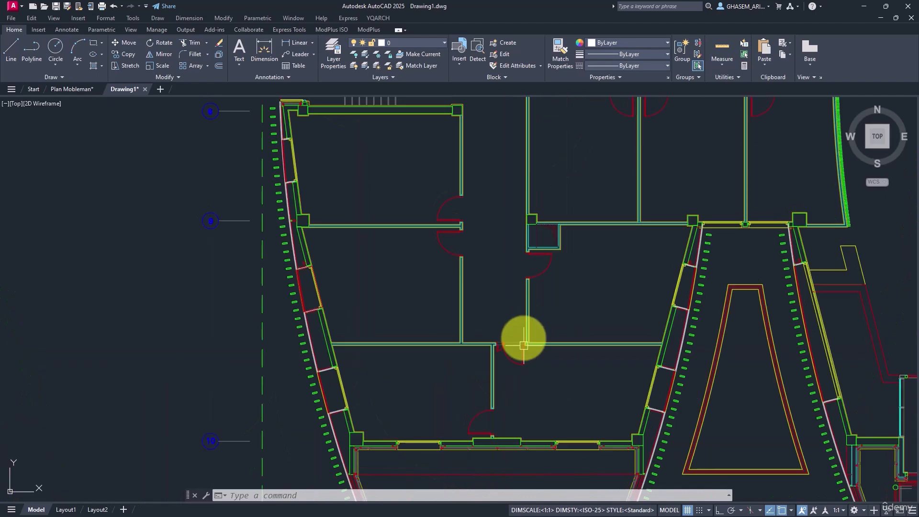
{"action": "scroll", "coordinate": [560, 252], "scroll_direction": "up", "scroll_amount": 2}
{"action": "scroll", "coordinate": [417, 335], "scroll_direction": "up", "scroll_amount": 5}
{"action": "scroll", "coordinate": [504, 334], "scroll_direction": "up", "scroll_amount": 4}
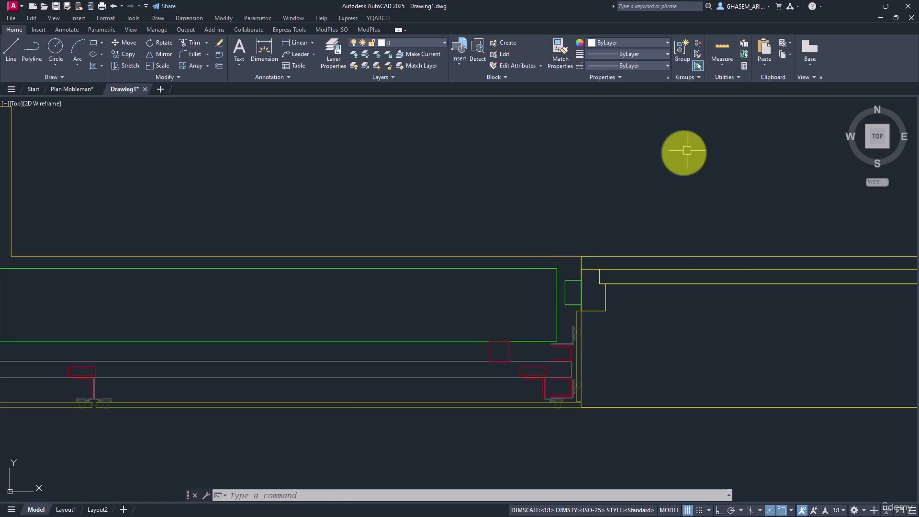
Step: Measure the thickness of the green exterior wall core beside the window opening
{"action": "left_click", "coordinate": [717, 64]}
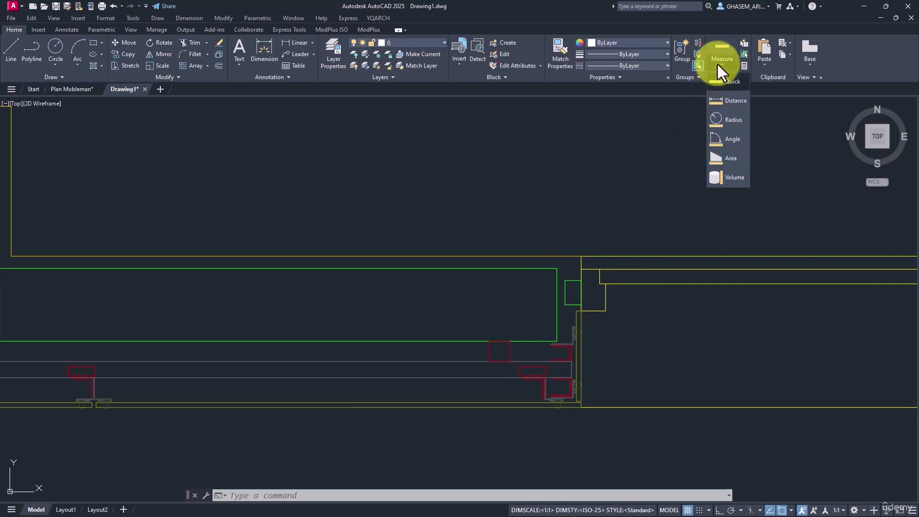
{"action": "left_click", "coordinate": [723, 106]}
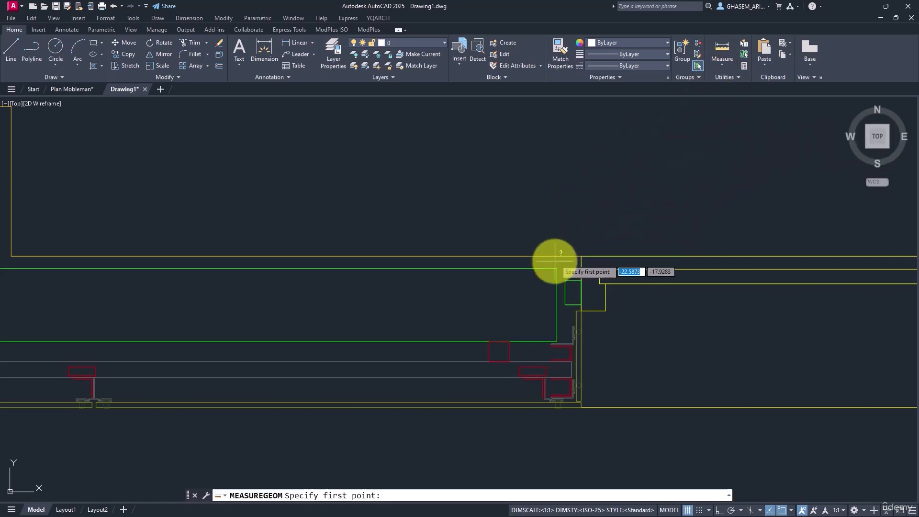
{"action": "scroll", "coordinate": [556, 303], "scroll_direction": "up", "scroll_amount": 2}
{"action": "left_click", "coordinate": [558, 364]}
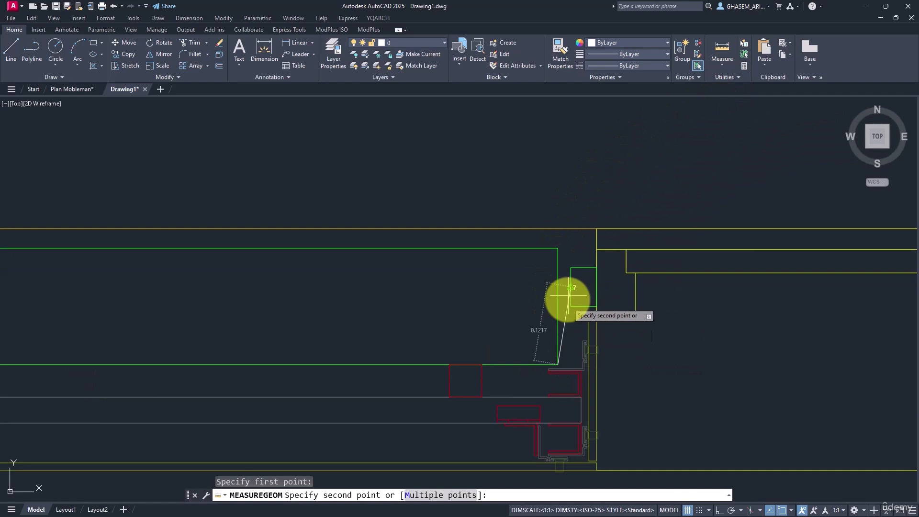
{"action": "left_click", "coordinate": [558, 249]}
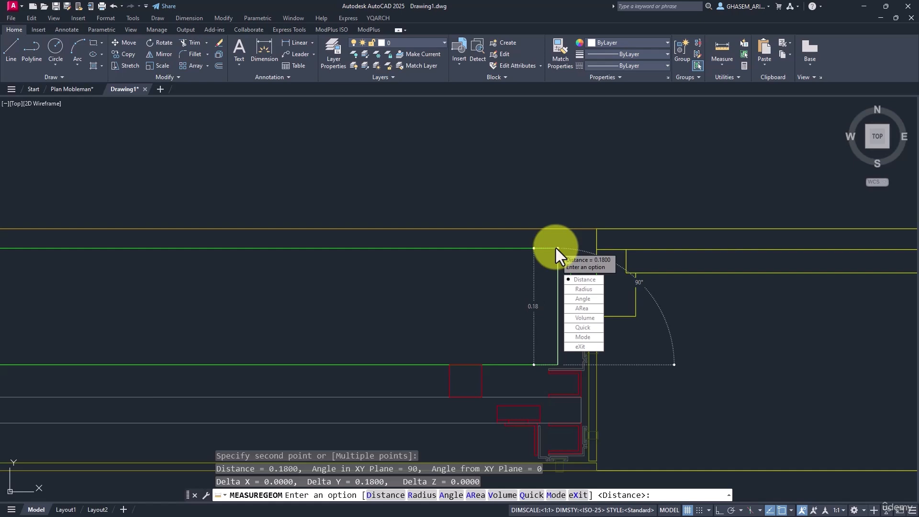
{"action": "left_click", "coordinate": [578, 278]}
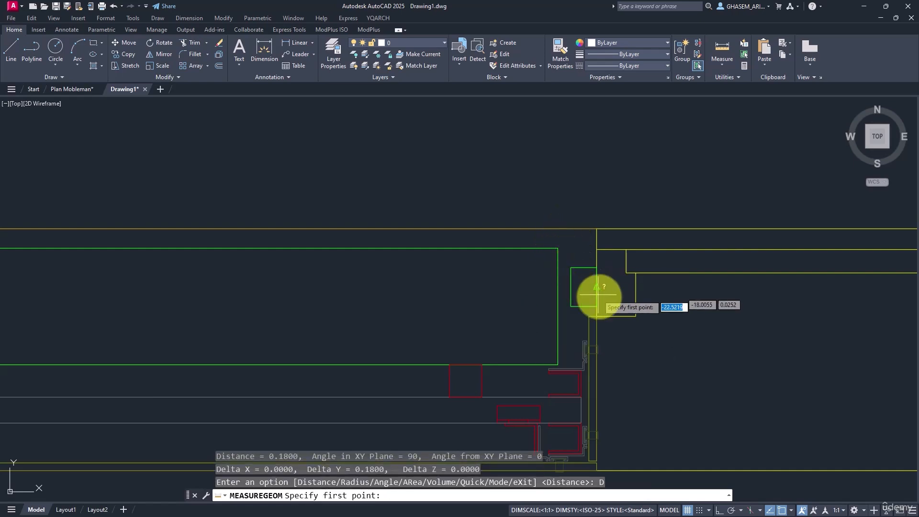
{"action": "scroll", "coordinate": [589, 294], "scroll_direction": "down", "scroll_amount": 6}
Step: Switch to the Plan Mobleman drawing and examine its furnished rooms, walls and window labels
{"action": "left_click", "coordinate": [69, 89]}
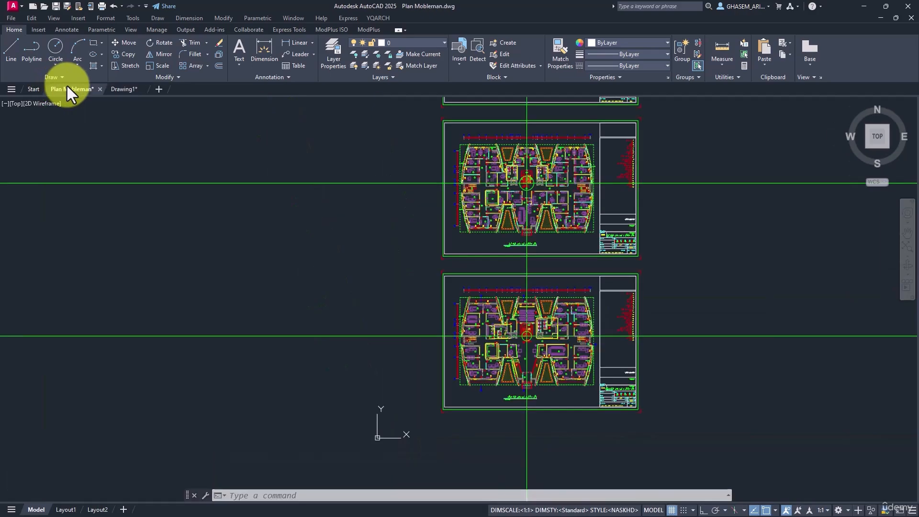
{"action": "scroll", "coordinate": [489, 342], "scroll_direction": "up", "scroll_amount": 5}
{"action": "scroll", "coordinate": [493, 372], "scroll_direction": "up", "scroll_amount": 6}
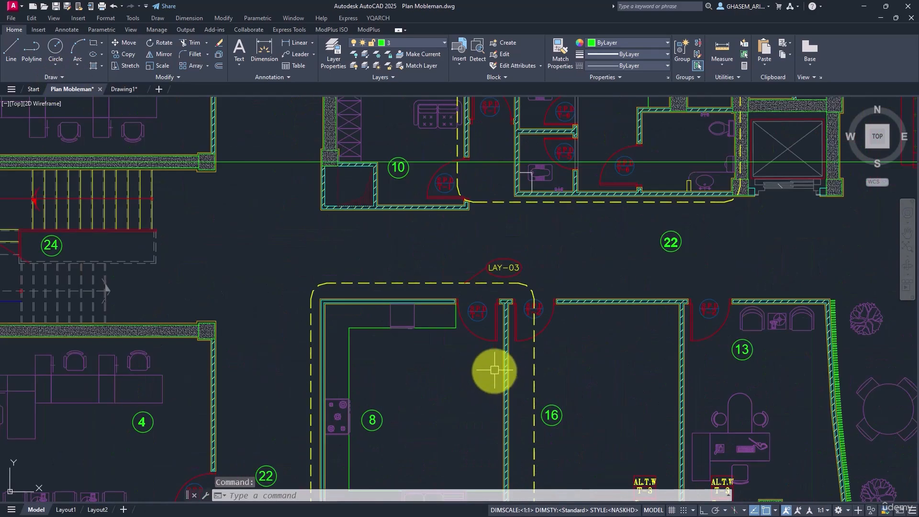
{"action": "scroll", "coordinate": [485, 321], "scroll_direction": "up", "scroll_amount": 3}
{"action": "scroll", "coordinate": [488, 321], "scroll_direction": "down", "scroll_amount": 6}
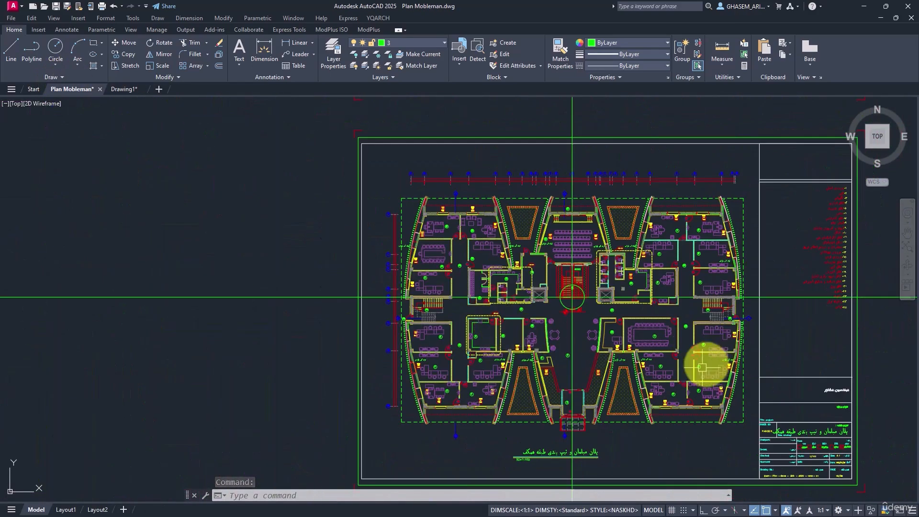
{"action": "scroll", "coordinate": [446, 407], "scroll_direction": "up", "scroll_amount": 6}
{"action": "scroll", "coordinate": [386, 378], "scroll_direction": "up", "scroll_amount": 4}
{"action": "middle_click_drag", "start_coordinate": [386, 378], "coordinate": [437, 371]}
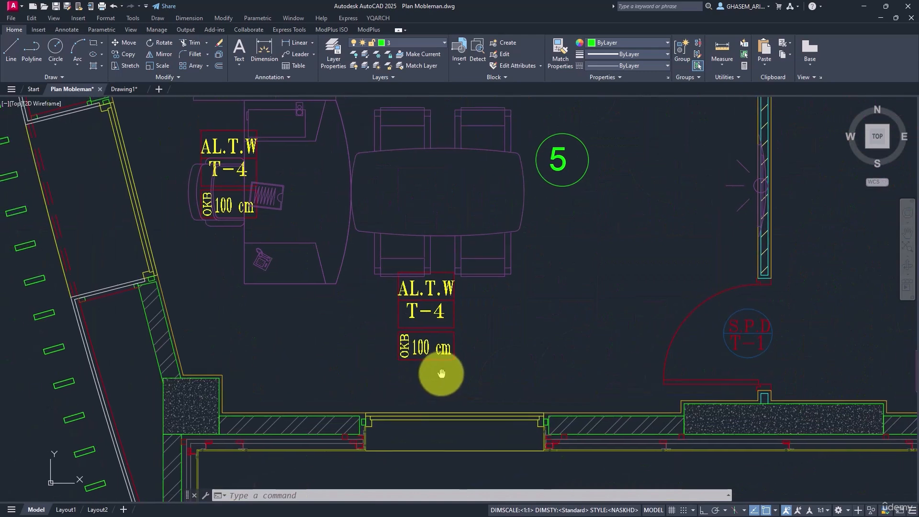
{"action": "scroll", "coordinate": [431, 372], "scroll_direction": "down", "scroll_amount": 4}
{"action": "scroll", "coordinate": [484, 383], "scroll_direction": "down", "scroll_amount": 3}
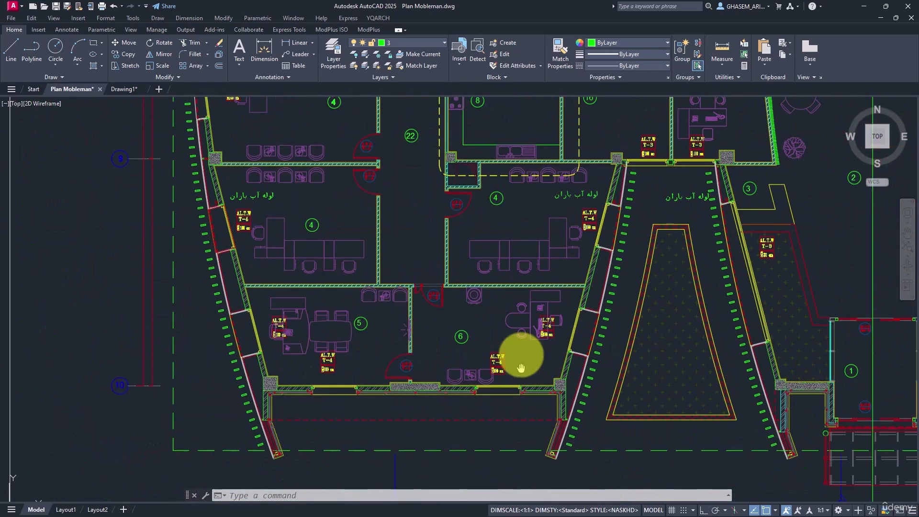
Step: Check the dimension between grid axes B' and C in the Plan Mobleman drawing
{"action": "left_click", "coordinate": [119, 88]}
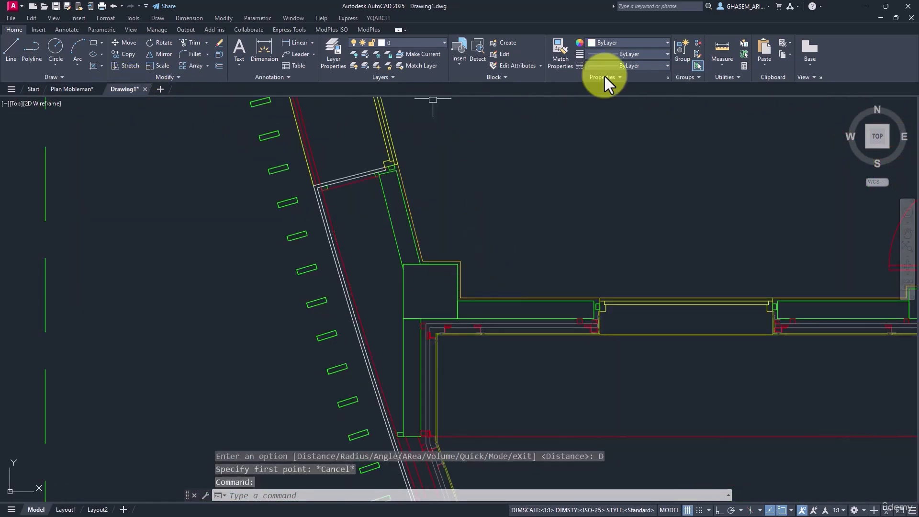
{"action": "left_click", "coordinate": [728, 62]}
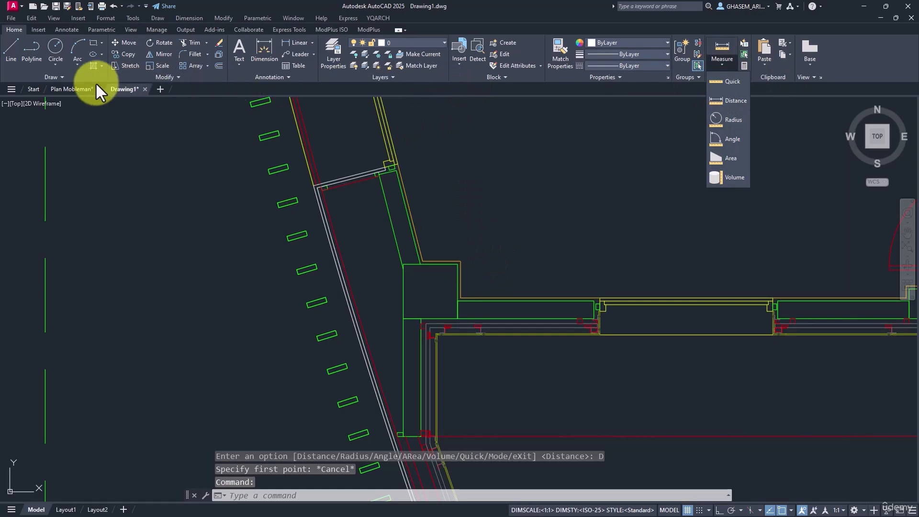
{"action": "left_click", "coordinate": [64, 89]}
{"action": "scroll", "coordinate": [353, 263], "scroll_direction": "up", "scroll_amount": 5}
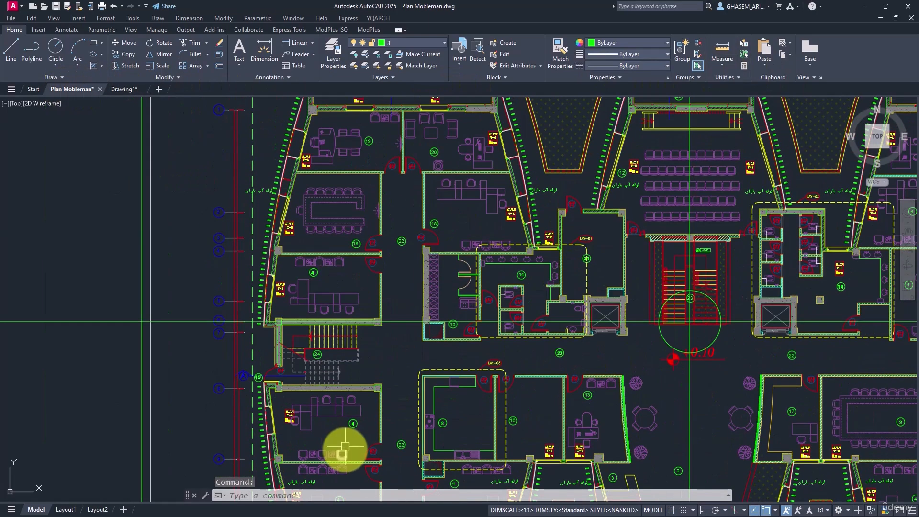
{"action": "scroll", "coordinate": [345, 446], "scroll_direction": "down", "scroll_amount": 3}
{"action": "scroll", "coordinate": [448, 232], "scroll_direction": "up", "scroll_amount": 8}
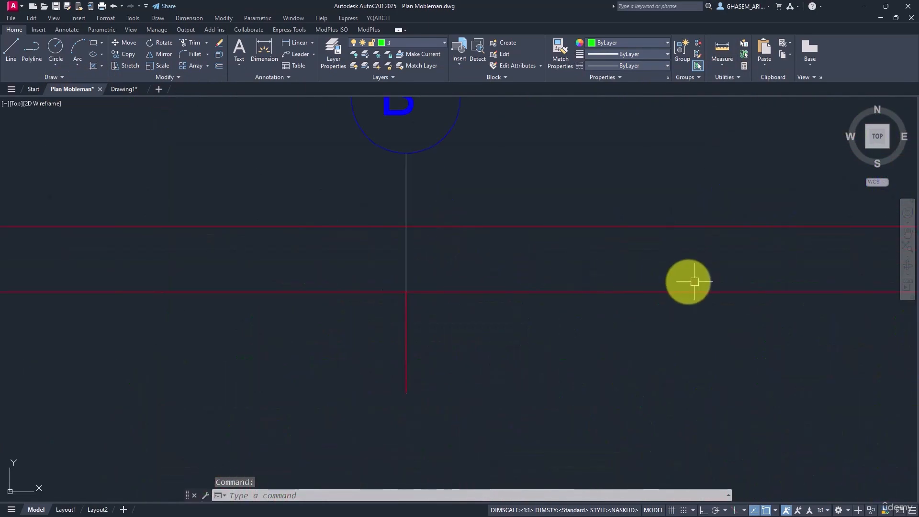
{"action": "middle_click_drag", "start_coordinate": [694, 282], "coordinate": [390, 286]}
{"action": "scroll", "coordinate": [446, 293], "scroll_direction": "up", "scroll_amount": 6}
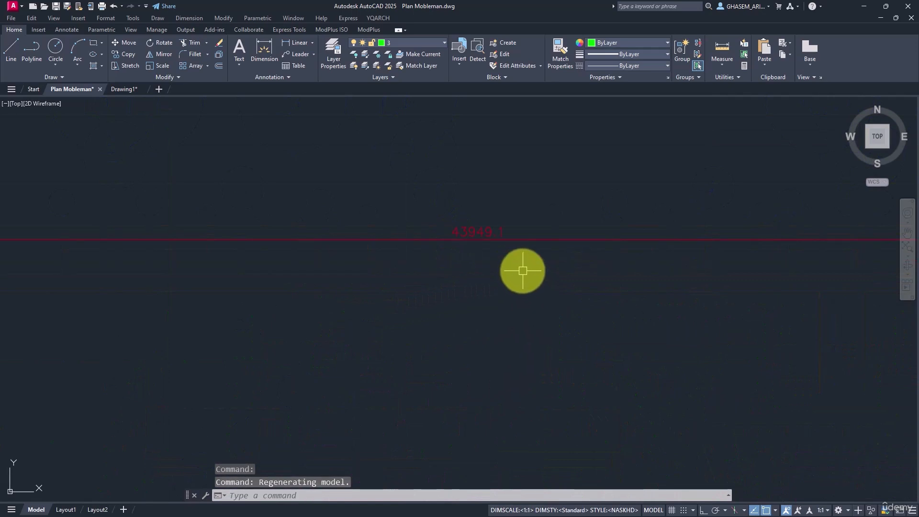
{"action": "scroll", "coordinate": [497, 306], "scroll_direction": "down", "scroll_amount": 6}
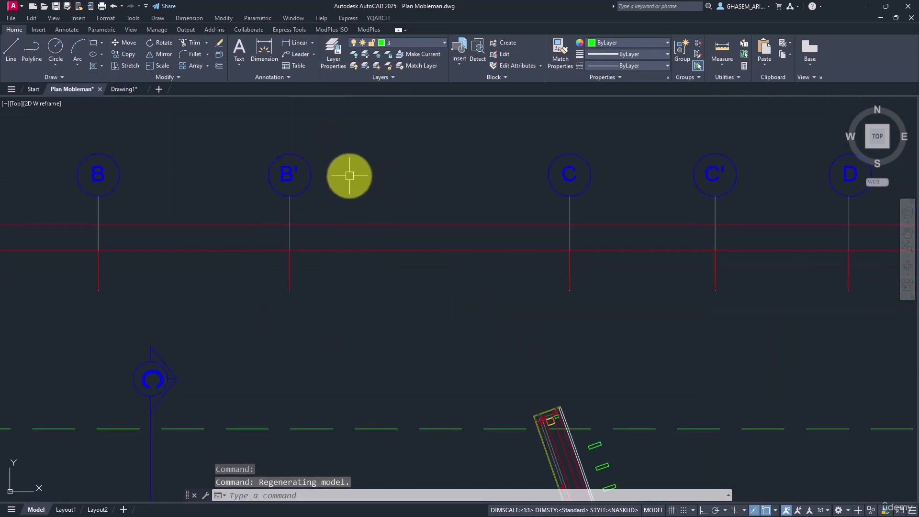
Step: Switch to Drawing1 and measure the distance between grid axes B' and C
{"action": "left_click", "coordinate": [134, 89]}
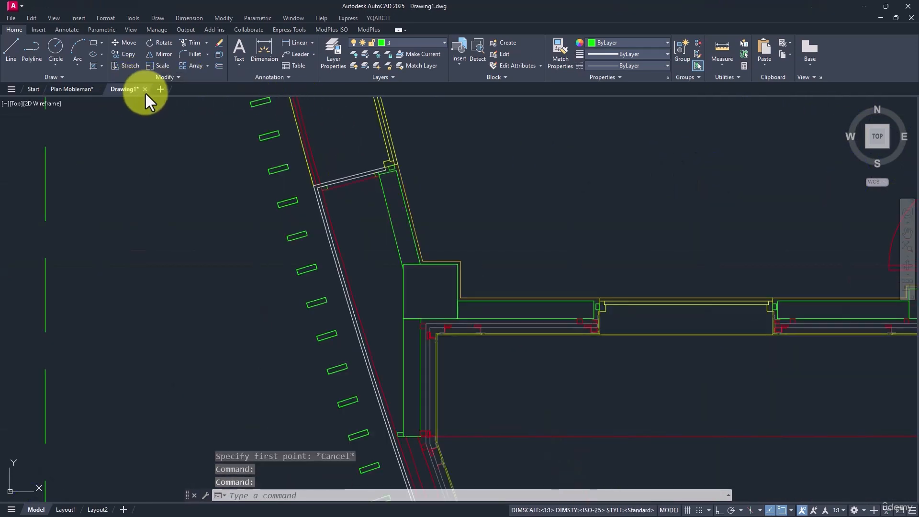
{"action": "left_click", "coordinate": [722, 65]}
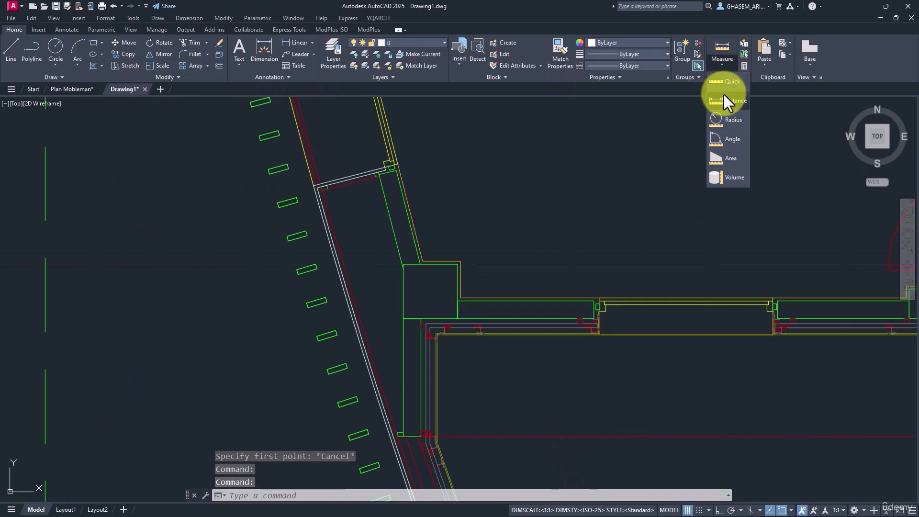
{"action": "left_click", "coordinate": [728, 101]}
{"action": "scroll", "coordinate": [568, 249], "scroll_direction": "down", "scroll_amount": 5}
{"action": "scroll", "coordinate": [564, 239], "scroll_direction": "up", "scroll_amount": 4}
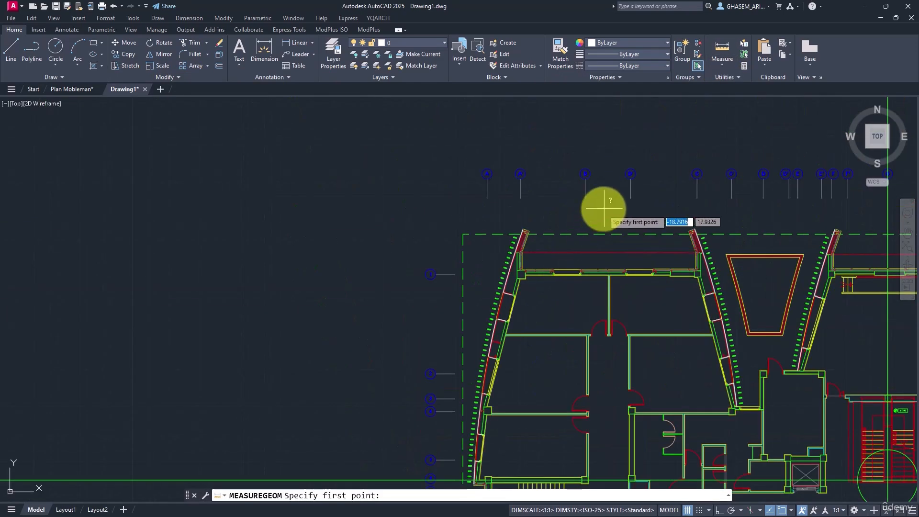
{"action": "scroll", "coordinate": [604, 209], "scroll_direction": "up", "scroll_amount": 6}
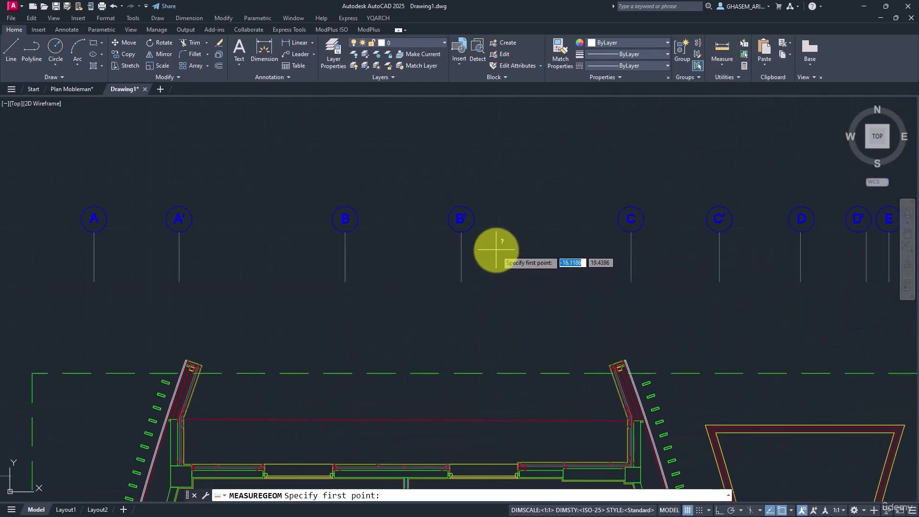
{"action": "left_click", "coordinate": [461, 255]}
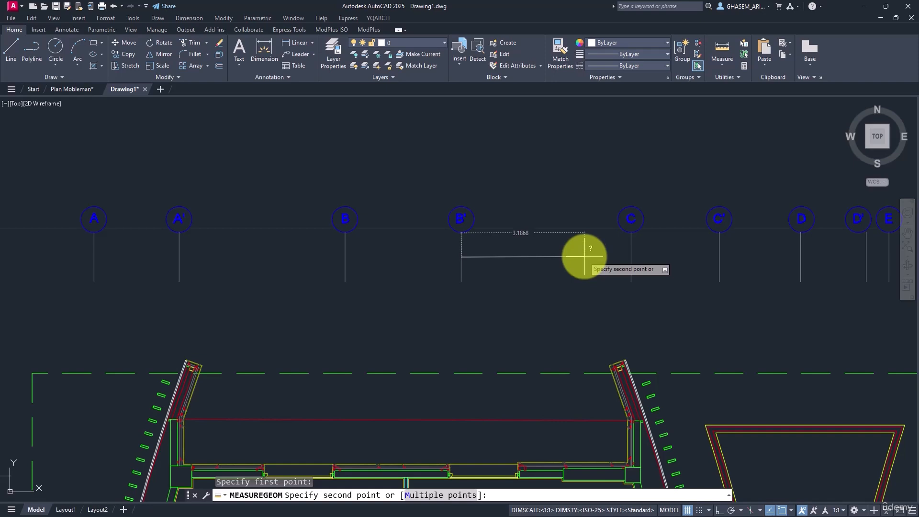
{"action": "left_click", "coordinate": [631, 258]}
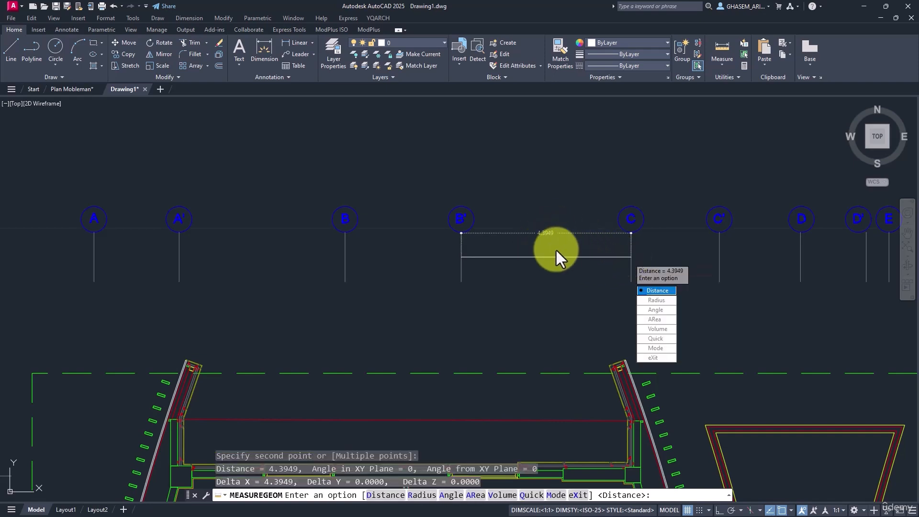
{"action": "left_click", "coordinate": [661, 291]}
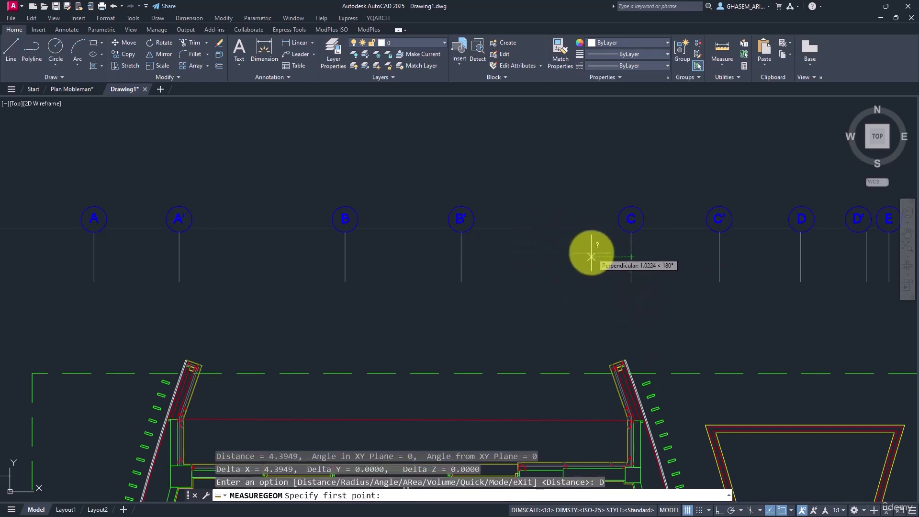
{"action": "key", "text": "Escape"}
{"action": "key", "text": "Escape"}
Step: Measure the core thickness of the vertical interior partition at its junction with the horizontal wall beside the doors
{"action": "scroll", "coordinate": [604, 365], "scroll_direction": "down", "scroll_amount": 5}
{"action": "scroll", "coordinate": [604, 365], "scroll_direction": "up", "scroll_amount": 8}
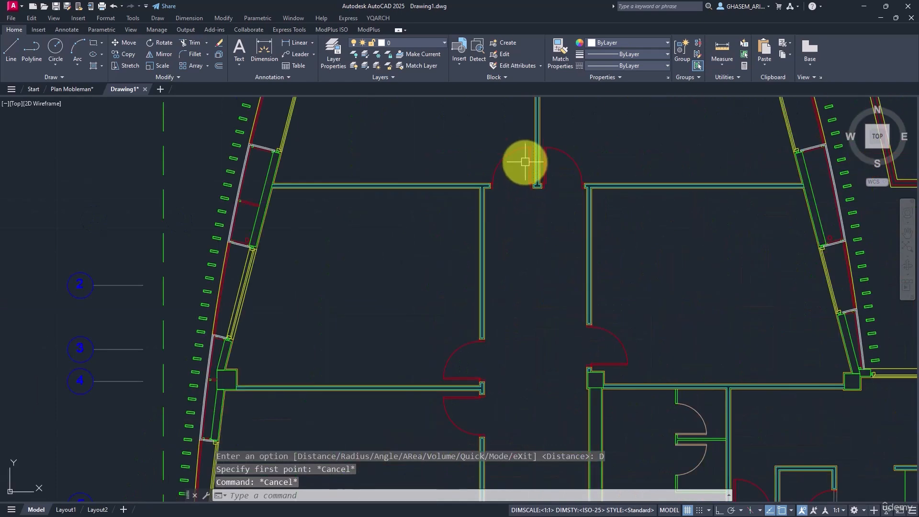
{"action": "left_click", "coordinate": [723, 53]}
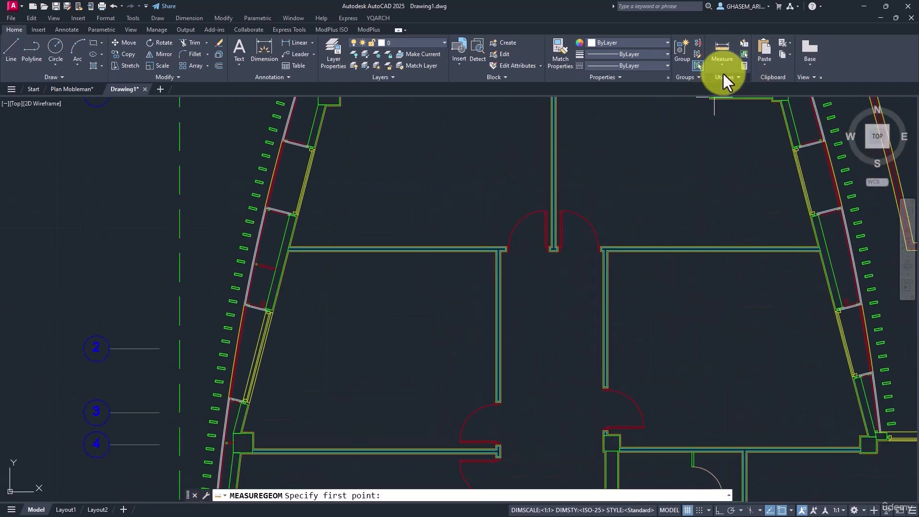
{"action": "left_click", "coordinate": [723, 64]}
{"action": "left_click", "coordinate": [720, 102]}
{"action": "scroll", "coordinate": [508, 247], "scroll_direction": "up", "scroll_amount": 6}
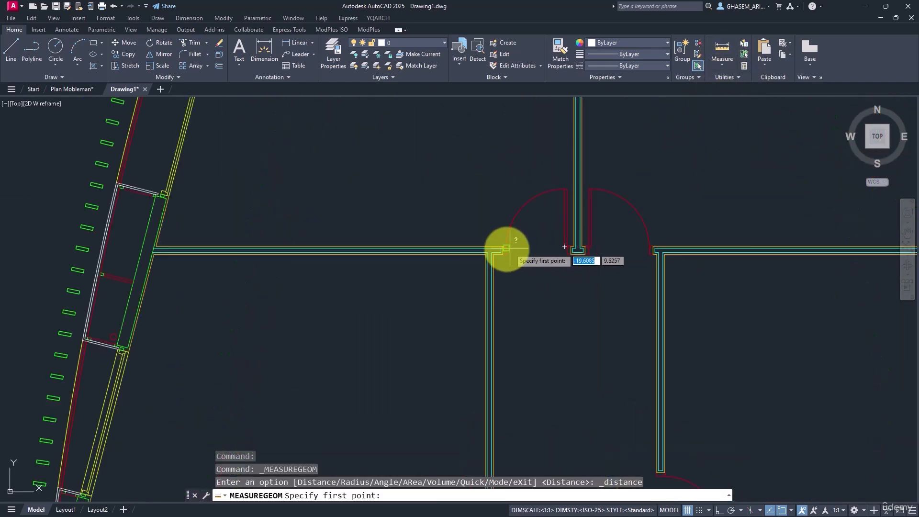
{"action": "left_click", "coordinate": [582, 212]}
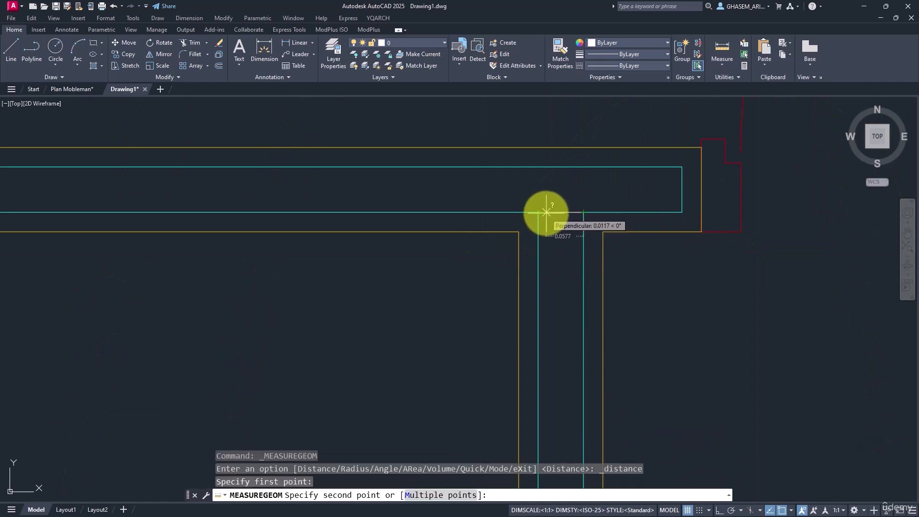
{"action": "left_click", "coordinate": [538, 212]}
{"action": "left_click", "coordinate": [567, 246]}
{"action": "scroll", "coordinate": [533, 213], "scroll_direction": "up", "scroll_amount": 3}
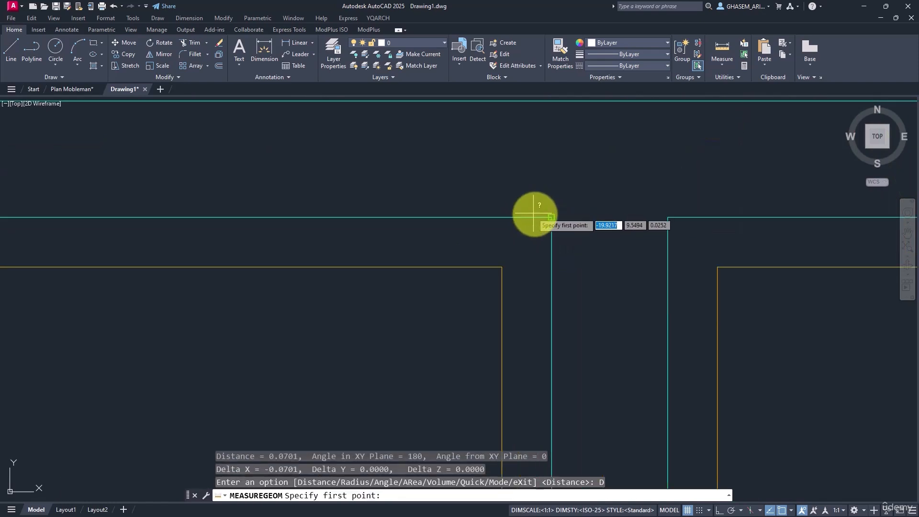
Step: Remeasure the interior partition's core thickness between its two upper corners and end the measurement
{"action": "left_click", "coordinate": [552, 218]}
{"action": "left_click", "coordinate": [668, 218]}
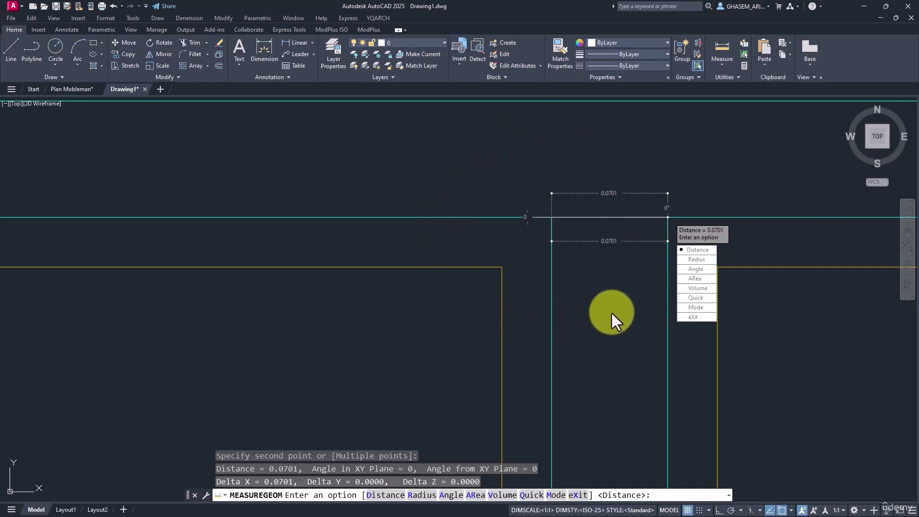
{"action": "left_click", "coordinate": [690, 317]}
{"action": "scroll", "coordinate": [607, 238], "scroll_direction": "down", "scroll_amount": 8}
{"action": "scroll", "coordinate": [455, 205], "scroll_direction": "down", "scroll_amount": 8}
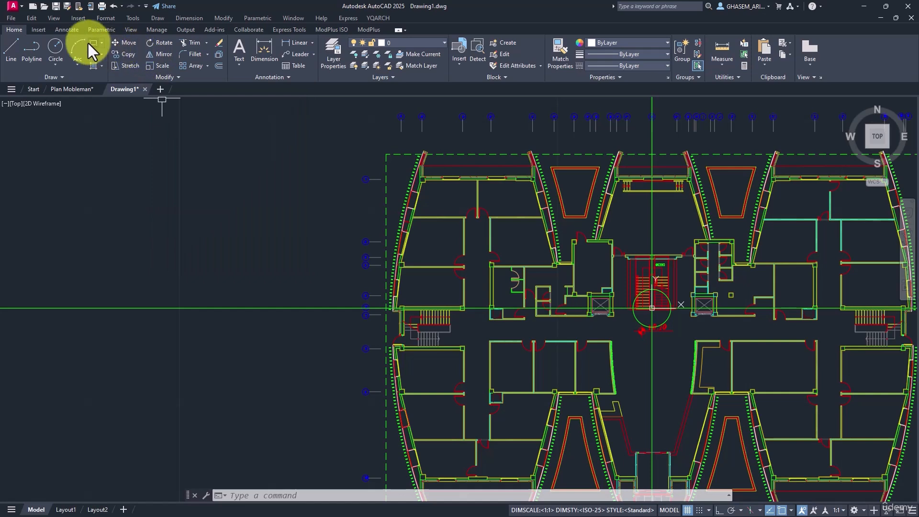
Step: Open the TEST.dwg drawing from the Plans folder
{"action": "left_click", "coordinate": [163, 77]}
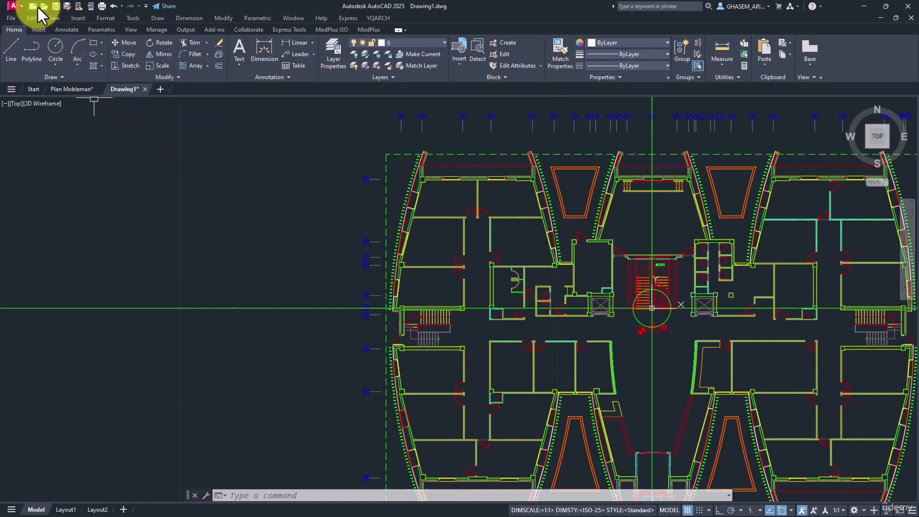
{"action": "scroll", "coordinate": [261, 177], "scroll_direction": "down", "scroll_amount": 2}
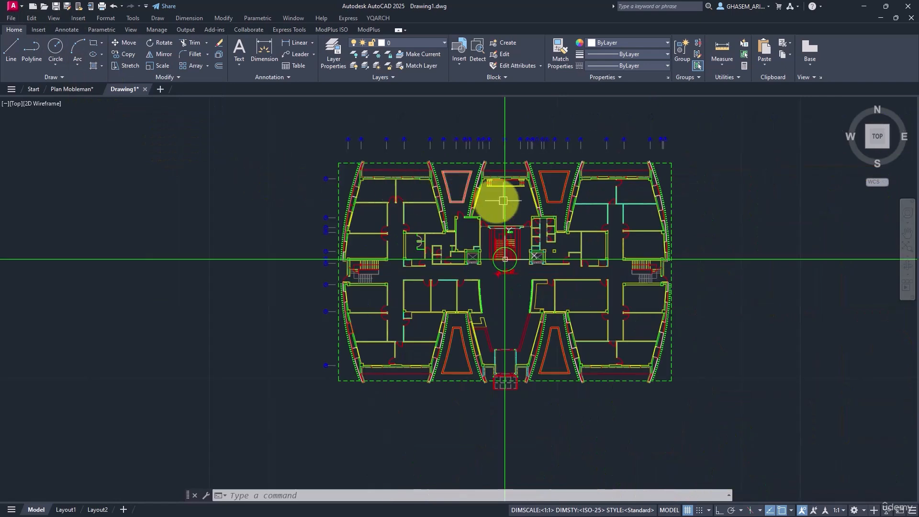
{"action": "left_click", "coordinate": [44, 5]}
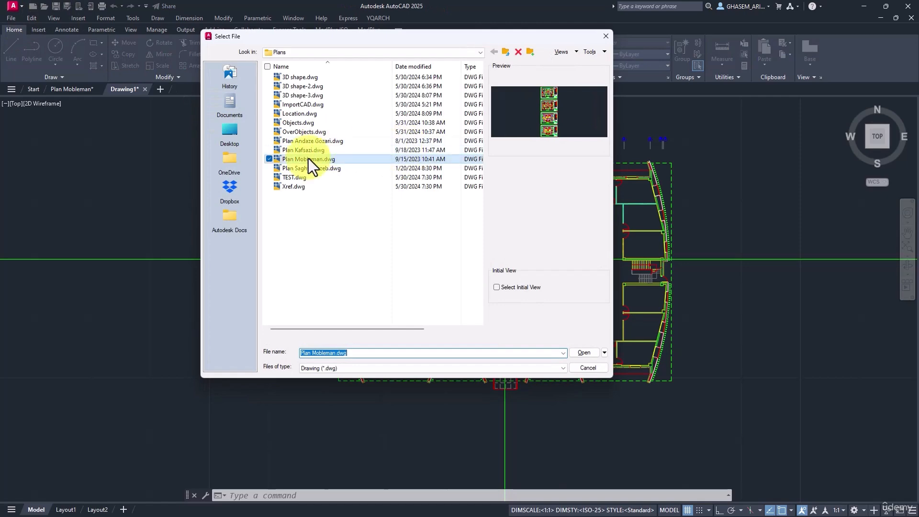
{"action": "double_click", "coordinate": [298, 177]}
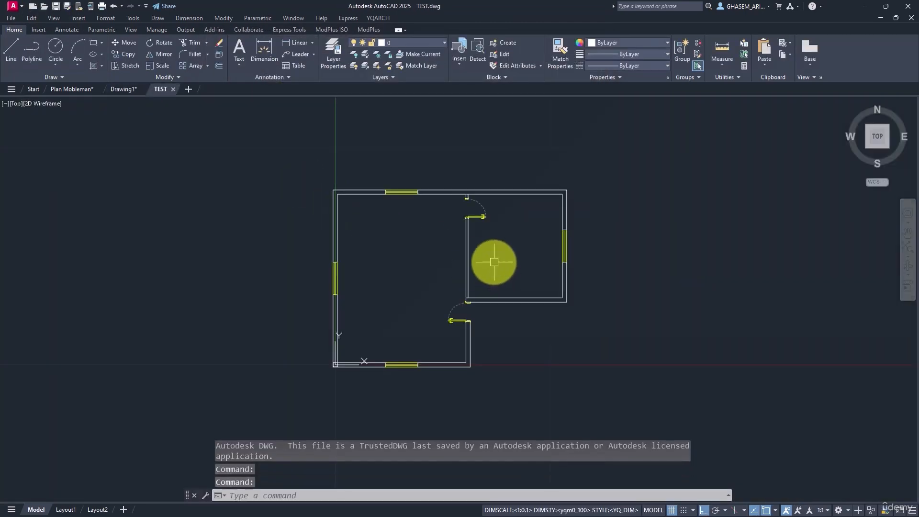
Step: Measure the exterior wall thickness at the upper-right corner of the TEST plan
{"action": "type", "text": "dist"}
{"action": "key", "text": "Return"}
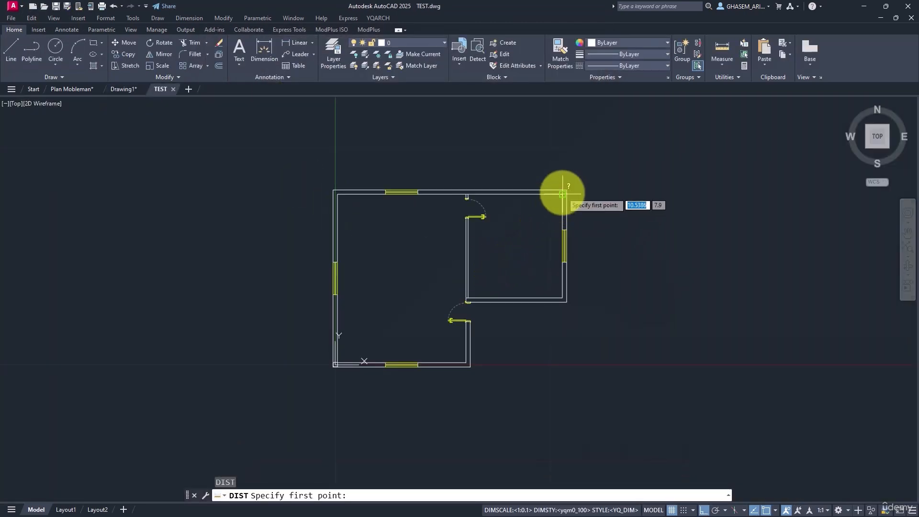
{"action": "scroll", "coordinate": [560, 191], "scroll_direction": "up", "scroll_amount": 3}
{"action": "left_click", "coordinate": [564, 196]}
{"action": "left_click", "coordinate": [570, 194]}
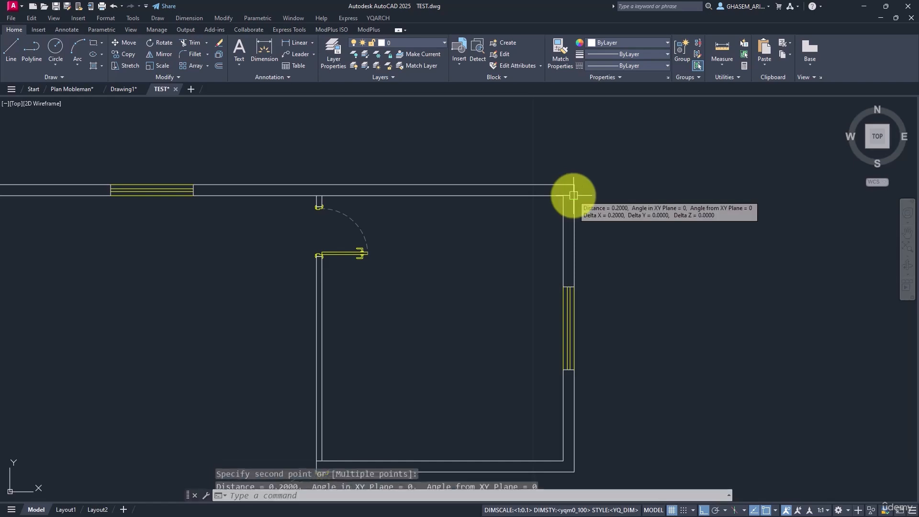
{"action": "scroll", "coordinate": [555, 207], "scroll_direction": "down", "scroll_amount": 5}
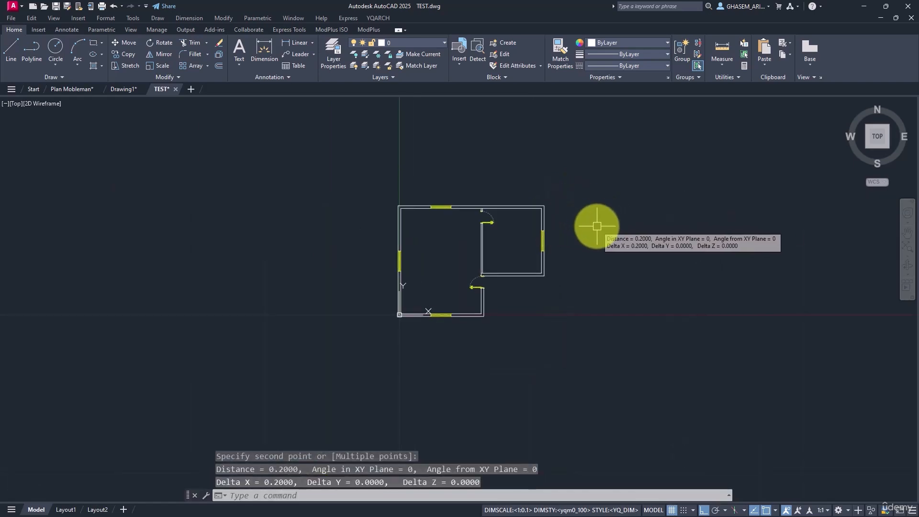
Step: Copy the entire floor plan horizontally to the empty area on the right of the original
{"action": "type", "text": "co"}
{"action": "key", "text": "Return"}
{"action": "left_click", "coordinate": [609, 187]}
{"action": "left_click", "coordinate": [406, 343]}
{"action": "left_click", "coordinate": [369, 191]}
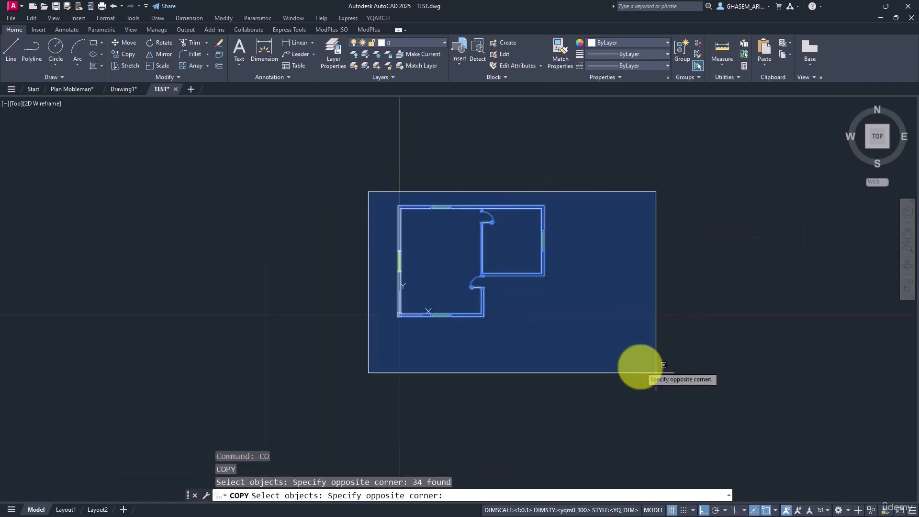
{"action": "left_click", "coordinate": [652, 370]}
{"action": "key", "text": "Return"}
{"action": "left_click", "coordinate": [415, 316]}
{"action": "left_click", "coordinate": [697, 314]}
{"action": "key", "text": "Return"}
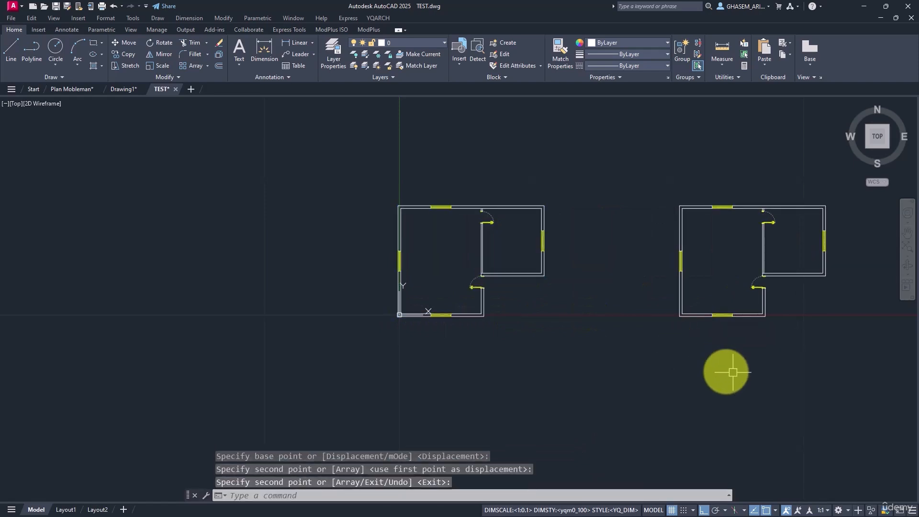
Step: Scale the copied floor plan by a factor of 1000 from its lower-left corner
{"action": "type", "text": "sc"}
{"action": "key", "text": "Return"}
{"action": "middle_click_drag", "start_coordinate": [879, 345], "coordinate": [759, 366]}
{"action": "left_click", "coordinate": [760, 365]}
{"action": "left_click", "coordinate": [524, 185]}
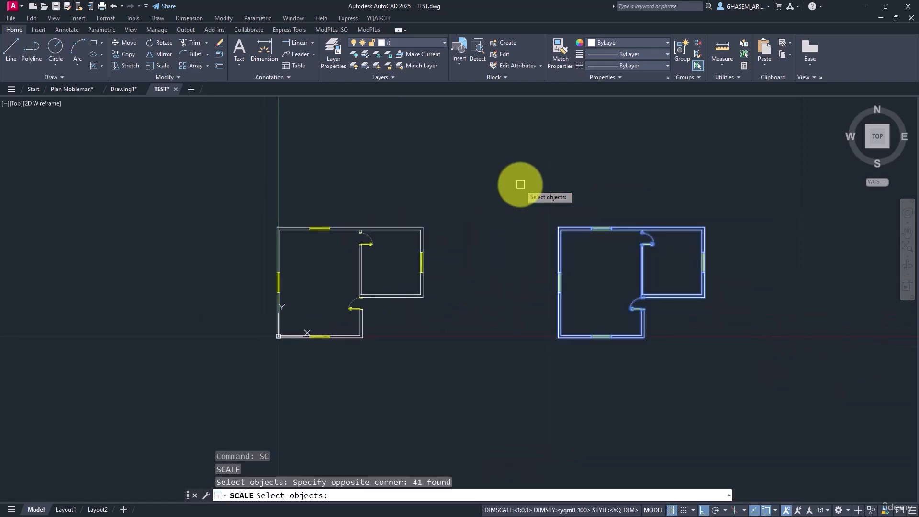
{"action": "key", "text": "Return"}
{"action": "left_click", "coordinate": [559, 338]}
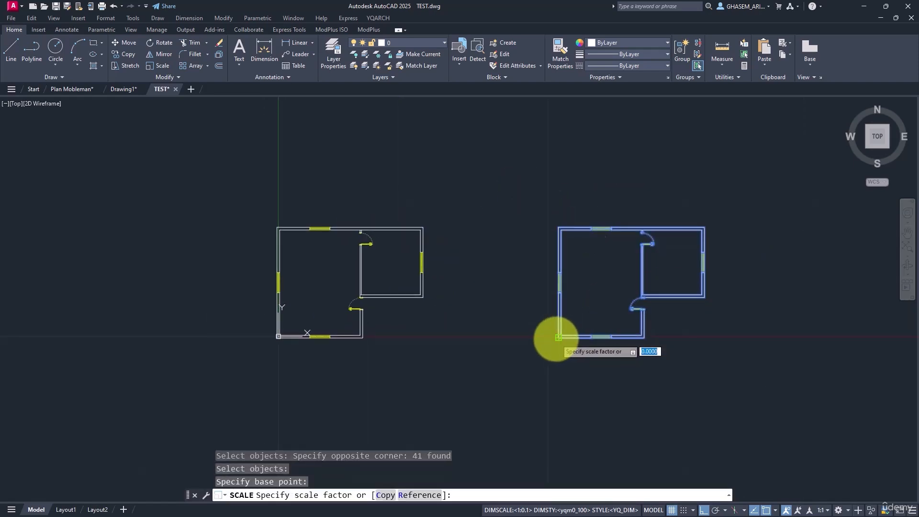
{"action": "type", "text": "1000"}
{"action": "key", "text": "Return"}
{"action": "scroll", "coordinate": [551, 335], "scroll_direction": "down", "scroll_amount": 15}
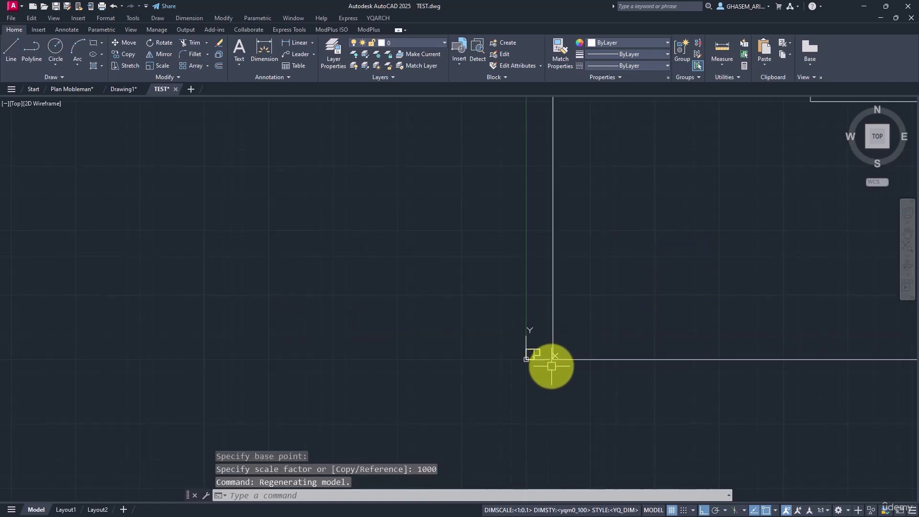
Step: Measure the exterior wall thickness at the upper-right corner of the enlarged plan copy
{"action": "middle_click_drag", "start_coordinate": [766, 210], "coordinate": [659, 272]}
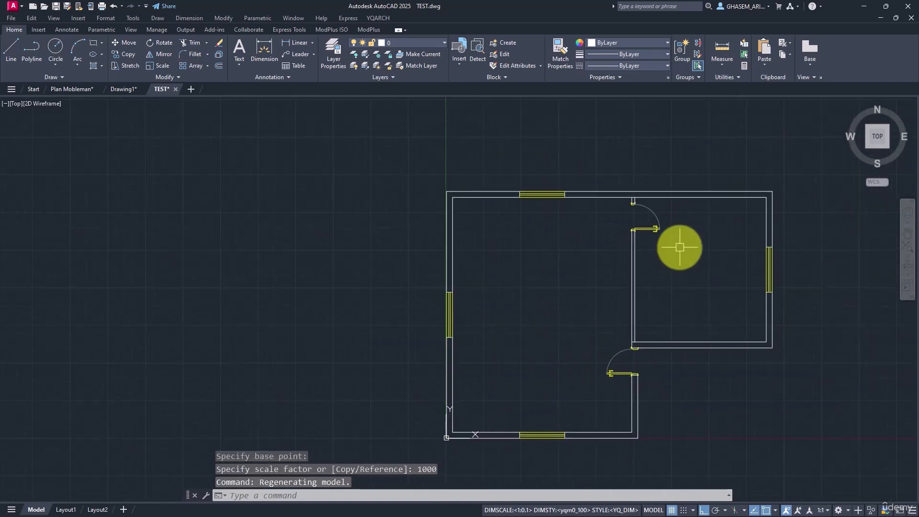
{"action": "type", "text": "di"}
{"action": "key", "text": "Return"}
{"action": "scroll", "coordinate": [771, 199], "scroll_direction": "up", "scroll_amount": 9}
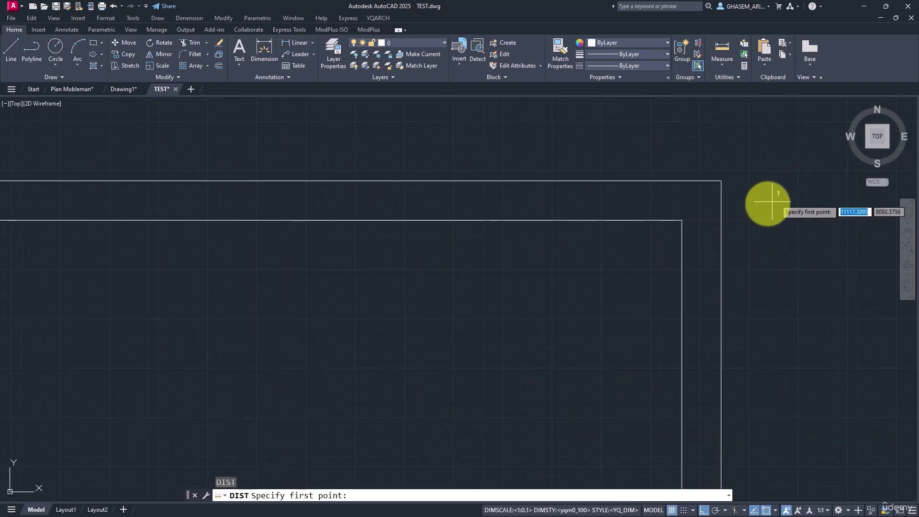
{"action": "left_click", "coordinate": [682, 220]}
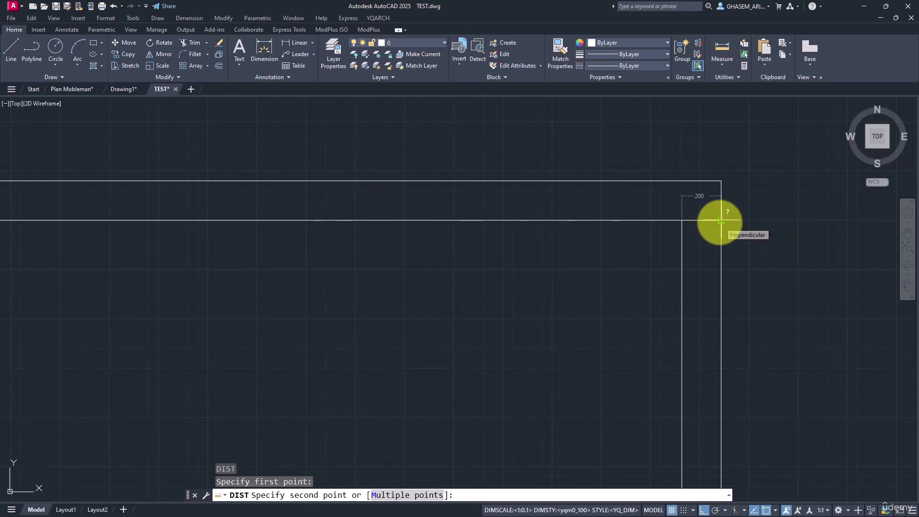
{"action": "left_click", "coordinate": [721, 221]}
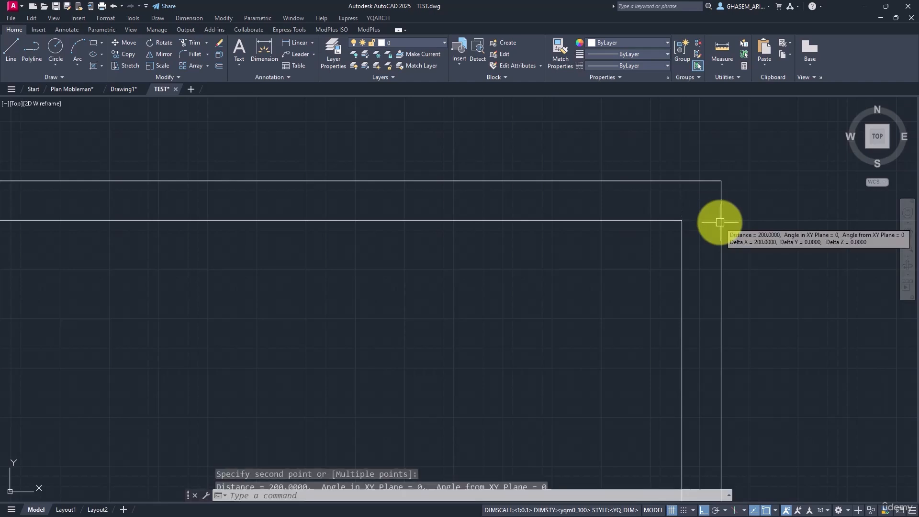
{"action": "scroll", "coordinate": [724, 221], "scroll_direction": "down", "scroll_amount": 6}
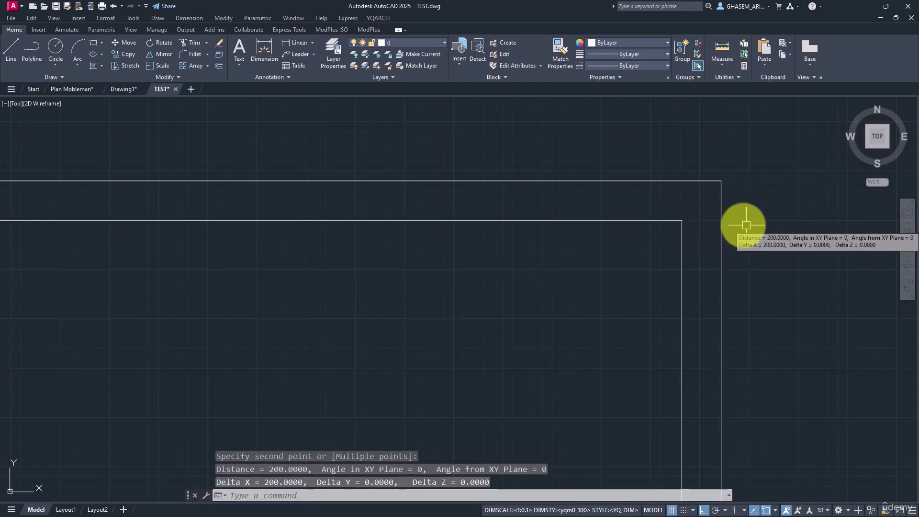
{"action": "scroll", "coordinate": [627, 205], "scroll_direction": "down", "scroll_amount": 2}
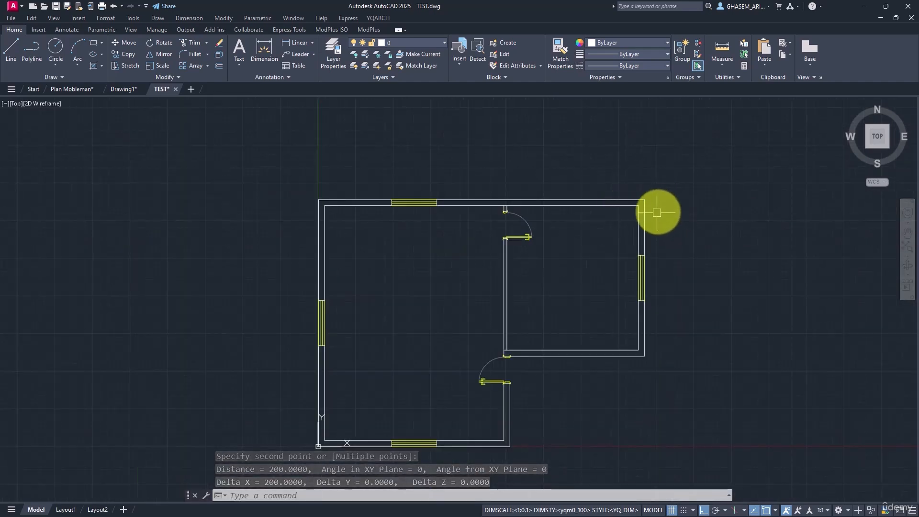
Step: Measure the left exterior wall's thickness at the lower-left inner corner of the enlarged plan
{"action": "middle_click_drag", "start_coordinate": [415, 246], "coordinate": [493, 211]}
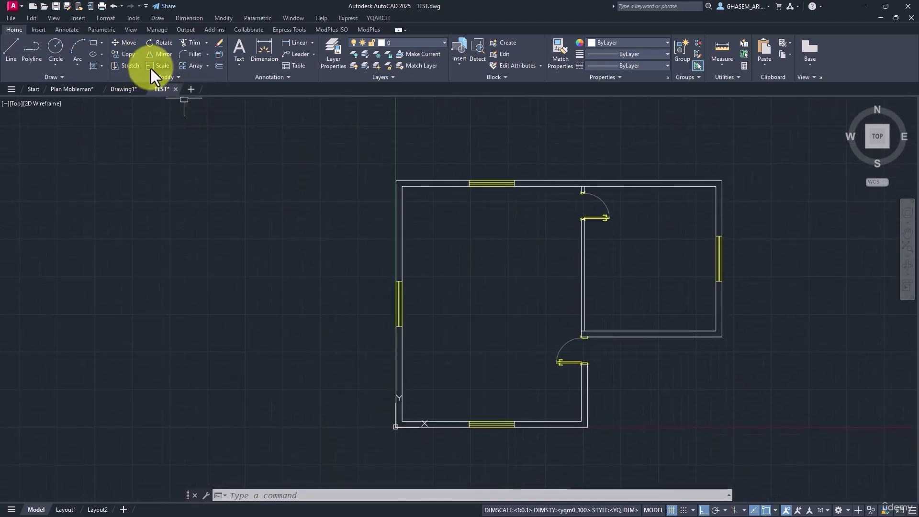
{"action": "scroll", "coordinate": [383, 446], "scroll_direction": "up", "scroll_amount": 4}
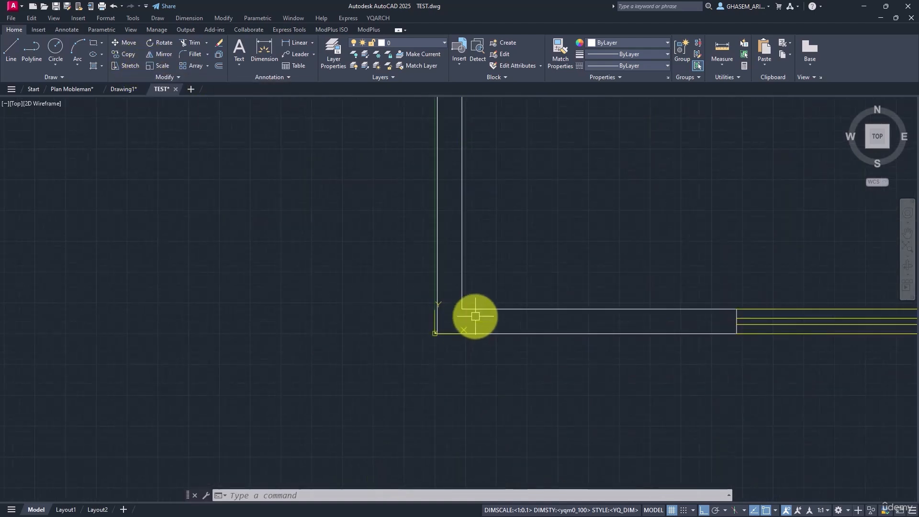
{"action": "scroll", "coordinate": [433, 368], "scroll_direction": "up", "scroll_amount": 3}
{"action": "middle_click_drag", "start_coordinate": [492, 430], "coordinate": [439, 298]}
{"action": "scroll", "coordinate": [485, 353], "scroll_direction": "down", "scroll_amount": 3}
{"action": "middle_click_drag", "start_coordinate": [522, 290], "coordinate": [496, 370]}
{"action": "scroll", "coordinate": [523, 290], "scroll_direction": "down", "scroll_amount": 1}
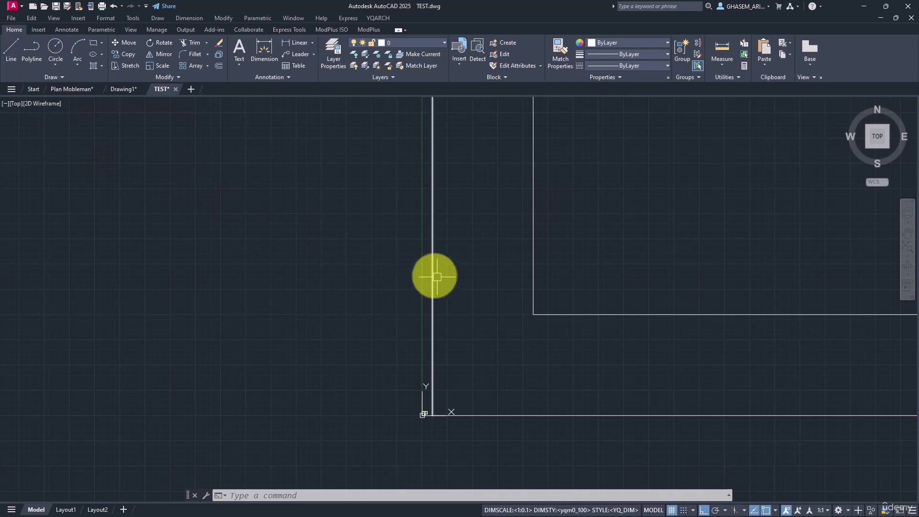
{"action": "type", "text": "L"}
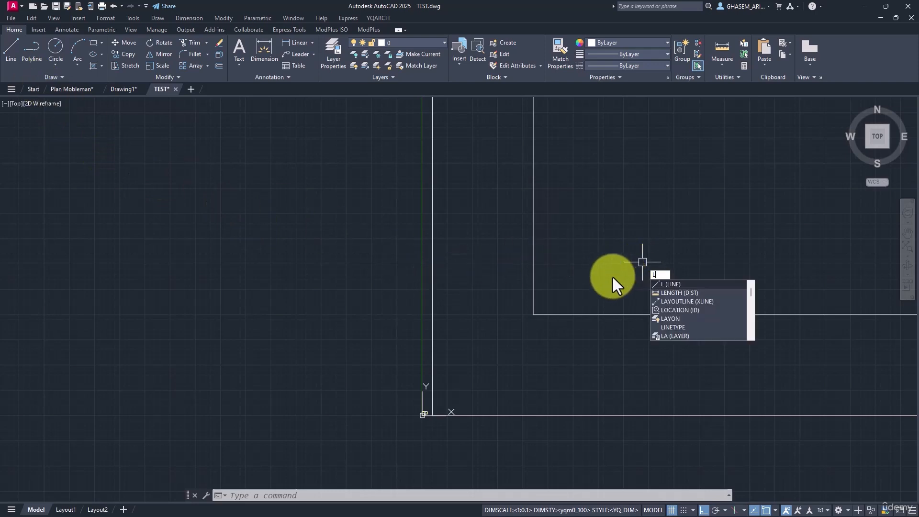
{"action": "key", "text": "Escape"}
{"action": "type", "text": "di"}
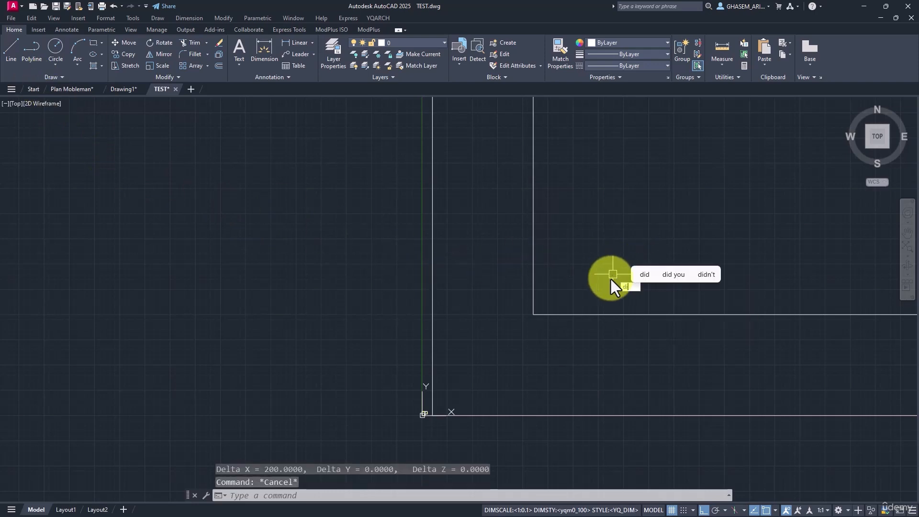
{"action": "key", "text": "Return"}
{"action": "left_click", "coordinate": [533, 314]}
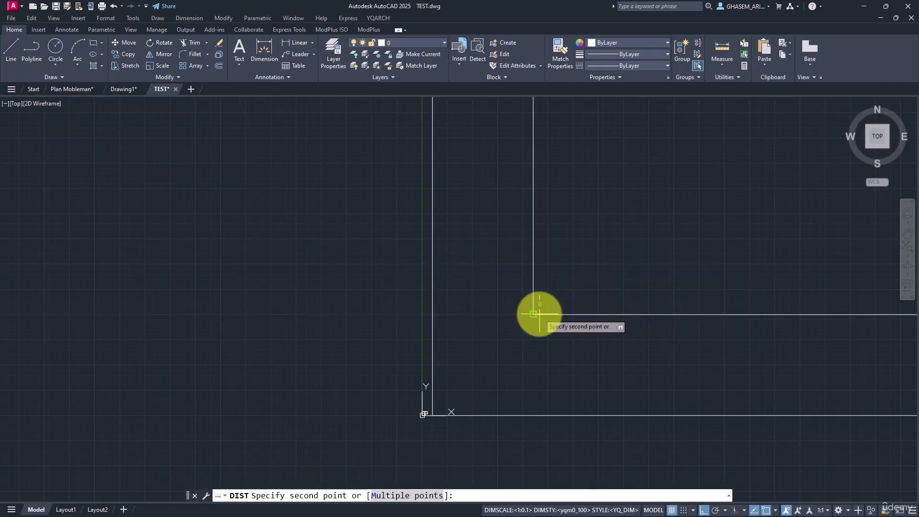
{"action": "left_click", "coordinate": [430, 316]}
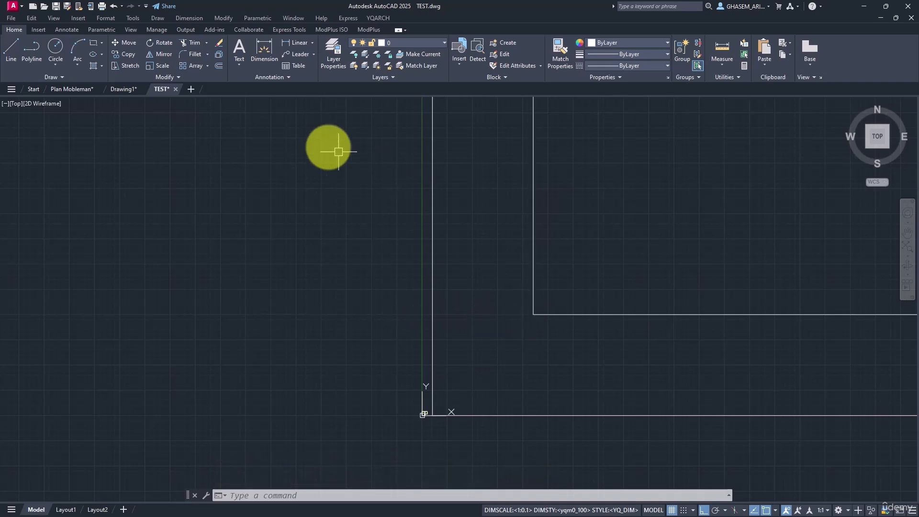
Step: Draw a horizontal line 0.2 units long inside the lower-left room corner of the enlarged plan
{"action": "left_click", "coordinate": [12, 44]}
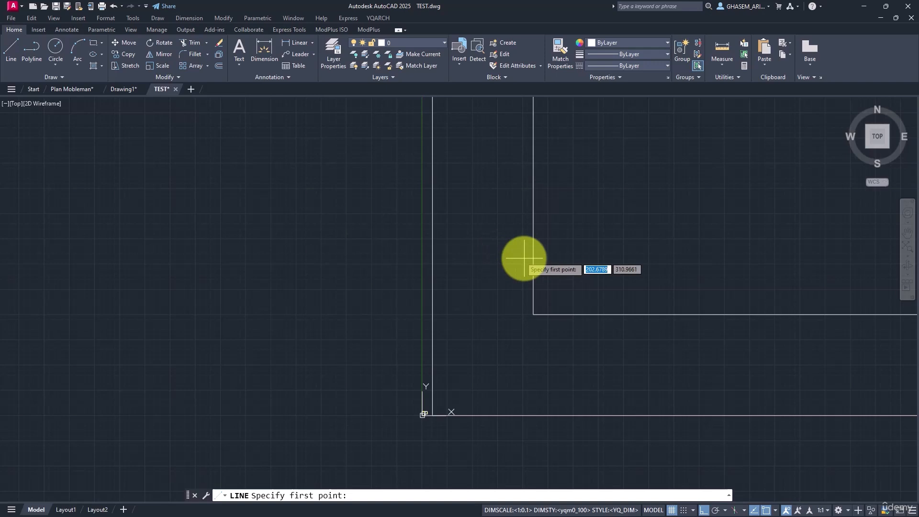
{"action": "left_click", "coordinate": [589, 288]}
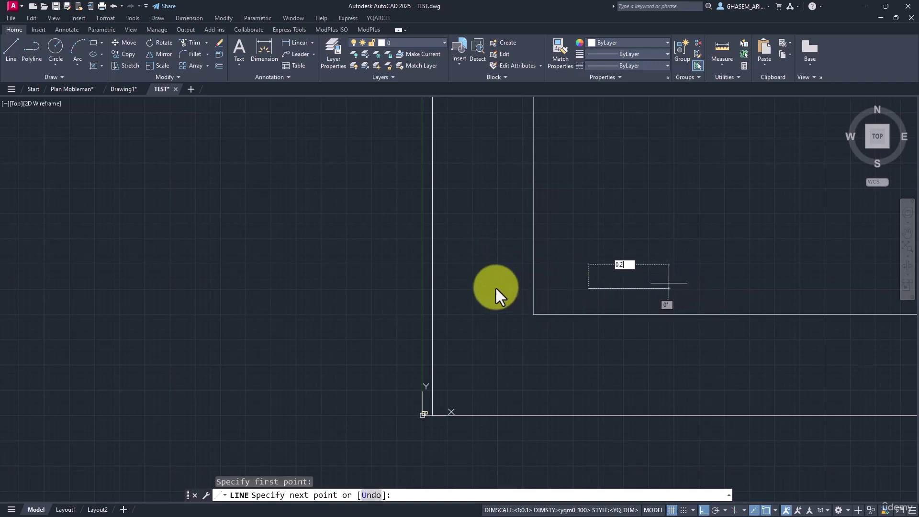
{"action": "key", "text": "Return"}
{"action": "key", "text": "Return"}
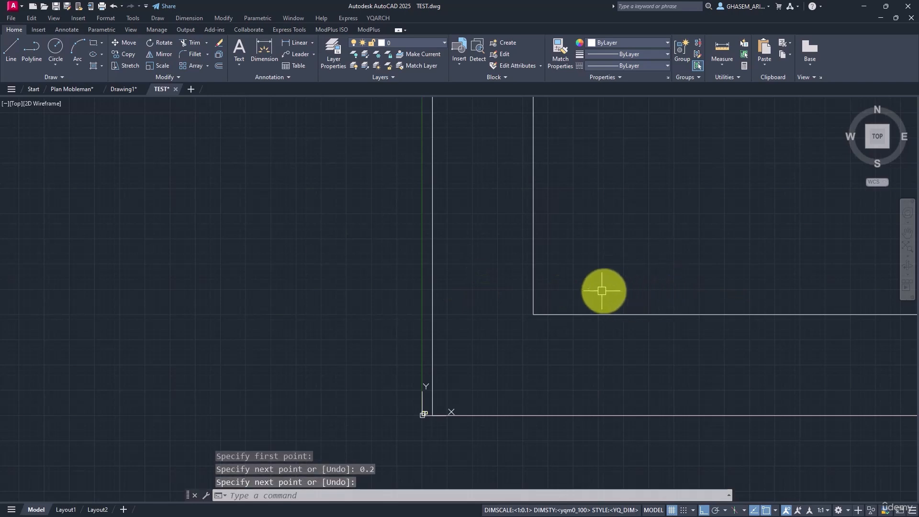
{"action": "scroll", "coordinate": [602, 290], "scroll_direction": "up", "scroll_amount": 5}
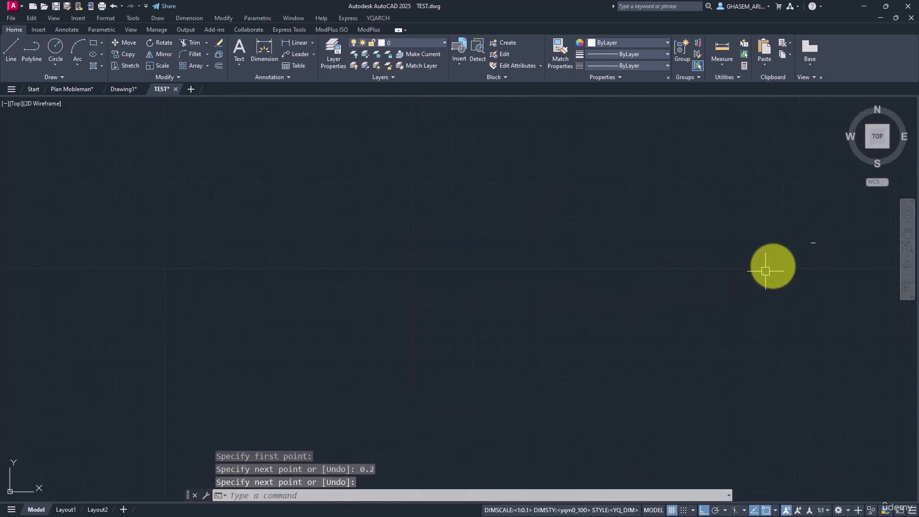
{"action": "scroll", "coordinate": [653, 318], "scroll_direction": "down", "scroll_amount": 8}
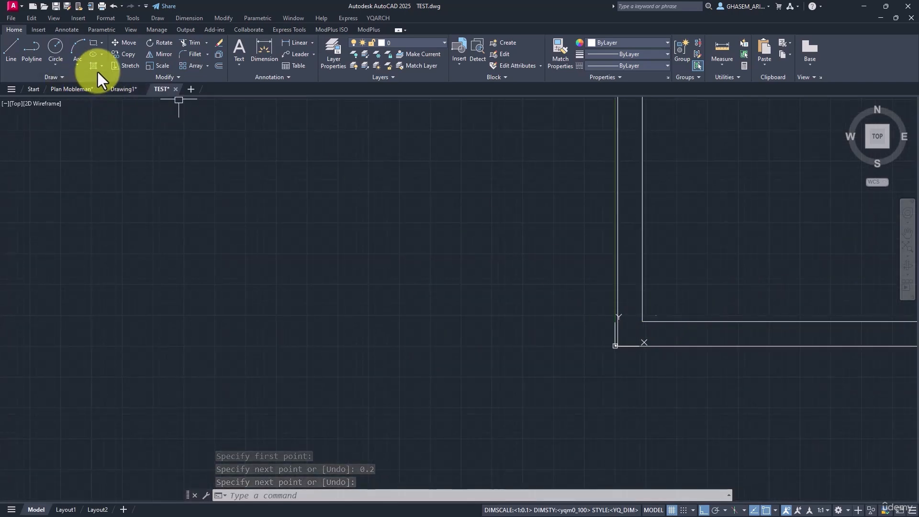
Step: Start the Align command and select the entire enlarged floor plan
{"action": "left_click", "coordinate": [128, 77]}
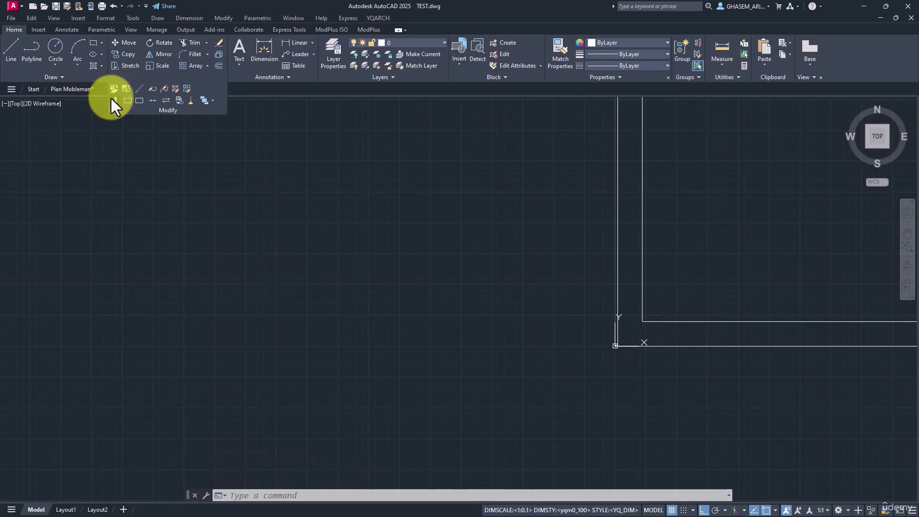
{"action": "left_click", "coordinate": [111, 98]}
{"action": "scroll", "coordinate": [902, 197], "scroll_direction": "down", "scroll_amount": 3}
{"action": "middle_click_drag", "start_coordinate": [901, 197], "coordinate": [536, 403]}
{"action": "left_click", "coordinate": [808, 171]}
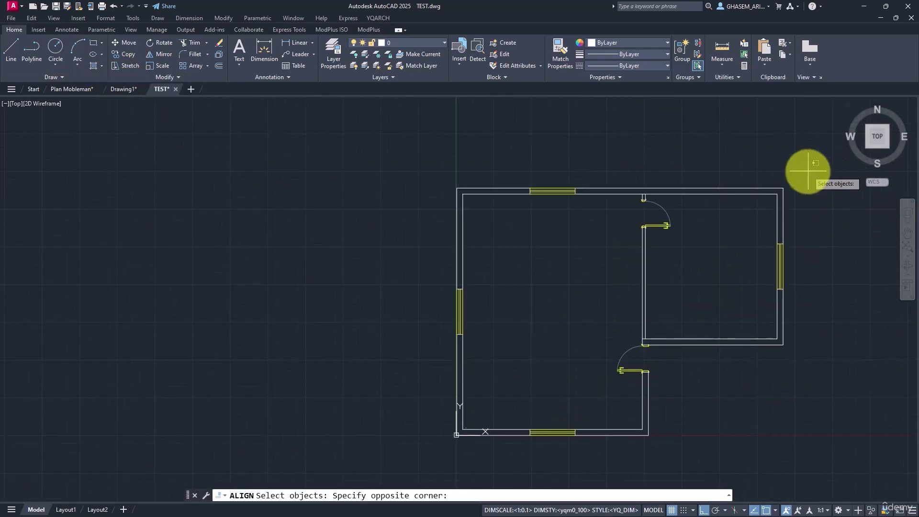
{"action": "scroll", "coordinate": [472, 363], "scroll_direction": "up", "scroll_amount": 5}
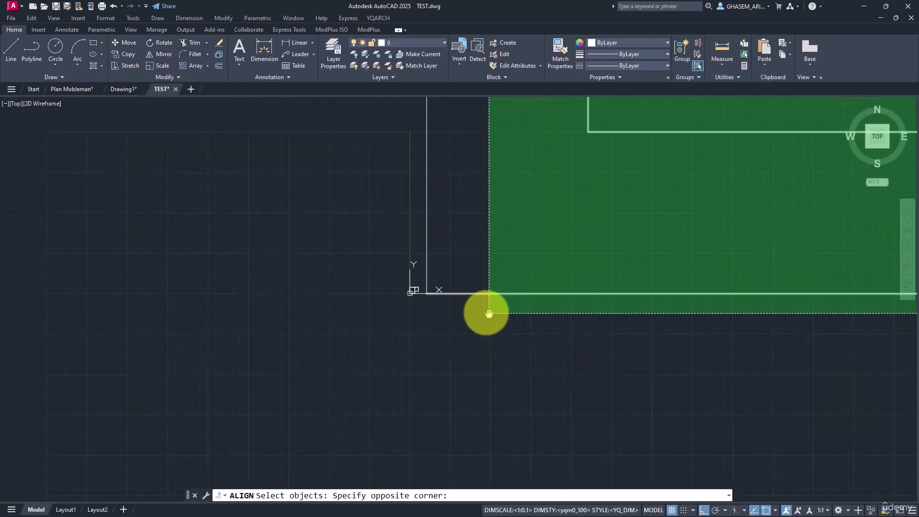
{"action": "left_click", "coordinate": [417, 299]}
{"action": "scroll", "coordinate": [443, 350], "scroll_direction": "up", "scroll_amount": 1}
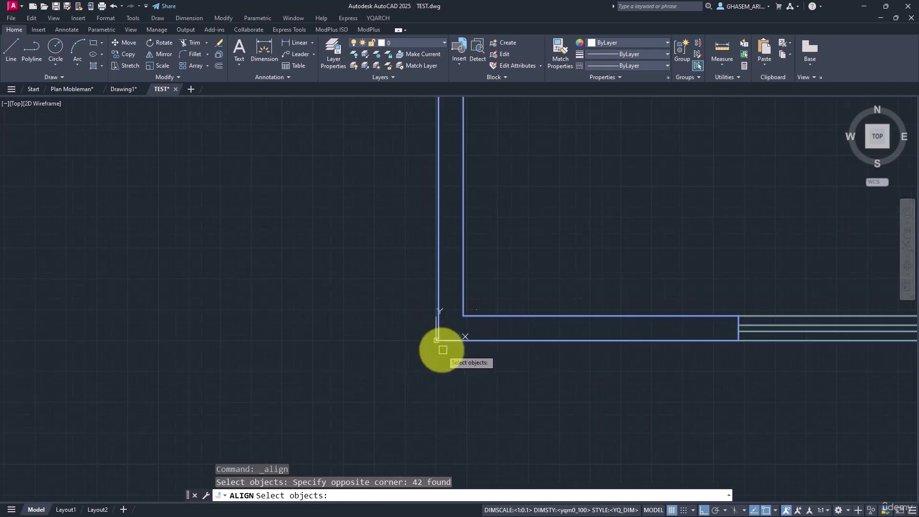
{"action": "scroll", "coordinate": [443, 350], "scroll_direction": "down", "scroll_amount": 5}
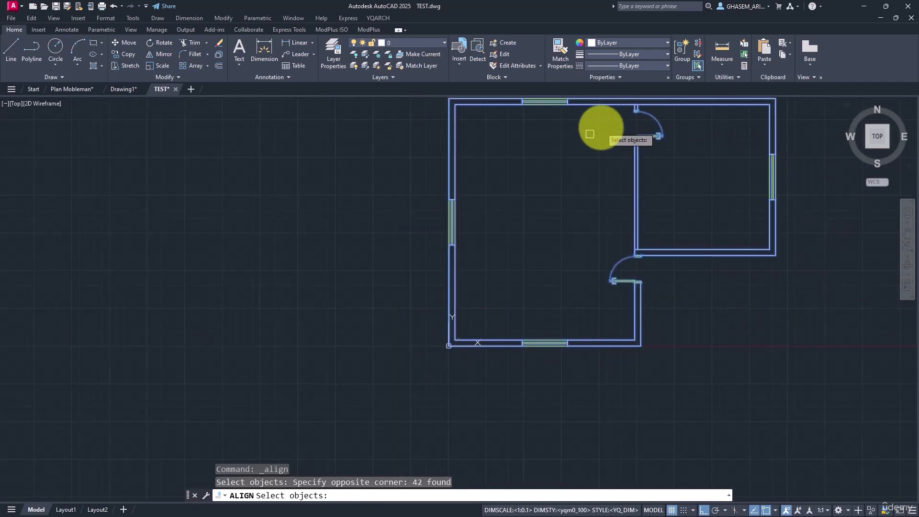
Step: Exclude the short reference line in the lower-left room corner from the Align selection and accept the set
{"action": "scroll", "coordinate": [462, 352], "scroll_direction": "up", "scroll_amount": 6}
{"action": "middle_click_drag", "start_coordinate": [508, 294], "coordinate": [688, 351]}
{"action": "left_click", "coordinate": [673, 299], "text": "shift"}
{"action": "left_click", "coordinate": [641, 347], "text": "shift"}
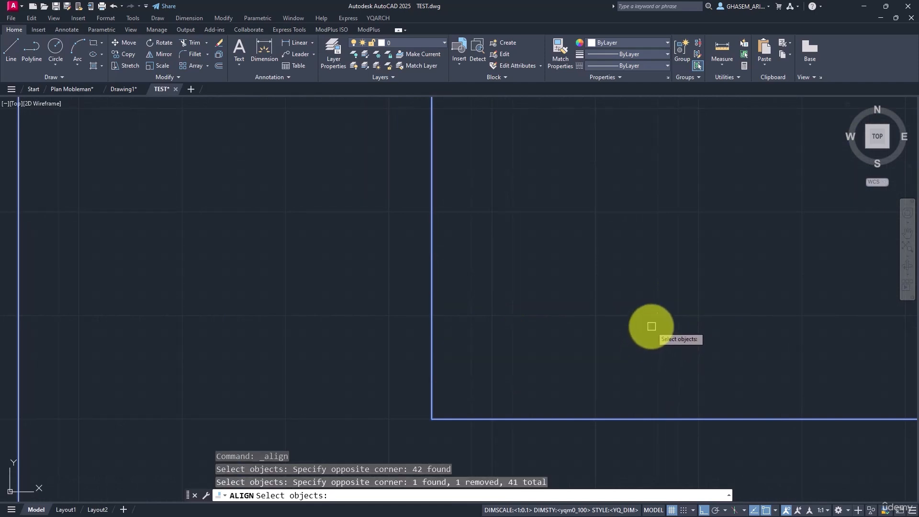
{"action": "key", "text": "Return"}
Step: With Ortho off, align the room's lower-left inner wall corner to the right end of the short reference line
{"action": "scroll", "coordinate": [652, 323], "scroll_direction": "down", "scroll_amount": 2}
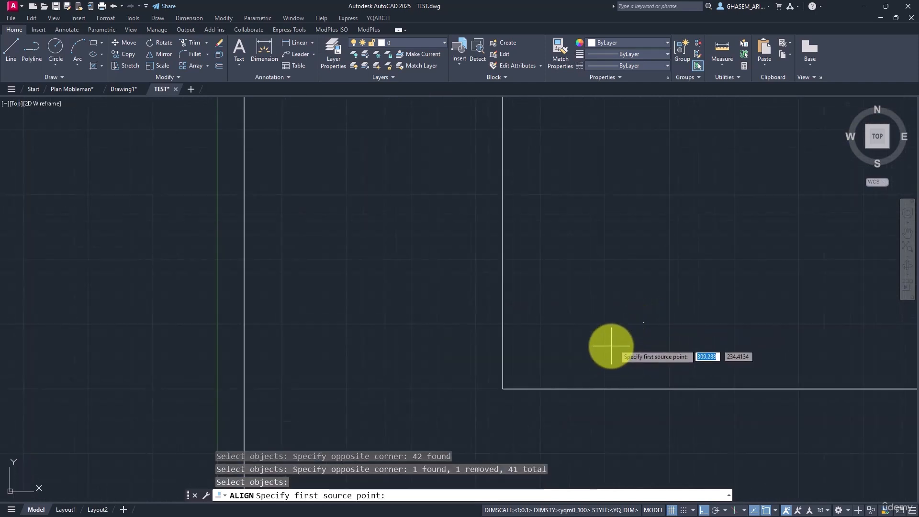
{"action": "left_click", "coordinate": [519, 348]}
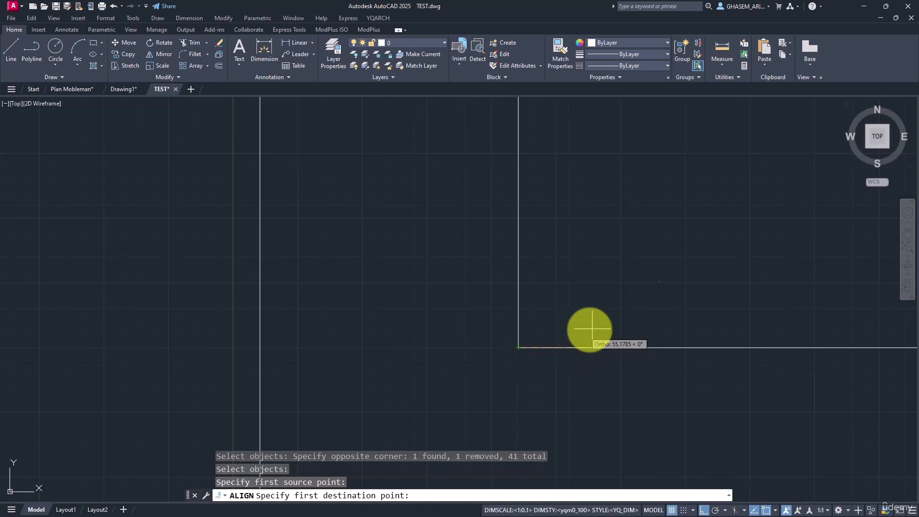
{"action": "key", "text": "F8"}
{"action": "scroll", "coordinate": [669, 282], "scroll_direction": "up", "scroll_amount": 3}
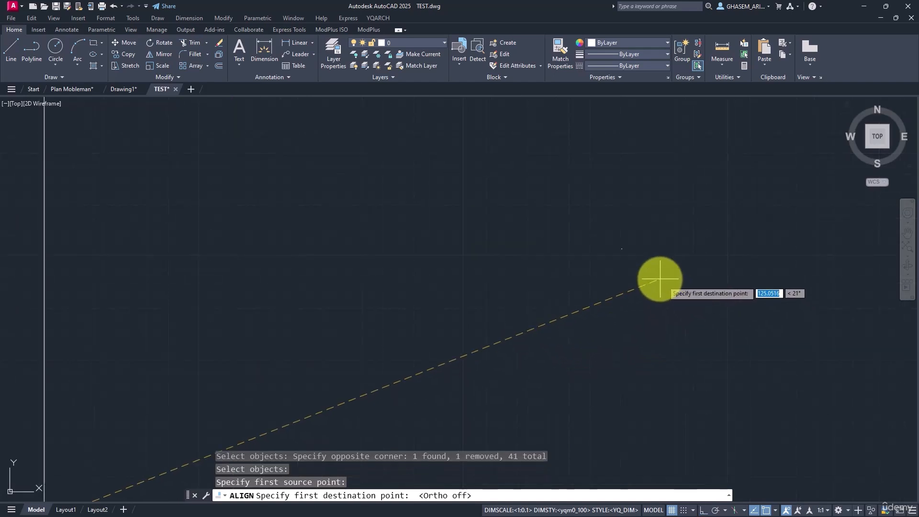
{"action": "left_click", "coordinate": [553, 188]}
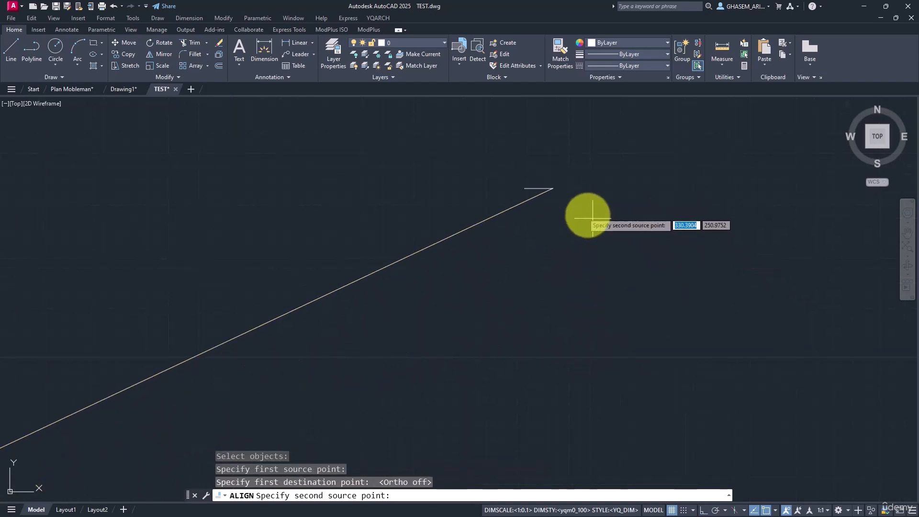
Step: Align the left wall's outer face, level with the inner corner, to the reference line's left end, scaling the objects to the alignment points
{"action": "scroll", "coordinate": [673, 279], "scroll_direction": "up", "scroll_amount": 3}
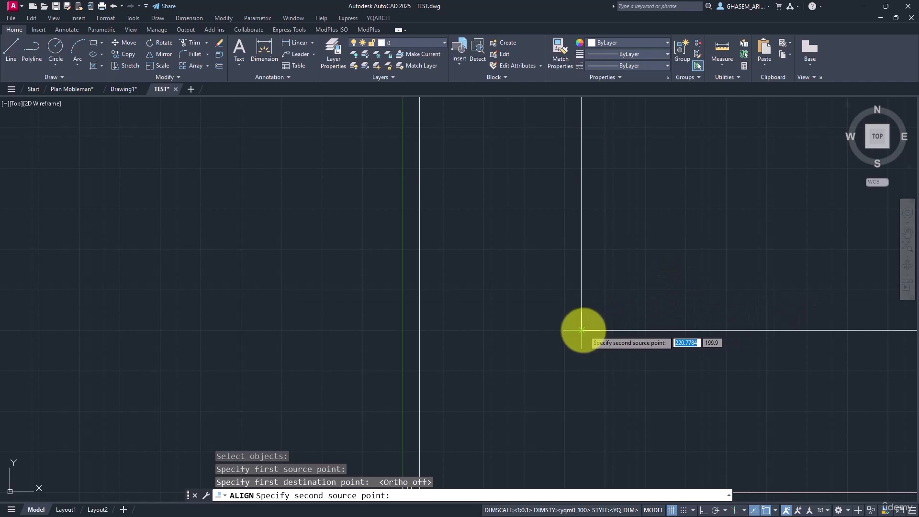
{"action": "left_click", "coordinate": [420, 330]}
{"action": "scroll", "coordinate": [689, 299], "scroll_direction": "up", "scroll_amount": 3}
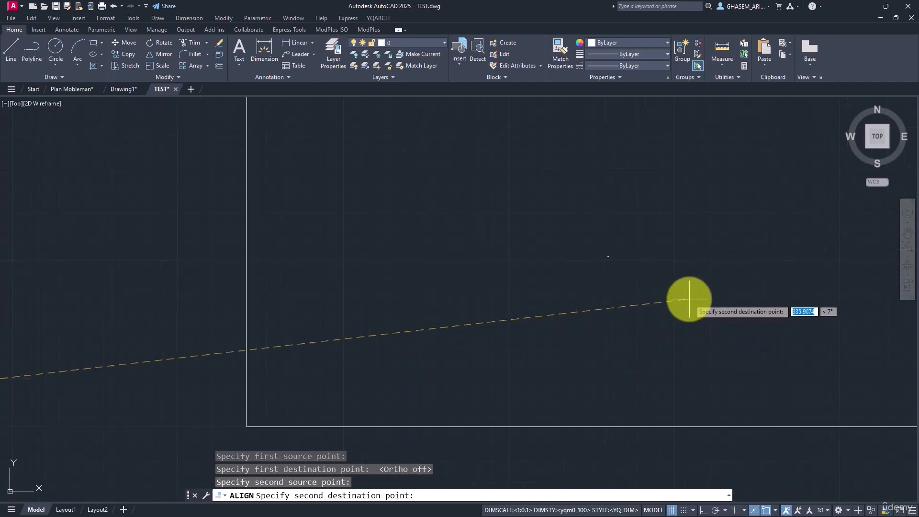
{"action": "scroll", "coordinate": [608, 253], "scroll_direction": "up", "scroll_amount": 3}
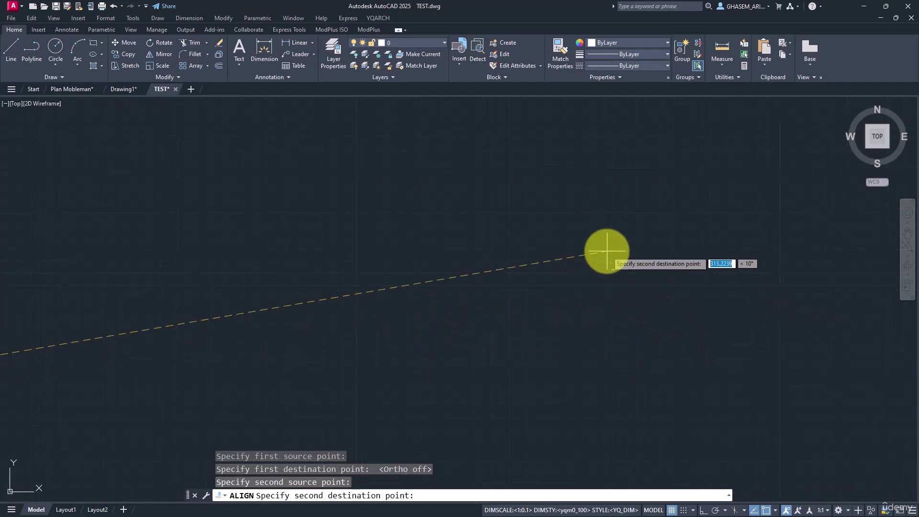
{"action": "left_click", "coordinate": [482, 285]}
{"action": "key", "text": "Return"}
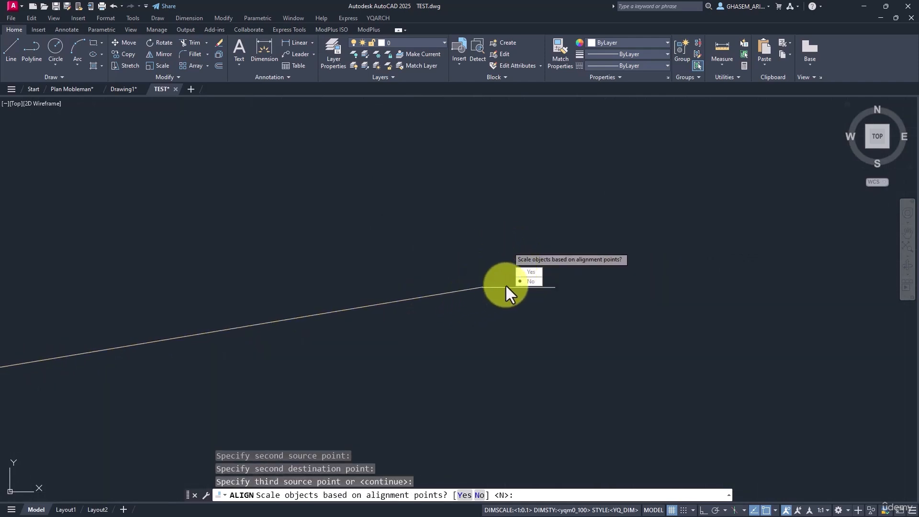
{"action": "left_click", "coordinate": [531, 273]}
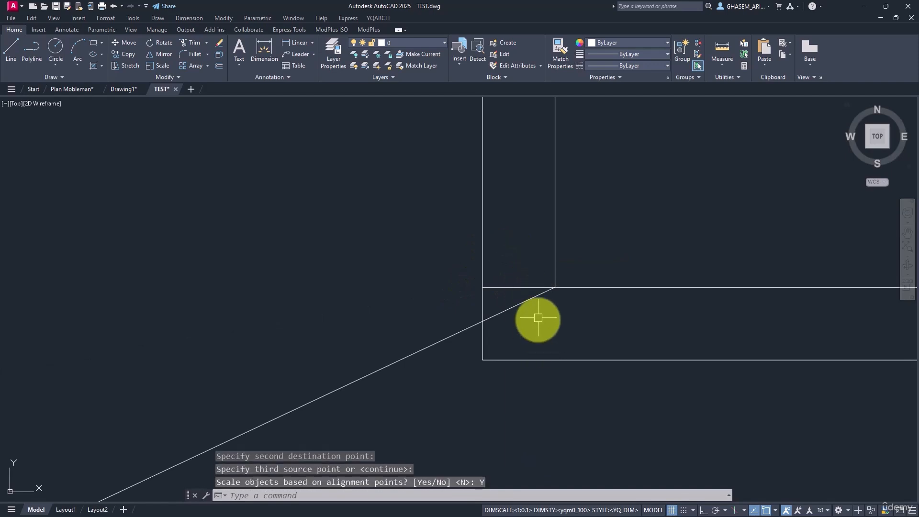
Step: Delete the short reference line across the corrected plan's lower-left wall
{"action": "scroll", "coordinate": [538, 309], "scroll_direction": "up", "scroll_amount": 4}
{"action": "left_click", "coordinate": [530, 293]}
{"action": "key", "text": "Delete"}
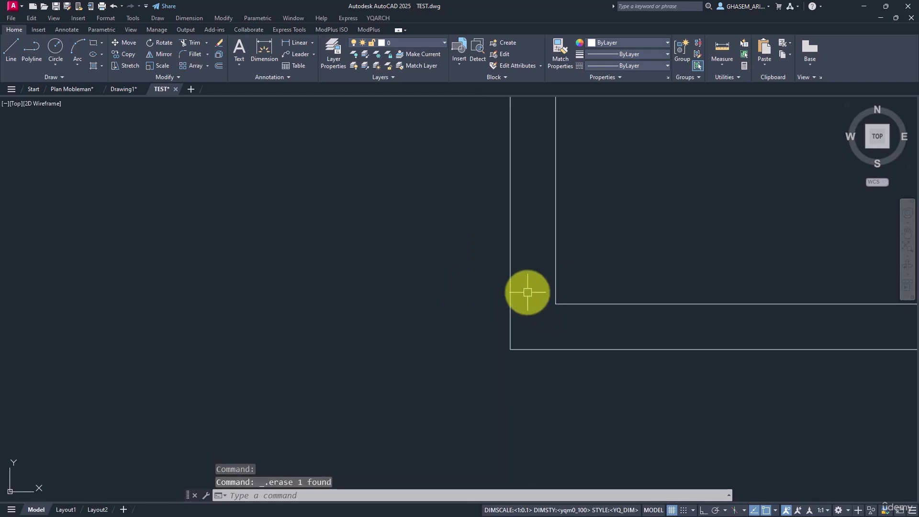
Step: Move the corrected floor plan beside the original plan at the origin, a short distance to its right
{"action": "scroll", "coordinate": [516, 352], "scroll_direction": "down", "scroll_amount": 5}
{"action": "scroll", "coordinate": [596, 329], "scroll_direction": "down", "scroll_amount": 10}
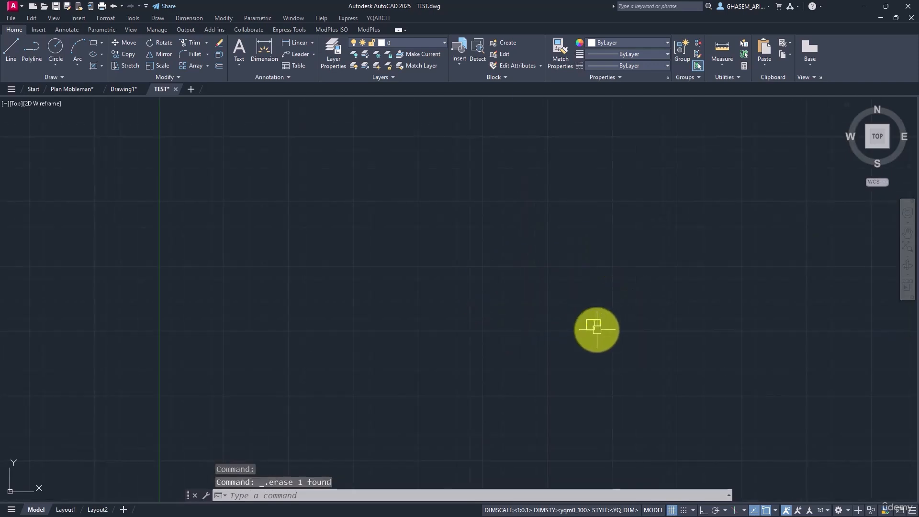
{"action": "type", "text": "m"}
{"action": "key", "text": "space"}
{"action": "left_click", "coordinate": [612, 319]}
{"action": "left_click", "coordinate": [573, 343]}
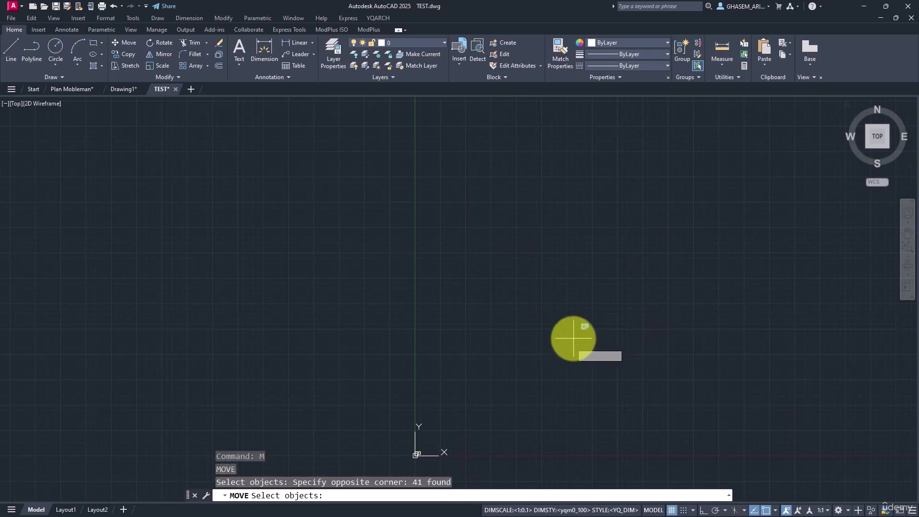
{"action": "key", "text": "space"}
{"action": "left_click", "coordinate": [586, 325]}
{"action": "middle_click_drag", "start_coordinate": [474, 417], "coordinate": [587, 334]}
{"action": "scroll", "coordinate": [526, 376], "scroll_direction": "up", "scroll_amount": 1}
{"action": "scroll", "coordinate": [526, 376], "scroll_direction": "up", "scroll_amount": 10}
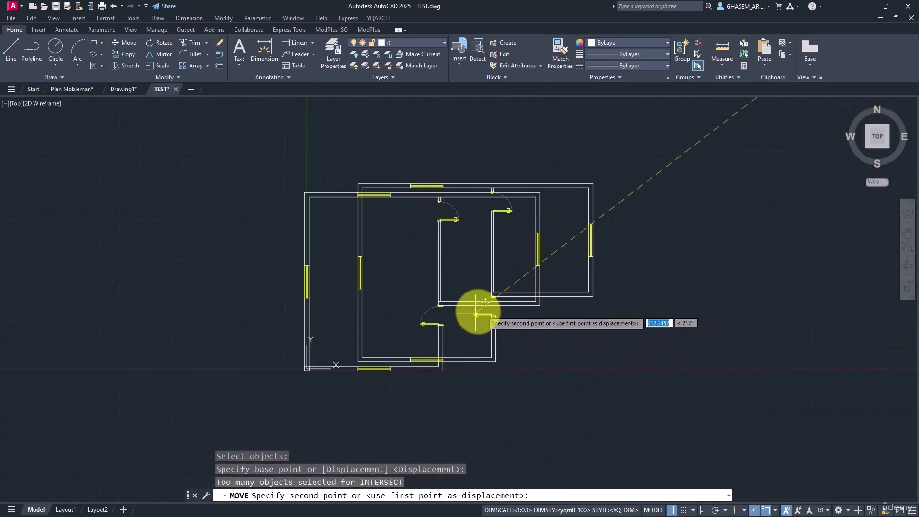
{"action": "left_click", "coordinate": [766, 322]}
{"action": "scroll", "coordinate": [766, 365], "scroll_direction": "down", "scroll_amount": 3}
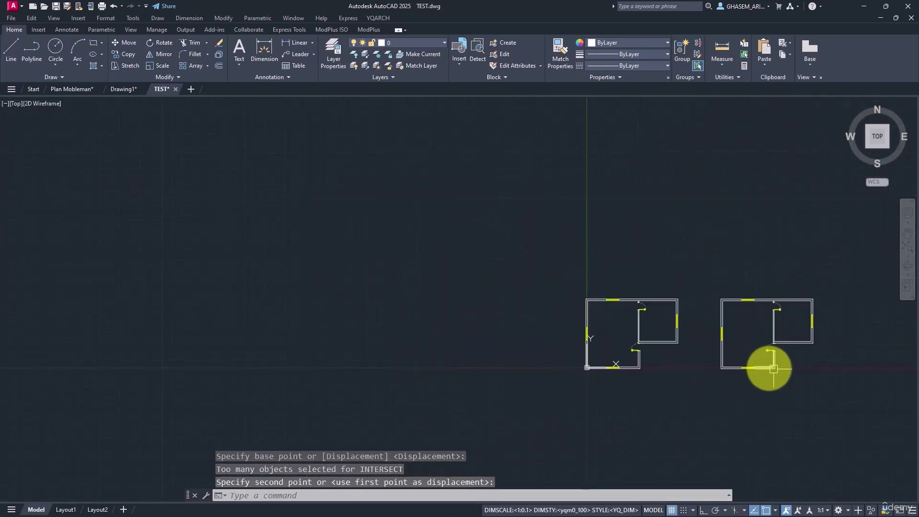
Step: Close the TEST drawing and return to Drawing1
{"action": "left_click", "coordinate": [175, 89]}
{"action": "left_click", "coordinate": [489, 283]}
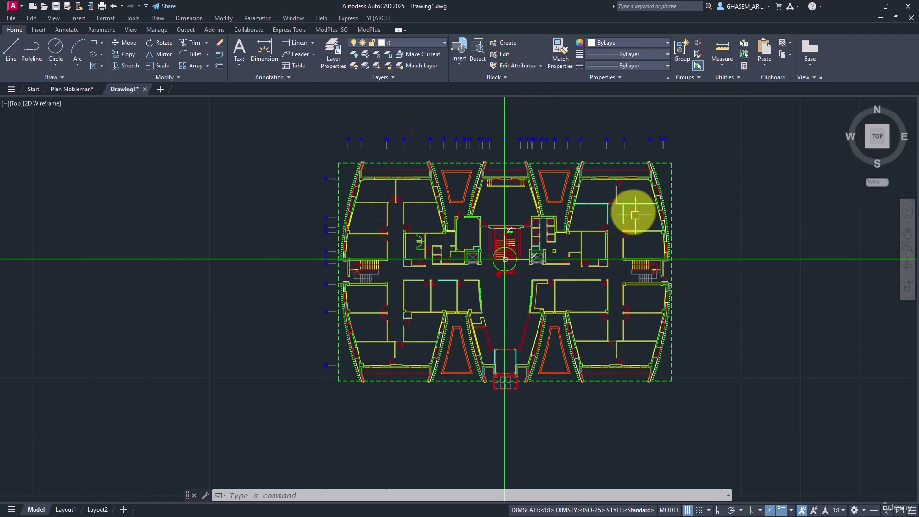
Step: Examine the blocks, dimension styles and text styles defined in Drawing1
{"action": "left_click", "coordinate": [42, 30]}
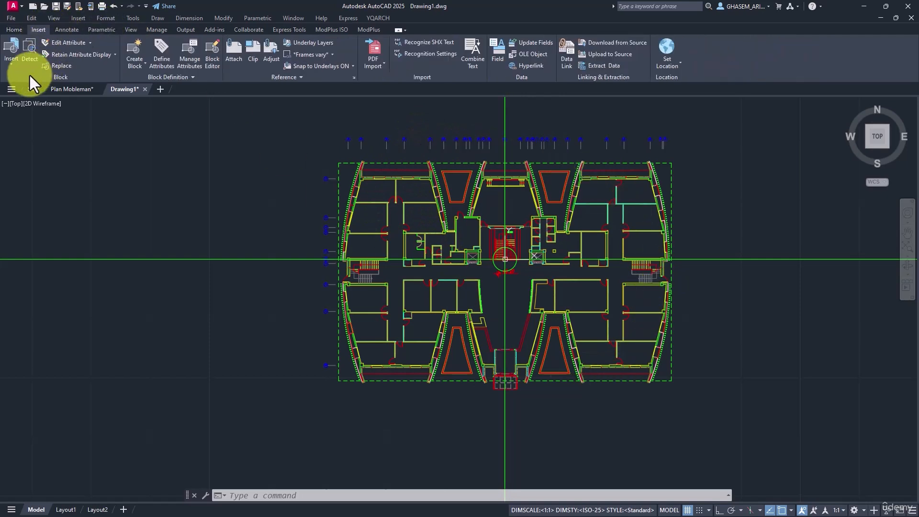
{"action": "left_click", "coordinate": [4, 67]}
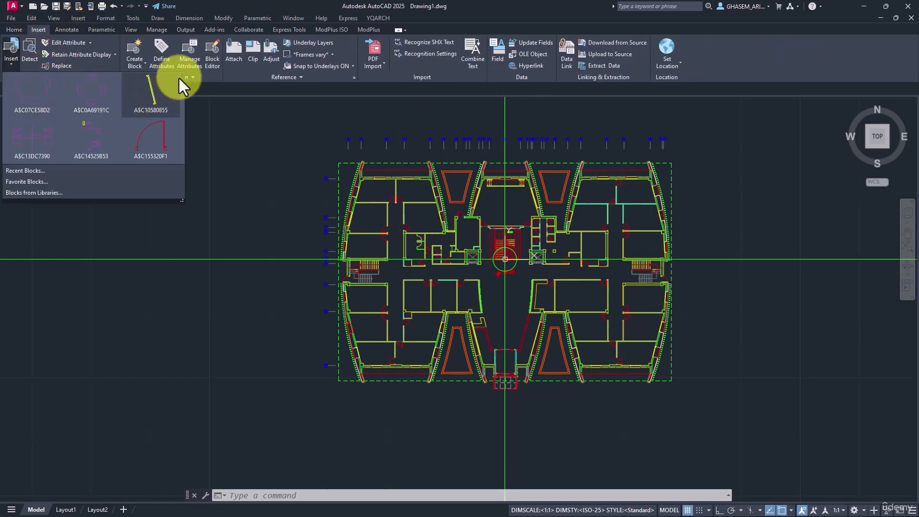
{"action": "scroll", "coordinate": [180, 102], "scroll_direction": "down", "scroll_amount": 3}
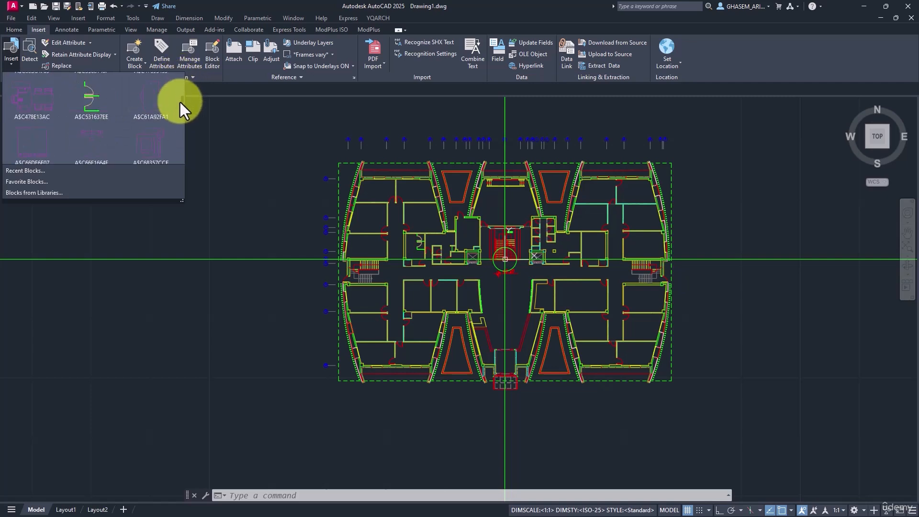
{"action": "left_click_drag", "start_coordinate": [180, 102], "coordinate": [177, 125]}
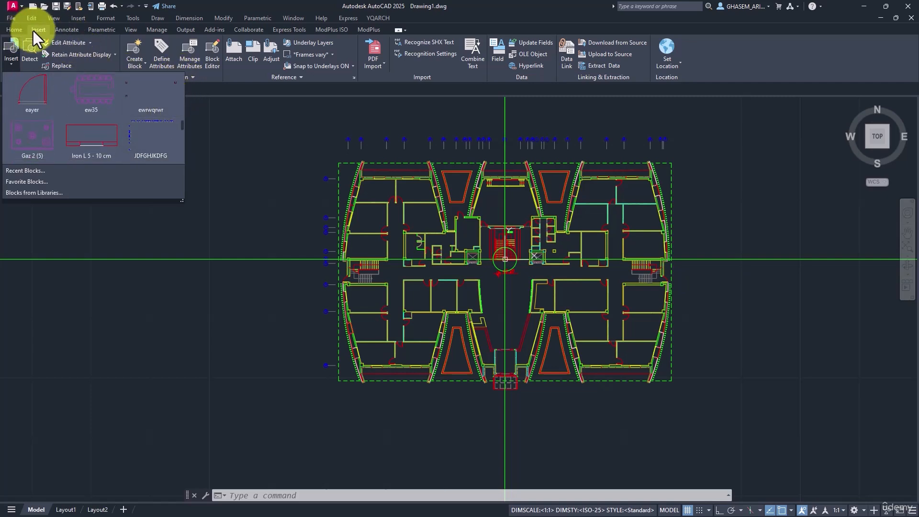
{"action": "left_click", "coordinate": [66, 29]}
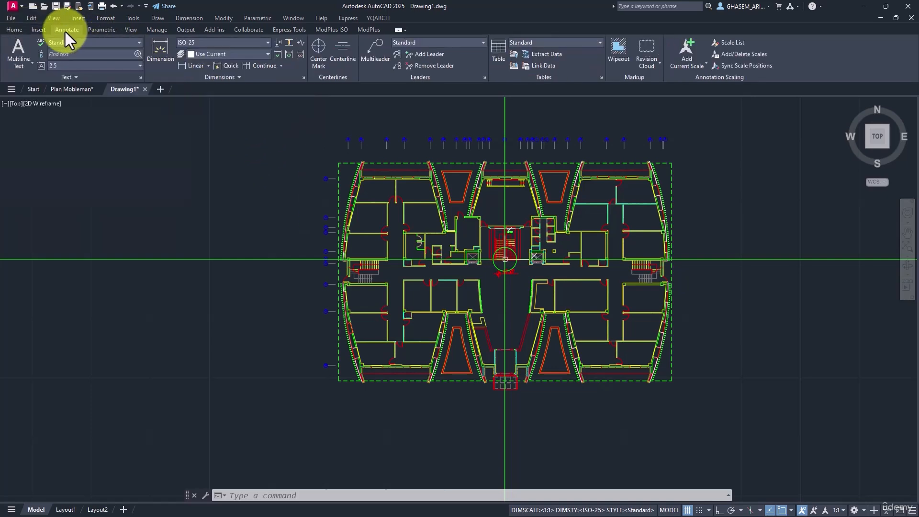
{"action": "left_click", "coordinate": [231, 47]}
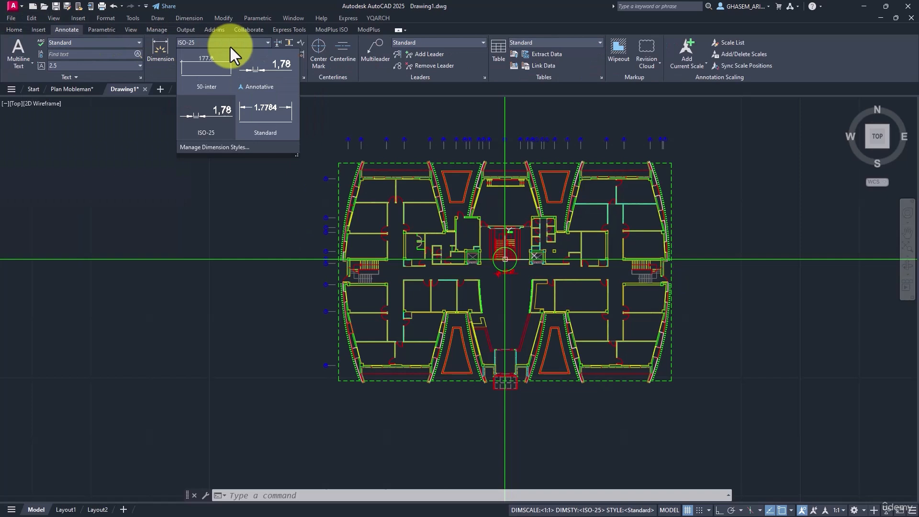
{"action": "left_click", "coordinate": [230, 47]}
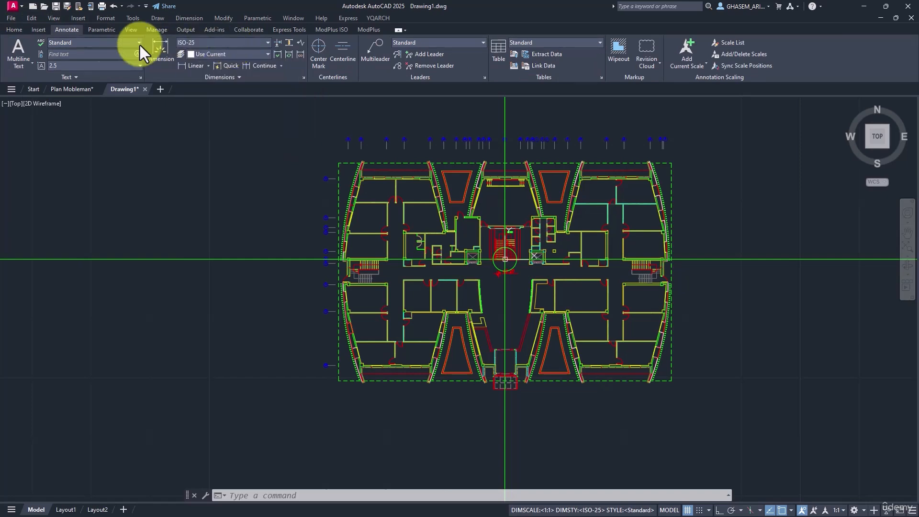
{"action": "left_click", "coordinate": [79, 42]}
{"action": "left_click", "coordinate": [80, 42]}
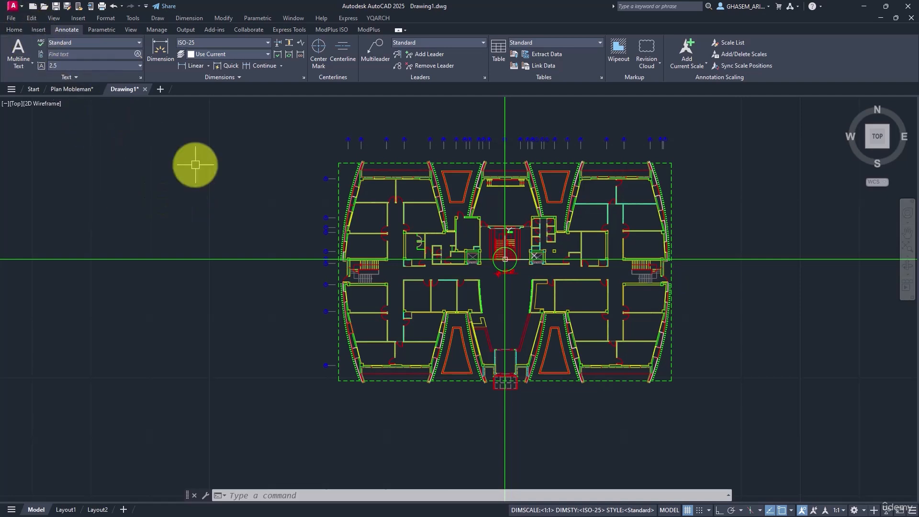
Step: Open Purge, check all item categories, and purge all unused items from Drawing1 in two passes
{"action": "left_click", "coordinate": [149, 29]}
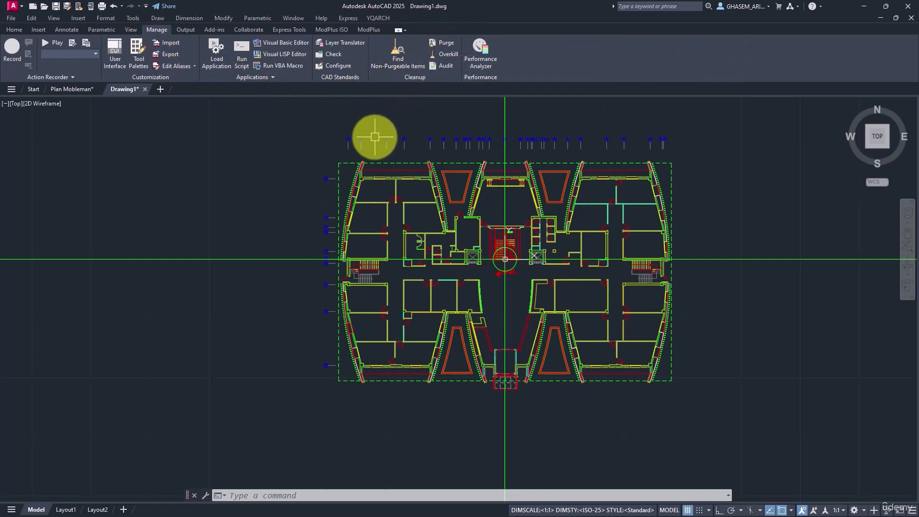
{"action": "key", "text": "Return"}
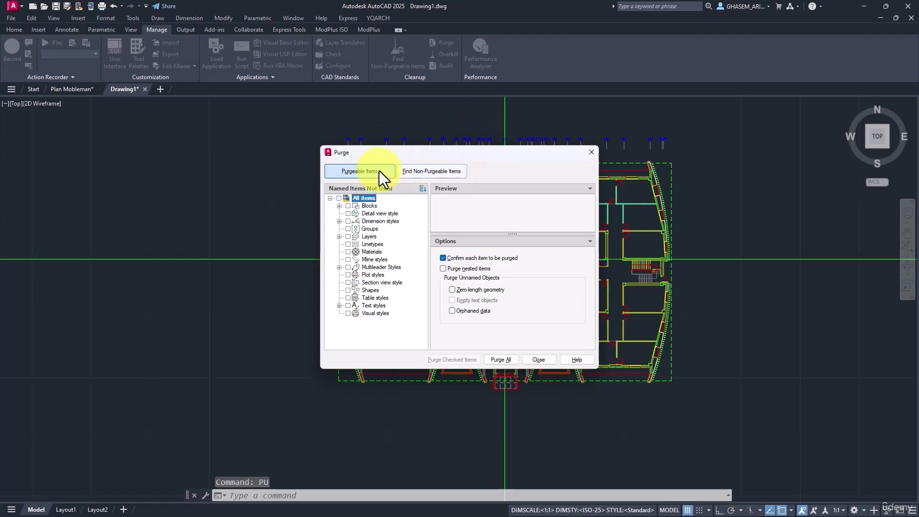
{"action": "left_click", "coordinate": [339, 198]}
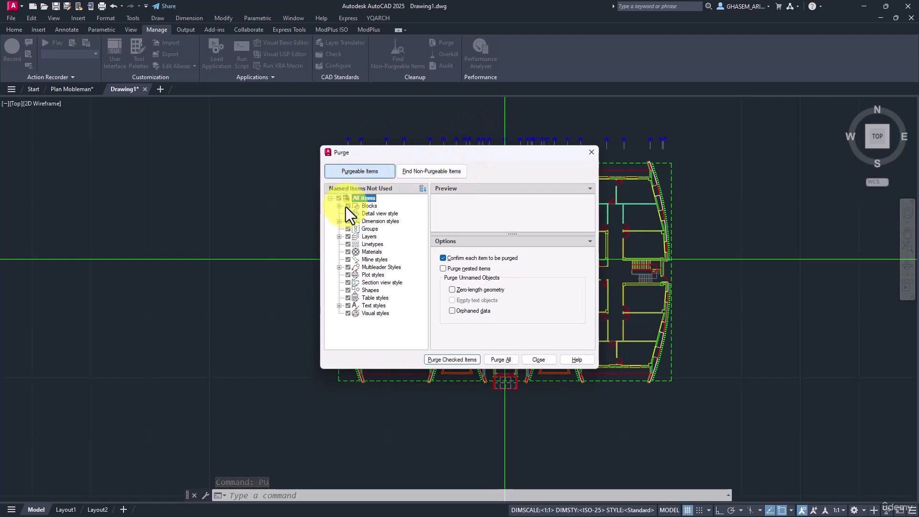
{"action": "left_click", "coordinate": [506, 364]}
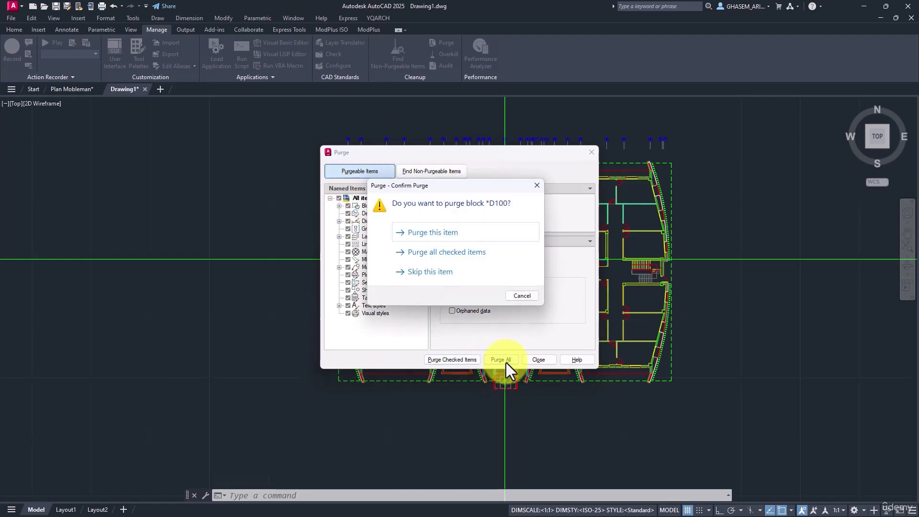
{"action": "left_click", "coordinate": [431, 250]}
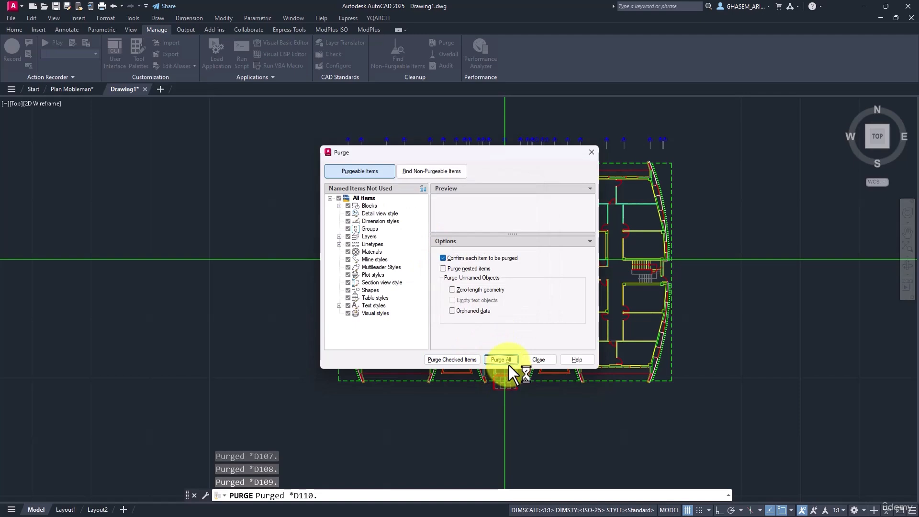
{"action": "left_click", "coordinate": [501, 360]}
{"action": "left_click", "coordinate": [454, 254]}
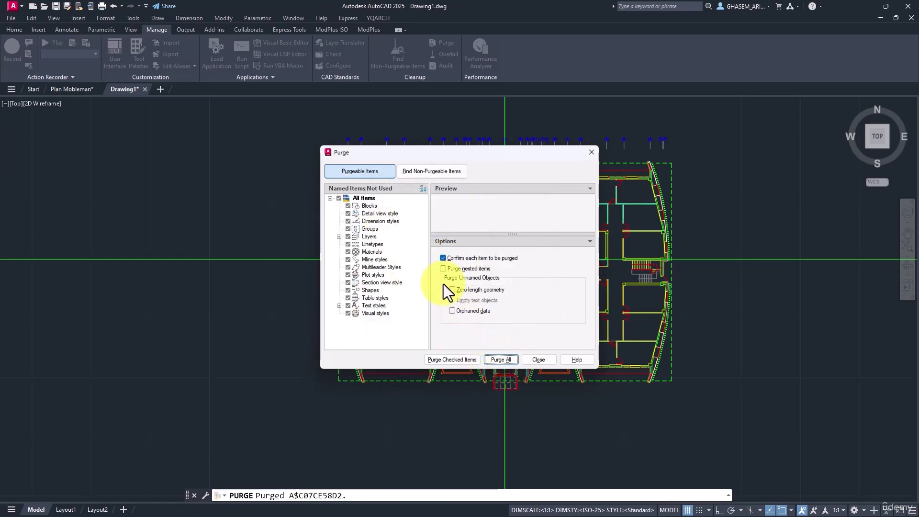
Step: Purge all remaining unused items, including nested items and zero-length geometry, and close Purge
{"action": "left_click", "coordinate": [442, 269]}
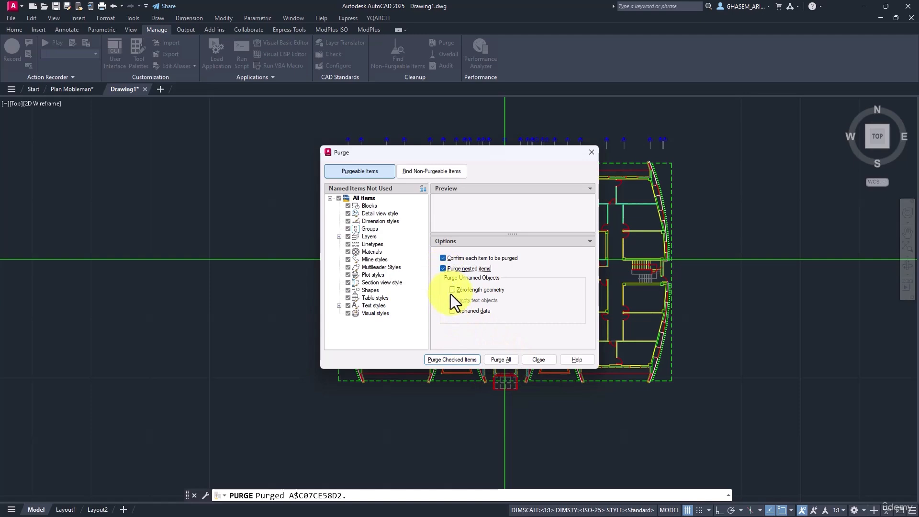
{"action": "left_click", "coordinate": [451, 290]}
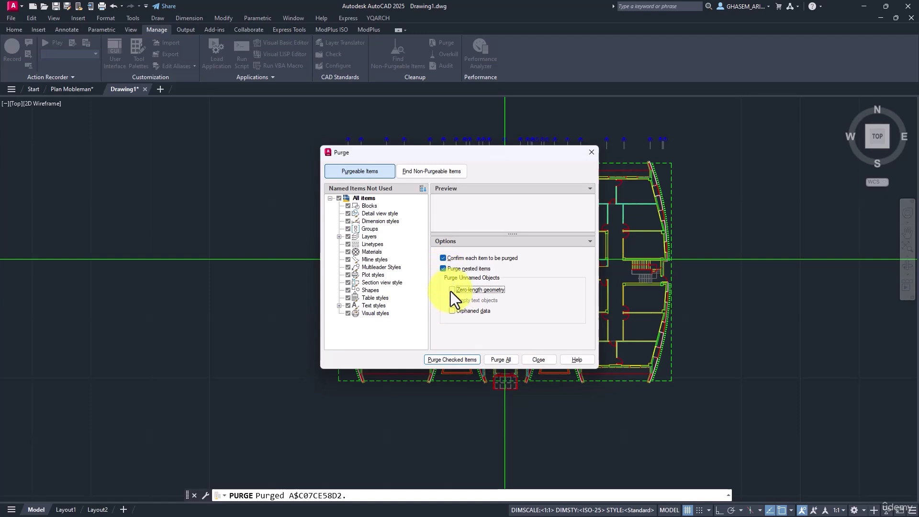
{"action": "left_click", "coordinate": [507, 358]}
{"action": "left_click", "coordinate": [438, 252]}
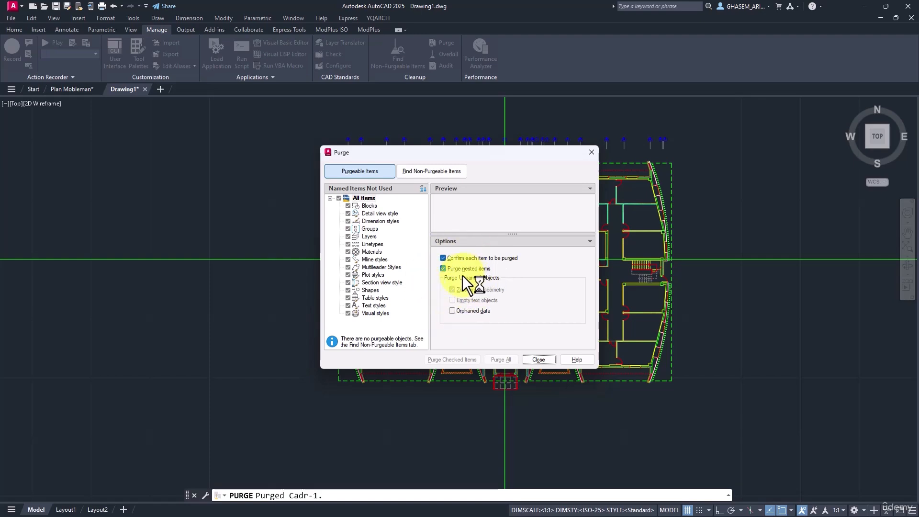
{"action": "left_click", "coordinate": [538, 360]}
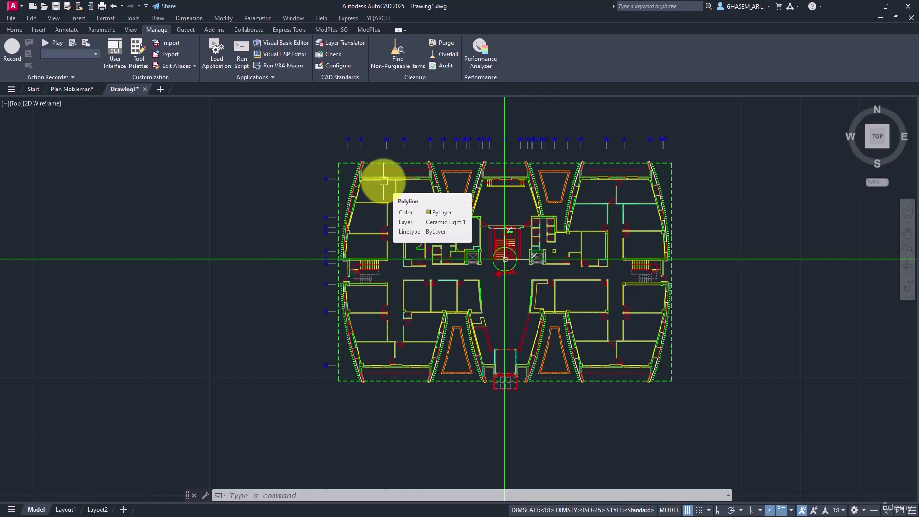
Step: Check the object count of the entire floor plan in its properties, then clear the selection
{"action": "scroll", "coordinate": [521, 259], "scroll_direction": "down", "scroll_amount": 2}
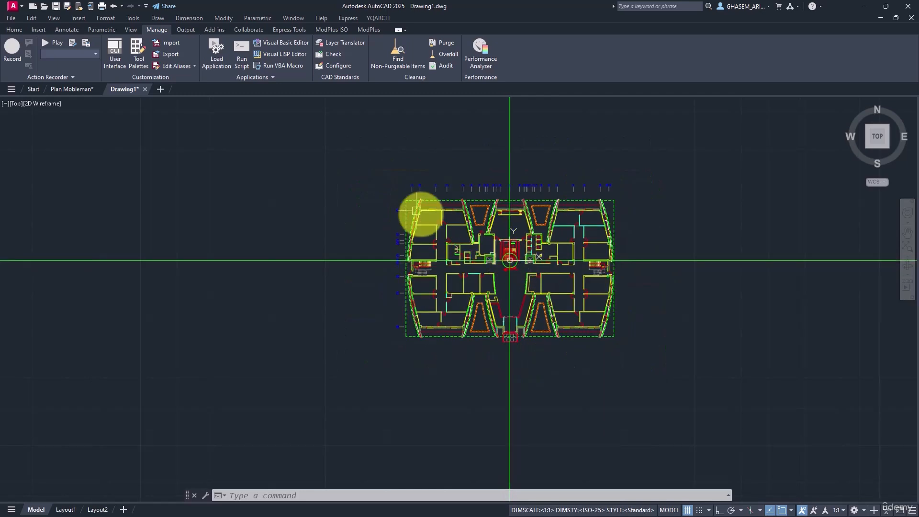
{"action": "left_click", "coordinate": [360, 155]}
{"action": "left_click", "coordinate": [677, 421]}
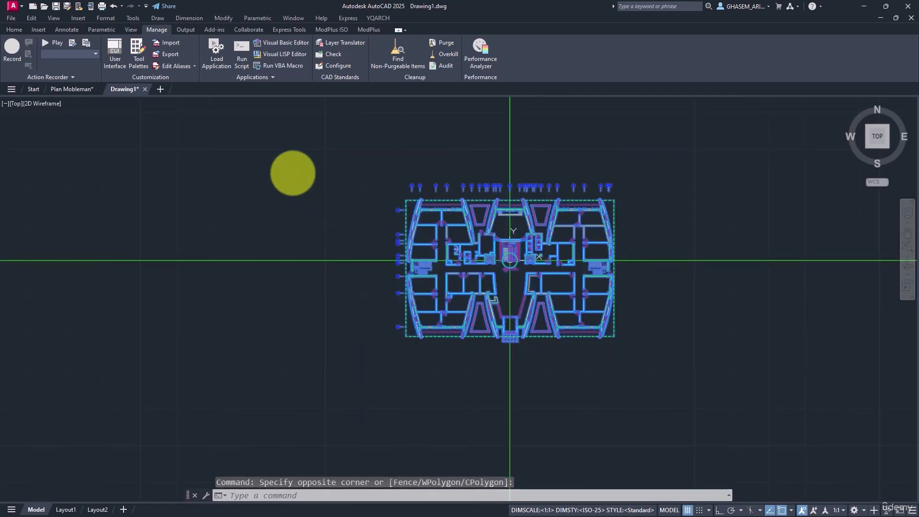
{"action": "right_click", "coordinate": [293, 173]}
{"action": "left_click", "coordinate": [331, 410]}
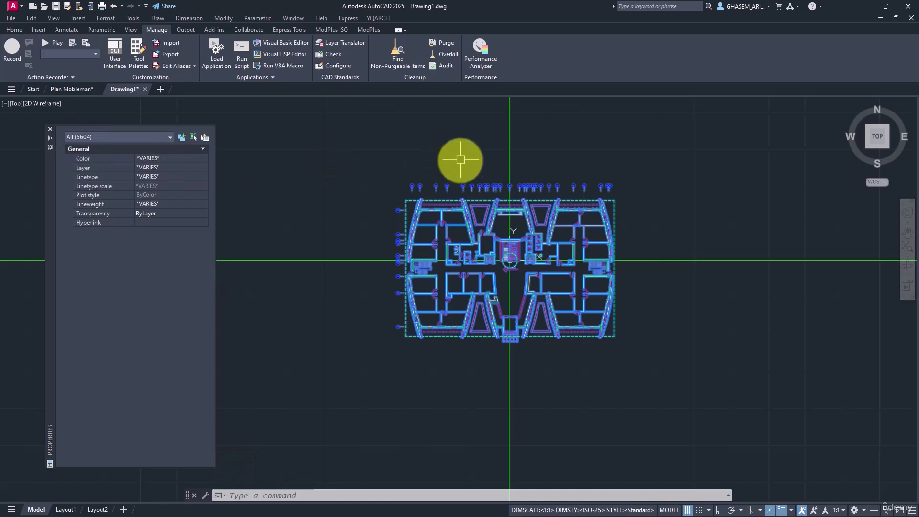
{"action": "key", "text": "Escape"}
Step: Draw a line over the short lower edge of the cyan inner wall outline beside the door
{"action": "scroll", "coordinate": [517, 320], "scroll_direction": "up", "scroll_amount": 6}
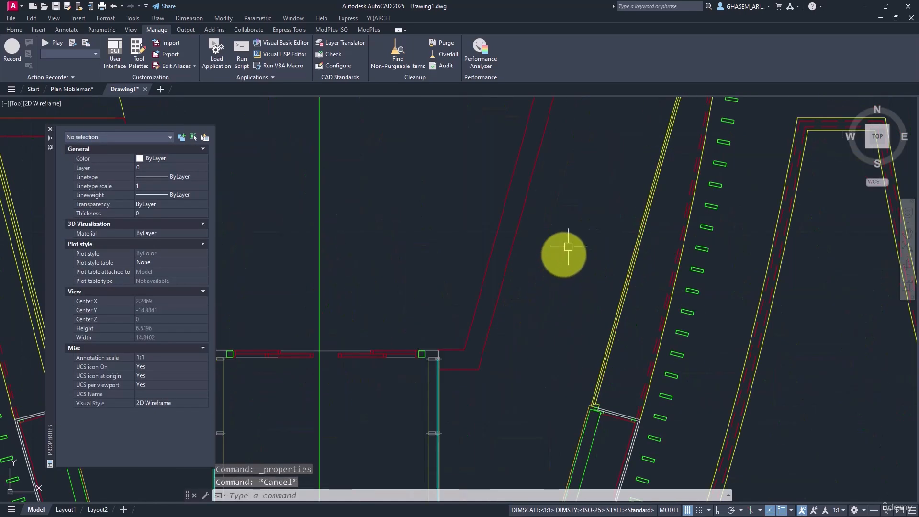
{"action": "middle_click_drag", "start_coordinate": [582, 211], "coordinate": [522, 495]}
{"action": "middle_click_drag", "start_coordinate": [609, 205], "coordinate": [537, 438]}
{"action": "scroll", "coordinate": [663, 308], "scroll_direction": "up", "scroll_amount": 4}
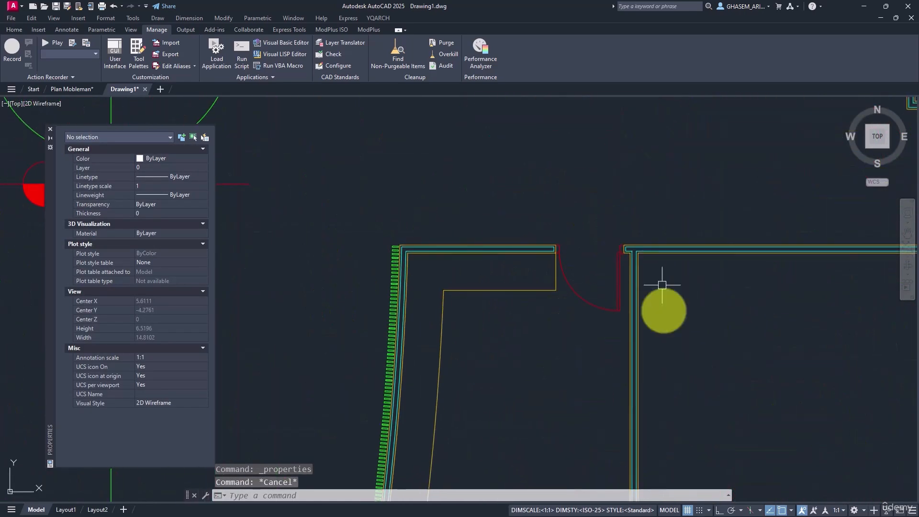
{"action": "scroll", "coordinate": [592, 312], "scroll_direction": "up", "scroll_amount": 3}
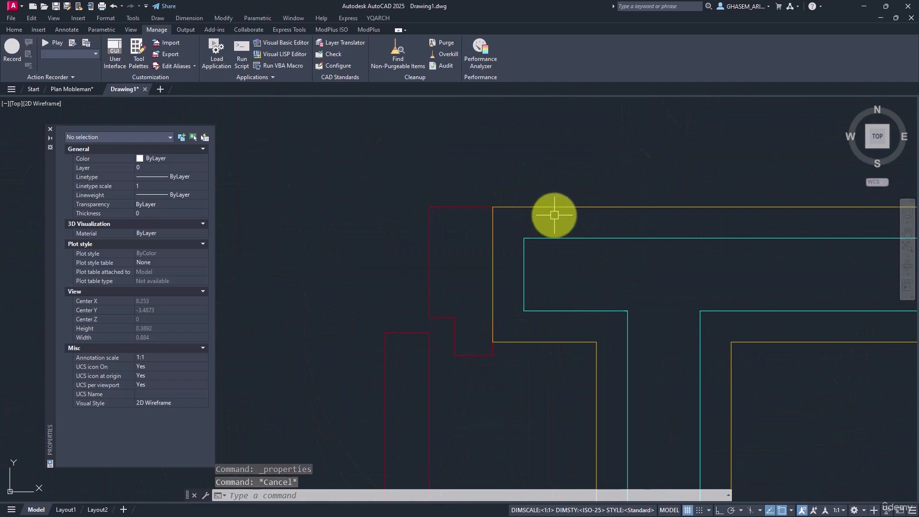
{"action": "type", "text": "l"}
{"action": "key", "text": "Return"}
{"action": "left_click", "coordinate": [626, 311]}
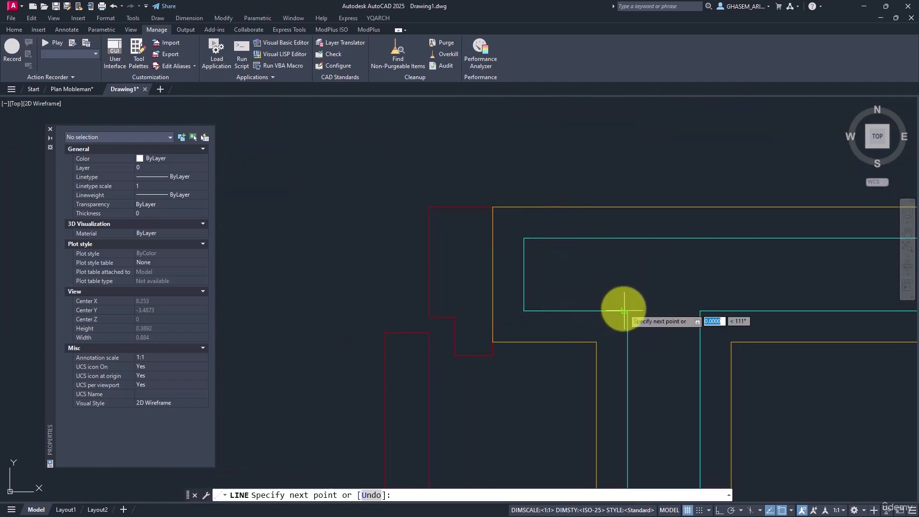
{"action": "left_click", "coordinate": [526, 311]}
{"action": "key", "text": "Return"}
Step: Draw a second line over the vertical end edge of the same cyan wall outline, from its lower to upper corner
{"action": "key", "text": "Return"}
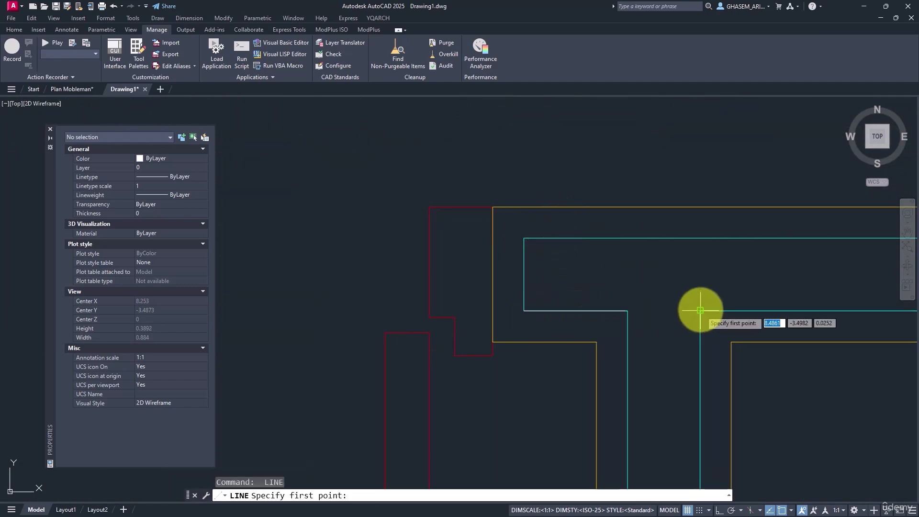
{"action": "left_click", "coordinate": [700, 311]}
{"action": "key", "text": "Return"}
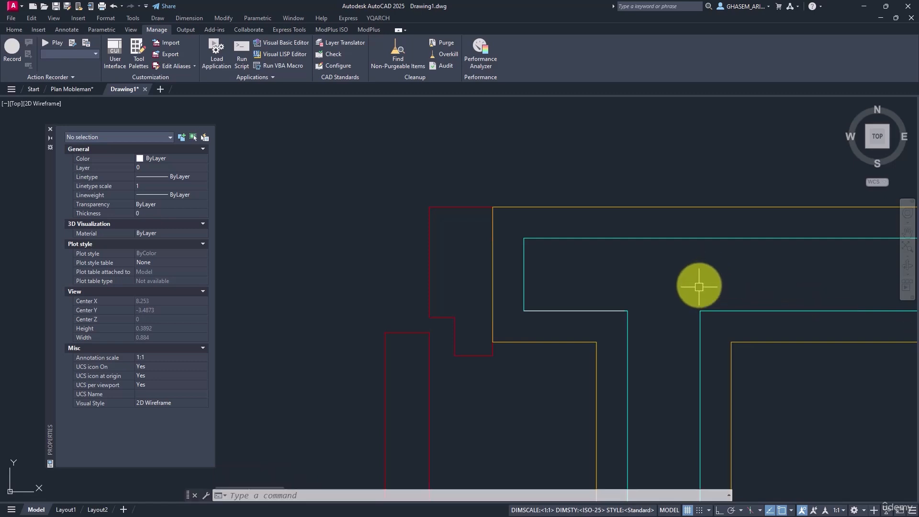
{"action": "key", "text": "Return"}
{"action": "left_click", "coordinate": [525, 307]}
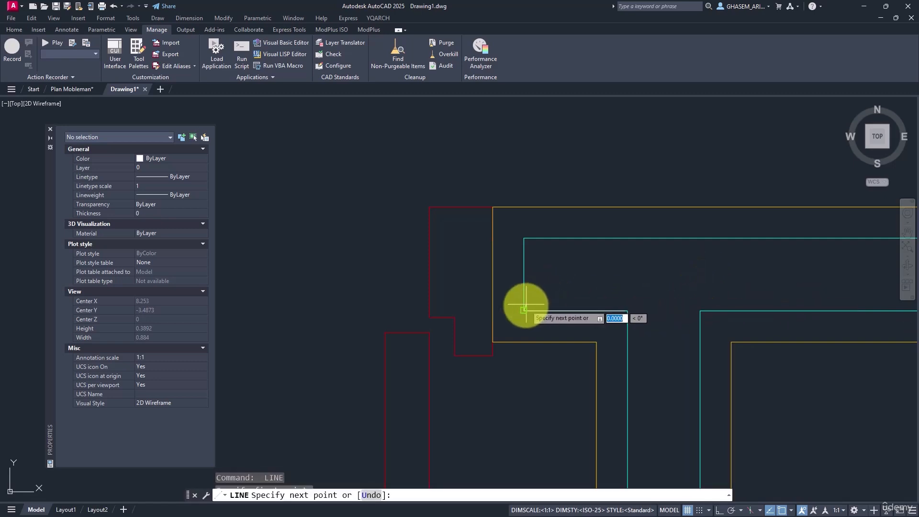
{"action": "left_click", "coordinate": [522, 236]}
{"action": "key", "text": "Return"}
Step: Run Overkill on the entire floor plan with a tolerance of 0.0001 to delete duplicate and overlapping objects
{"action": "scroll", "coordinate": [536, 234], "scroll_direction": "down", "scroll_amount": 5}
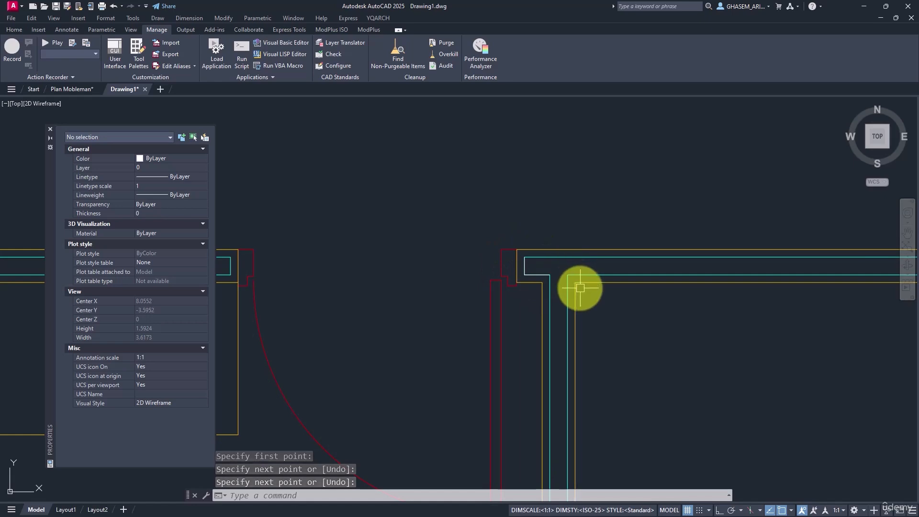
{"action": "scroll", "coordinate": [571, 276], "scroll_direction": "down", "scroll_amount": 5}
{"action": "scroll", "coordinate": [571, 276], "scroll_direction": "down", "scroll_amount": 8}
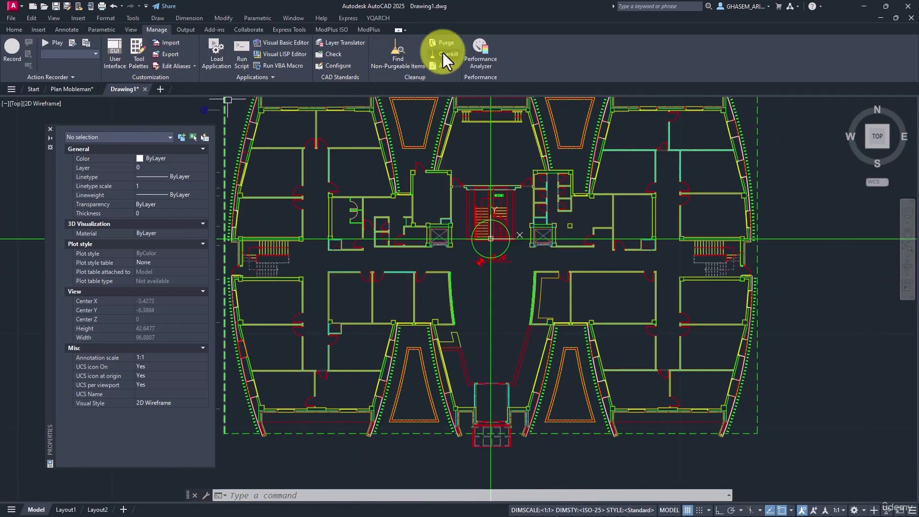
{"action": "type", "text": "verkill"}
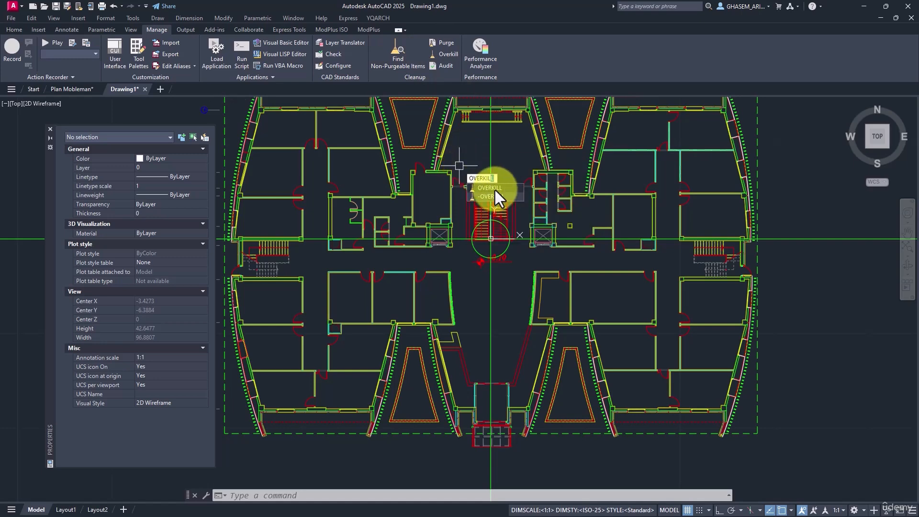
{"action": "key", "text": "Return"}
{"action": "scroll", "coordinate": [511, 205], "scroll_direction": "down", "scroll_amount": 4}
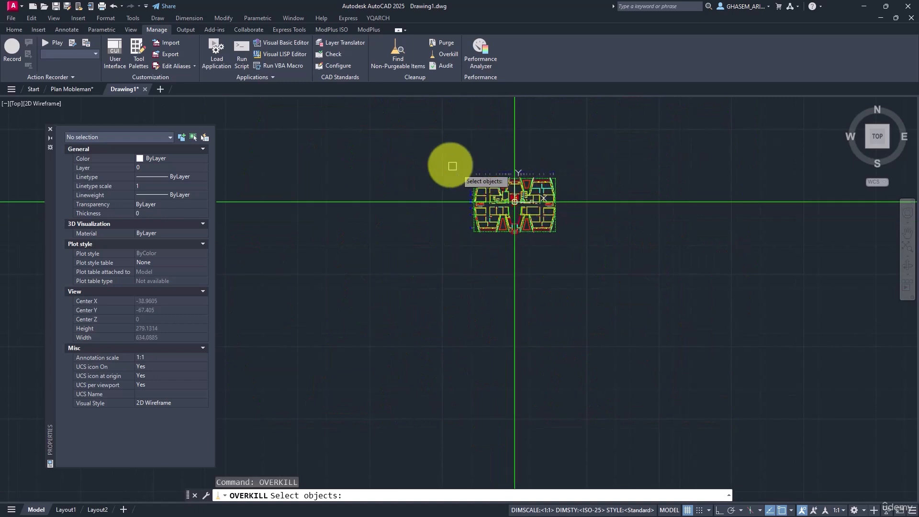
{"action": "left_click", "coordinate": [447, 152]}
{"action": "left_click", "coordinate": [617, 295]}
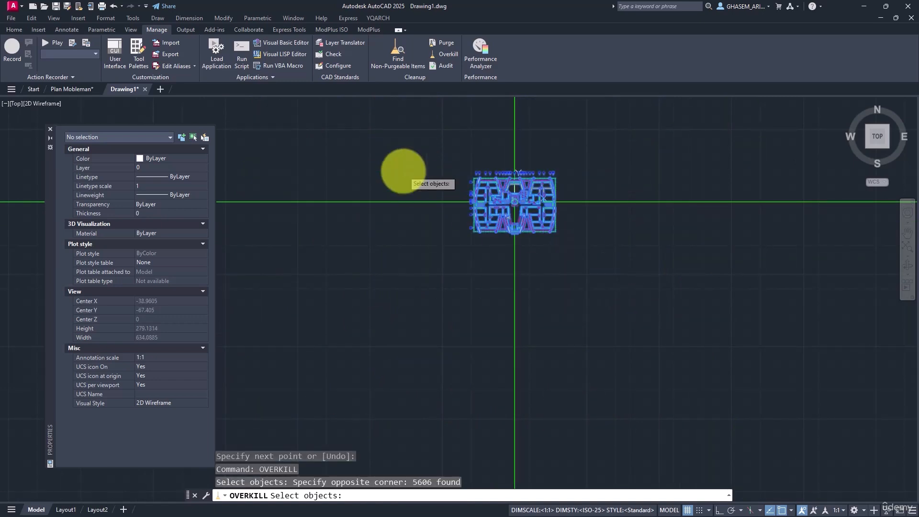
{"action": "key", "text": "Return"}
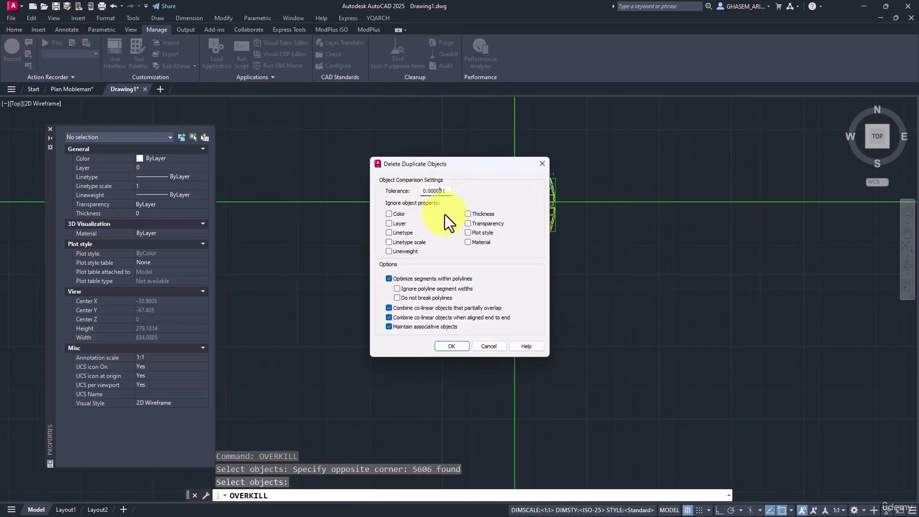
{"action": "key", "text": "BackSpace"}
{"action": "key", "text": "BackSpace"}
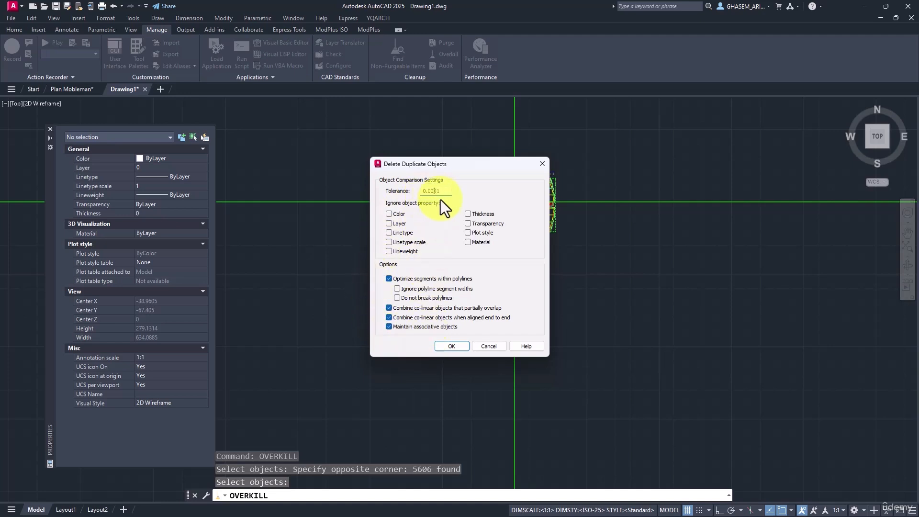
{"action": "left_click", "coordinate": [456, 348]}
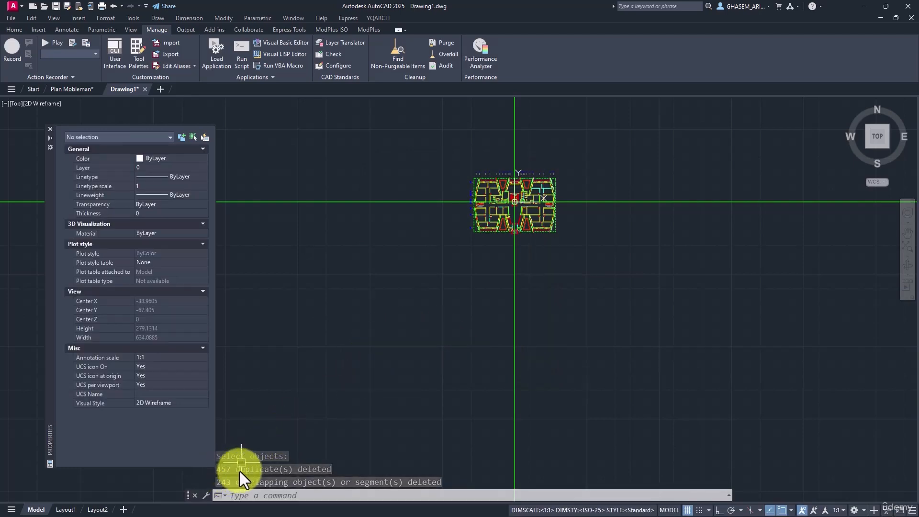
Step: Select the entire floor plan to recheck its object count in the properties, then clear the selection
{"action": "left_click", "coordinate": [425, 152]}
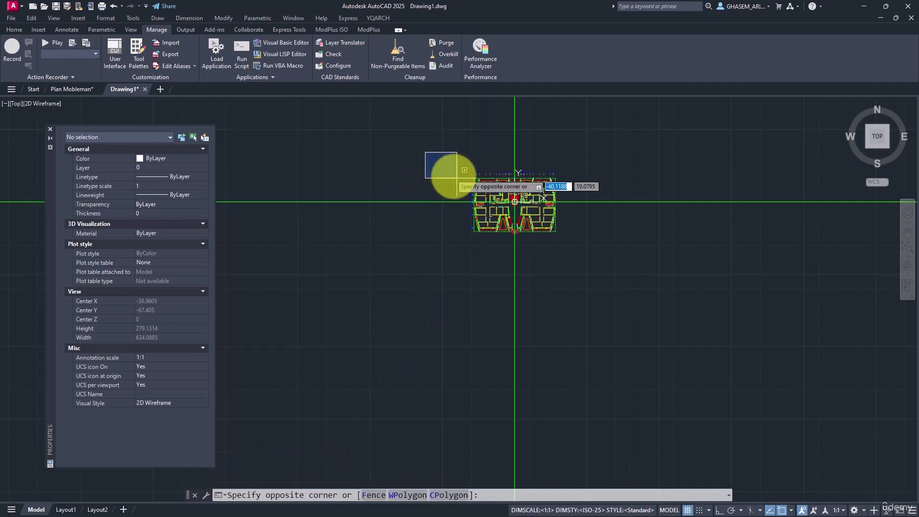
{"action": "left_click", "coordinate": [603, 277]}
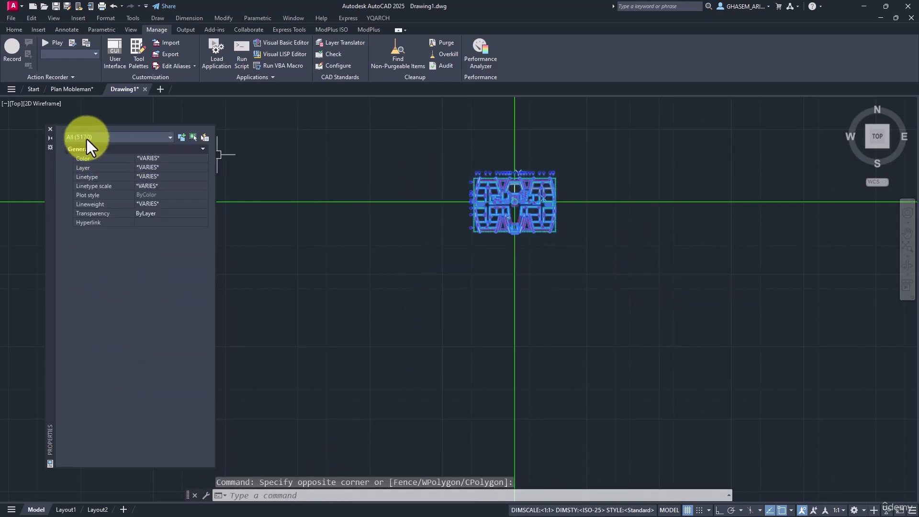
{"action": "key", "text": "Escape"}
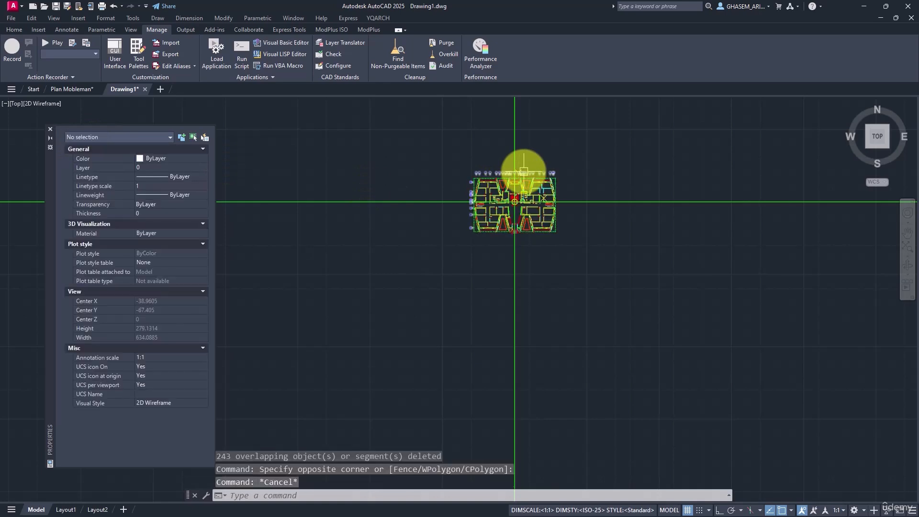
Step: Erase the two white lines lying over the cyan wall outline beside the door, leaving the original outline in place
{"action": "scroll", "coordinate": [520, 211], "scroll_direction": "up", "scroll_amount": 8}
{"action": "scroll", "coordinate": [526, 213], "scroll_direction": "up", "scroll_amount": 8}
{"action": "scroll", "coordinate": [565, 189], "scroll_direction": "up", "scroll_amount": 10}
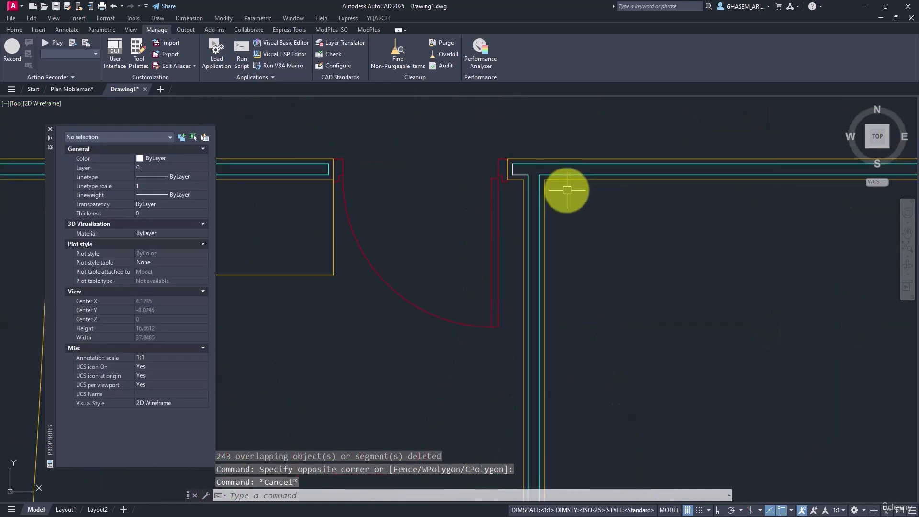
{"action": "left_click", "coordinate": [577, 121]}
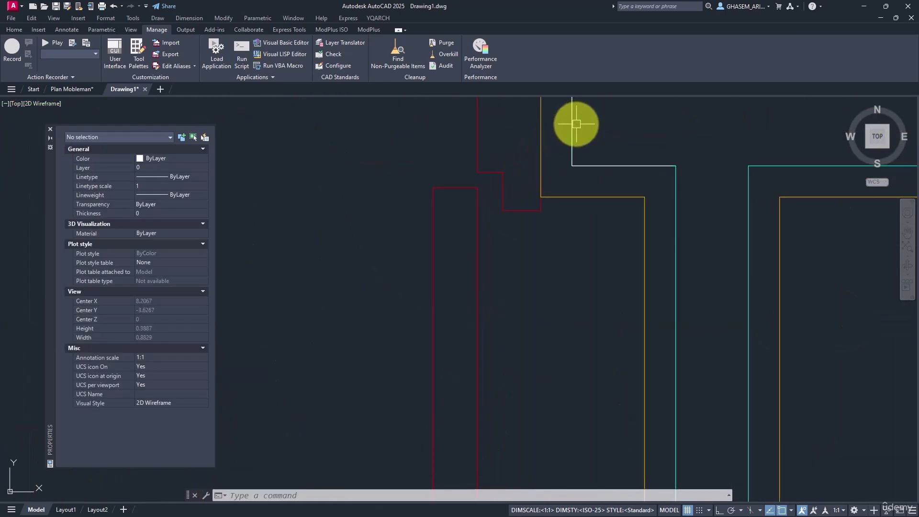
{"action": "middle_click_drag", "start_coordinate": [575, 123], "coordinate": [595, 216]}
{"action": "key", "text": "Delete"}
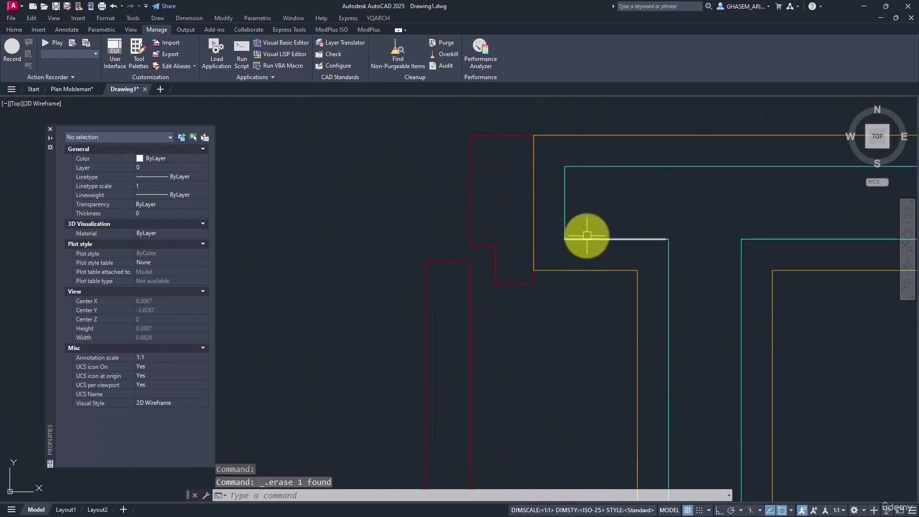
{"action": "left_click", "coordinate": [590, 237]}
{"action": "key", "text": "Escape"}
{"action": "scroll", "coordinate": [624, 232], "scroll_direction": "up", "scroll_amount": 2}
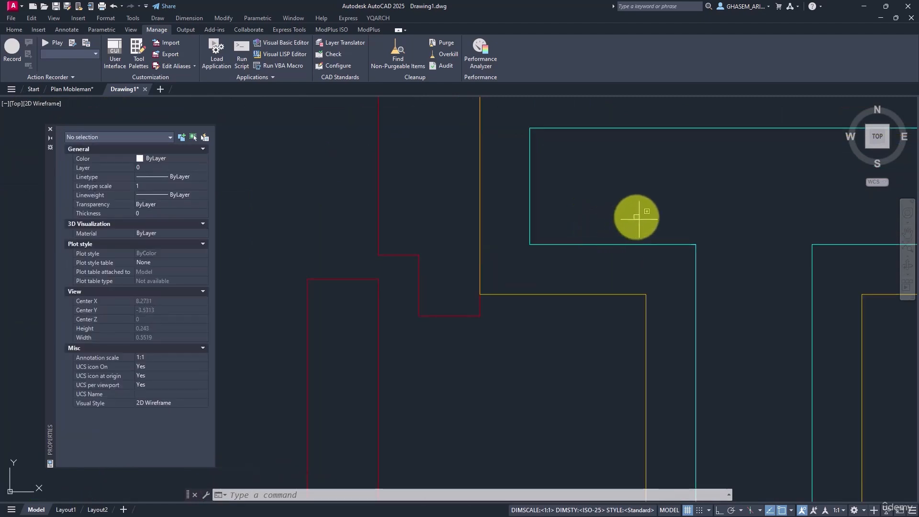
{"action": "left_click", "coordinate": [689, 244]}
{"action": "left_click", "coordinate": [728, 263]}
{"action": "key", "text": "Escape"}
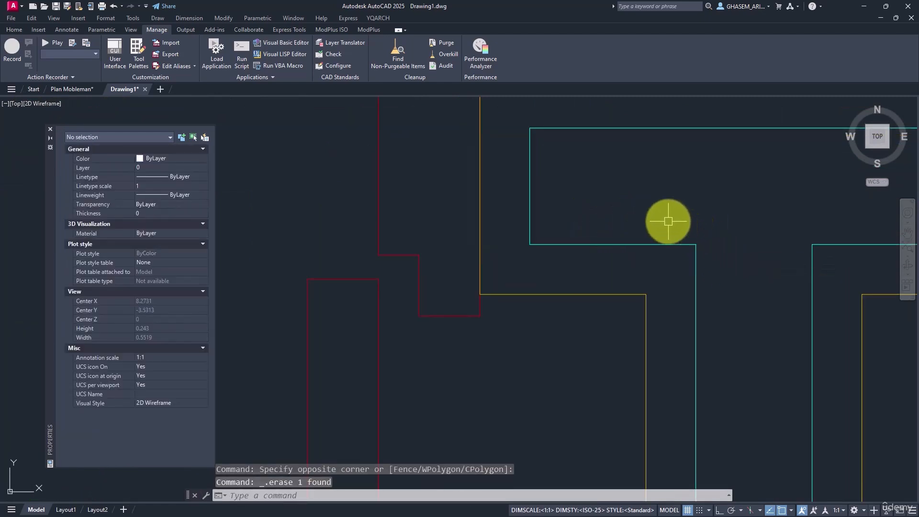
Step: Run Overkill on the entire floor plan again with the 0.0001 tolerance and the same options
{"action": "scroll", "coordinate": [636, 209], "scroll_direction": "down", "scroll_amount": 5}
{"action": "scroll", "coordinate": [636, 210], "scroll_direction": "down", "scroll_amount": 14}
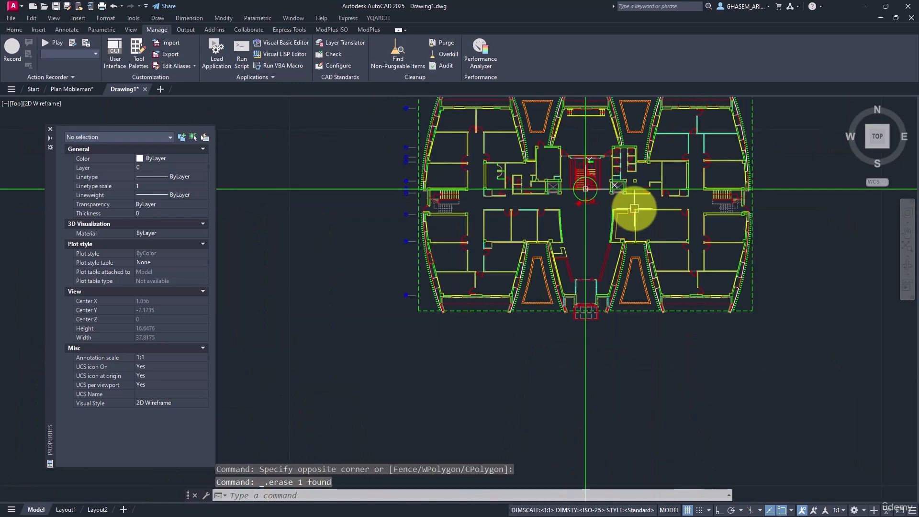
{"action": "left_click", "coordinate": [449, 54]}
{"action": "left_click", "coordinate": [502, 150]}
{"action": "left_click", "coordinate": [729, 314]}
{"action": "key", "text": "Return"}
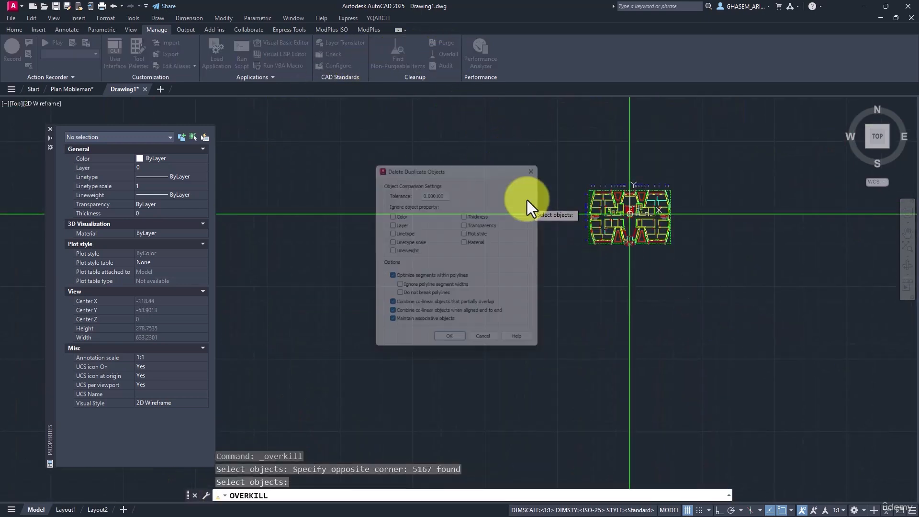
{"action": "left_click", "coordinate": [451, 347]}
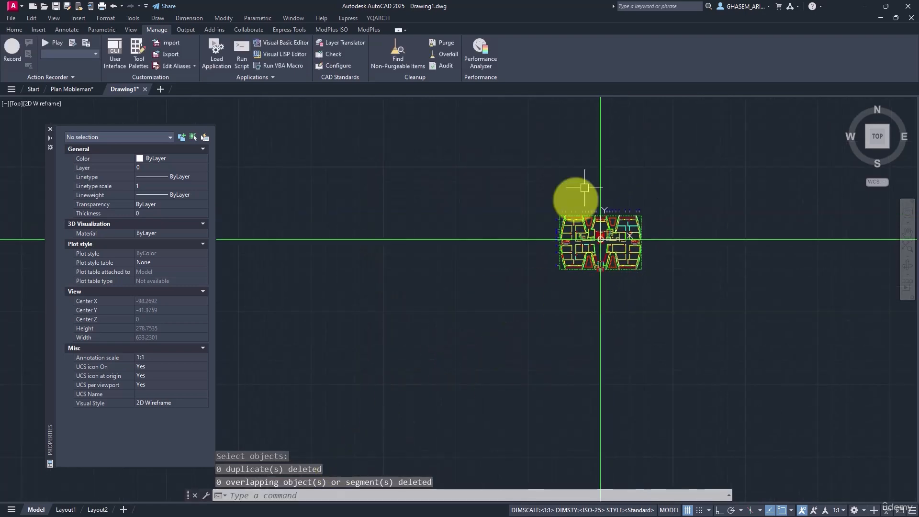
{"action": "scroll", "coordinate": [585, 220], "scroll_direction": "up", "scroll_amount": 8}
{"action": "scroll", "coordinate": [641, 232], "scroll_direction": "up", "scroll_amount": 5}
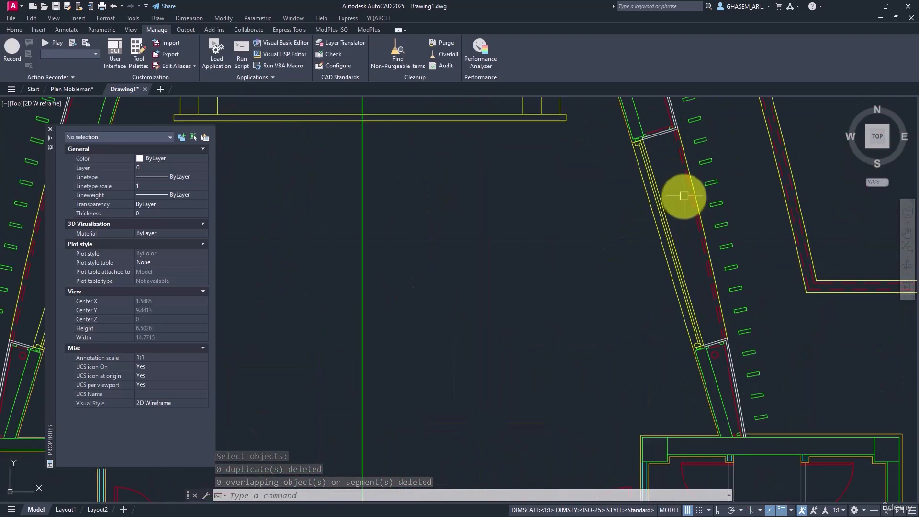
{"action": "scroll", "coordinate": [677, 195], "scroll_direction": "down", "scroll_amount": 10}
{"action": "middle_click_drag", "start_coordinate": [588, 365], "coordinate": [593, 335]}
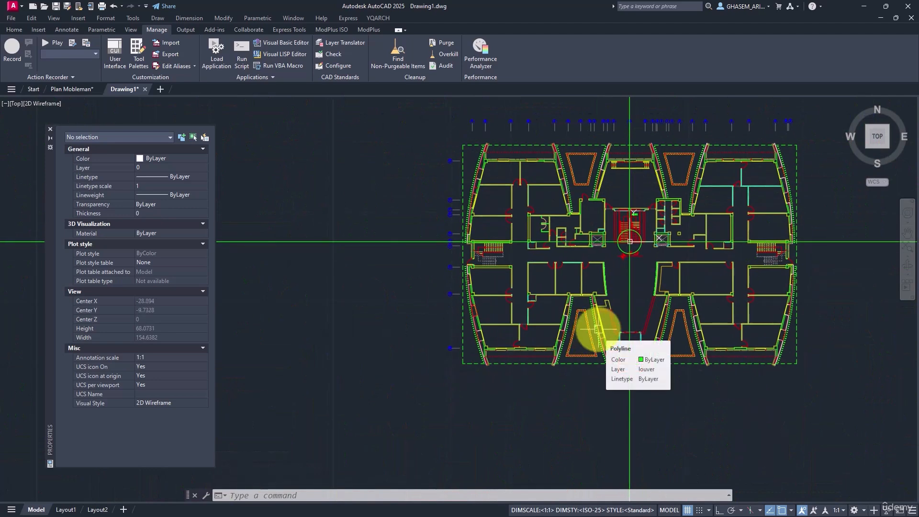
Step: Check the drawing's length, angle and insertion-scale units and keep the current settings
{"action": "middle_click_drag", "start_coordinate": [617, 205], "coordinate": [602, 205]}
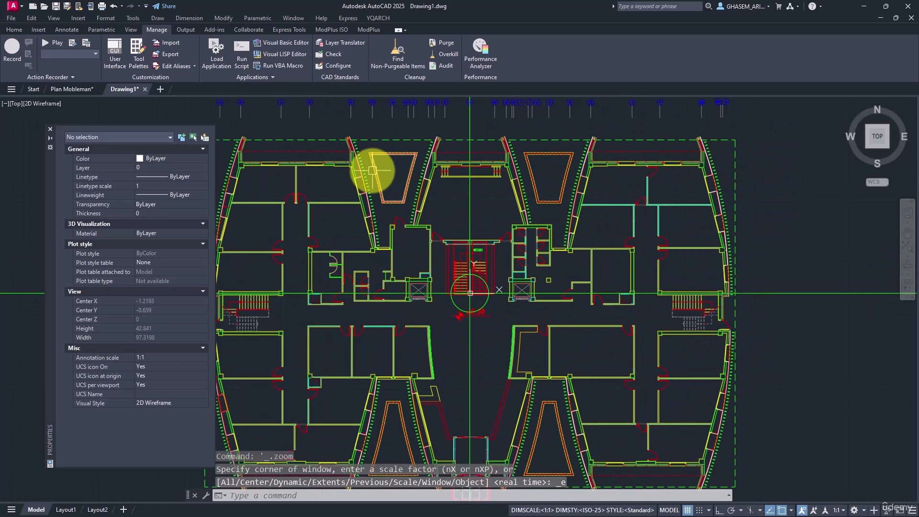
{"action": "type", "text": "un"}
{"action": "key", "text": "Return"}
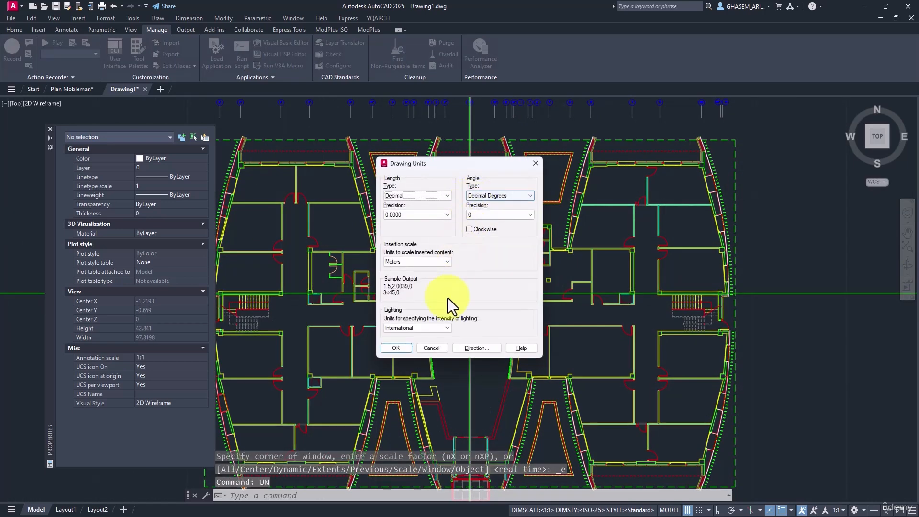
{"action": "left_click", "coordinate": [405, 352]}
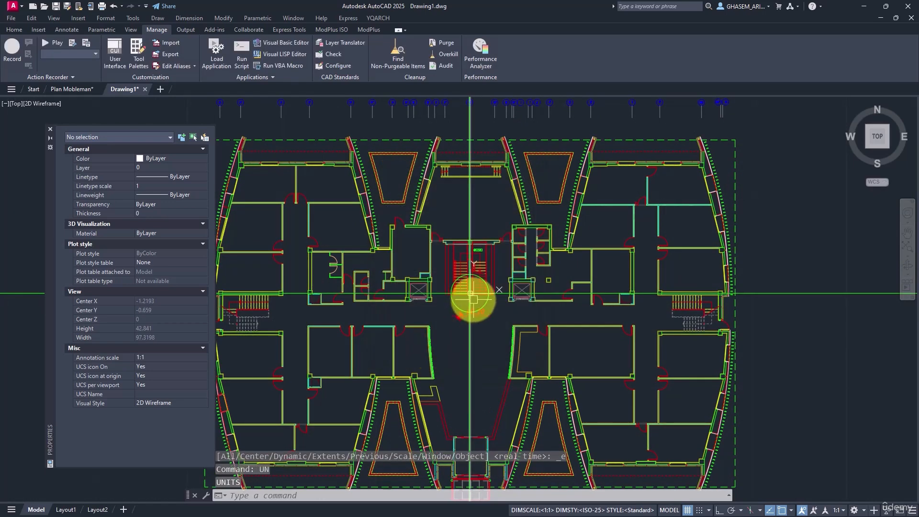
Step: Start saving the drawing and create and open a new folder named Plans inside the current Plans folder
{"action": "key", "text": "ctrl+s"}
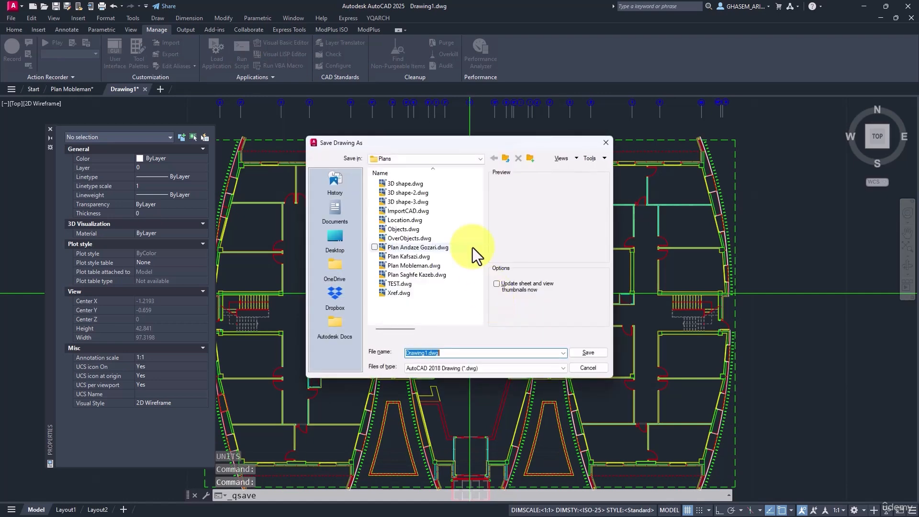
{"action": "left_click", "coordinate": [530, 159]}
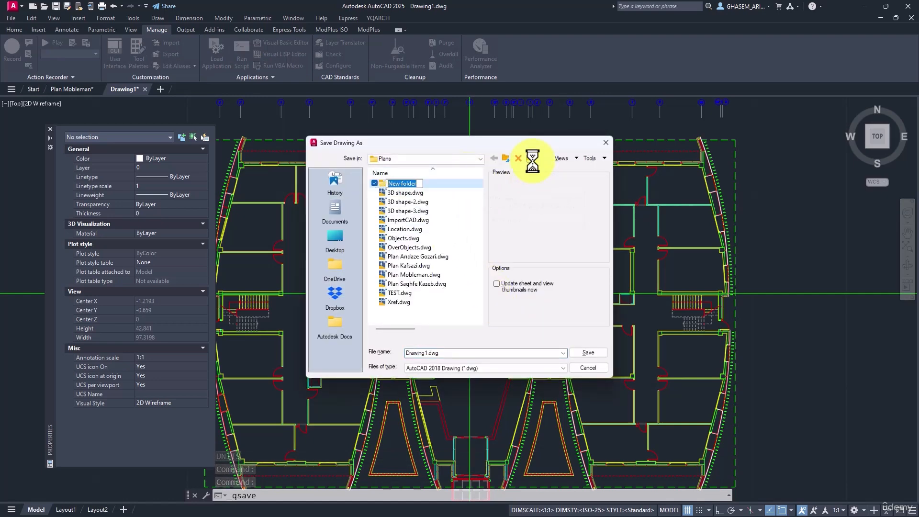
{"action": "type", "text": "Plans"}
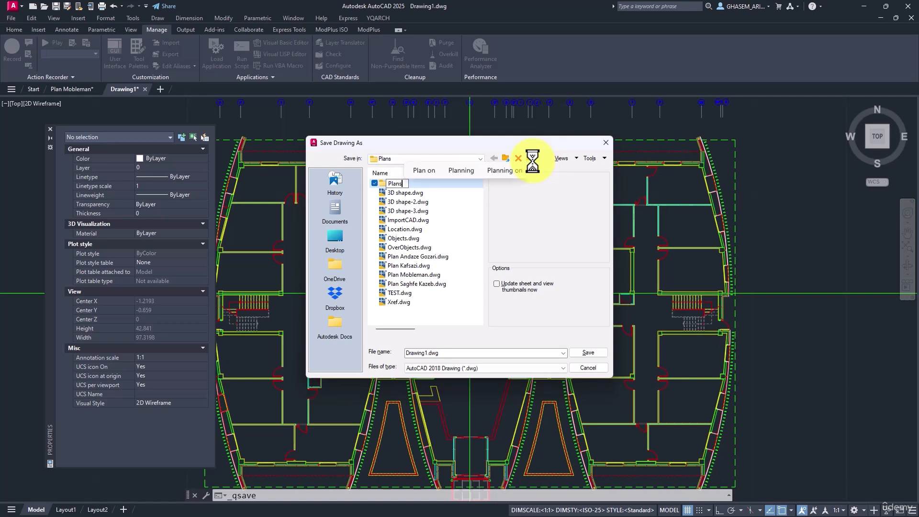
{"action": "double_click", "coordinate": [395, 183]}
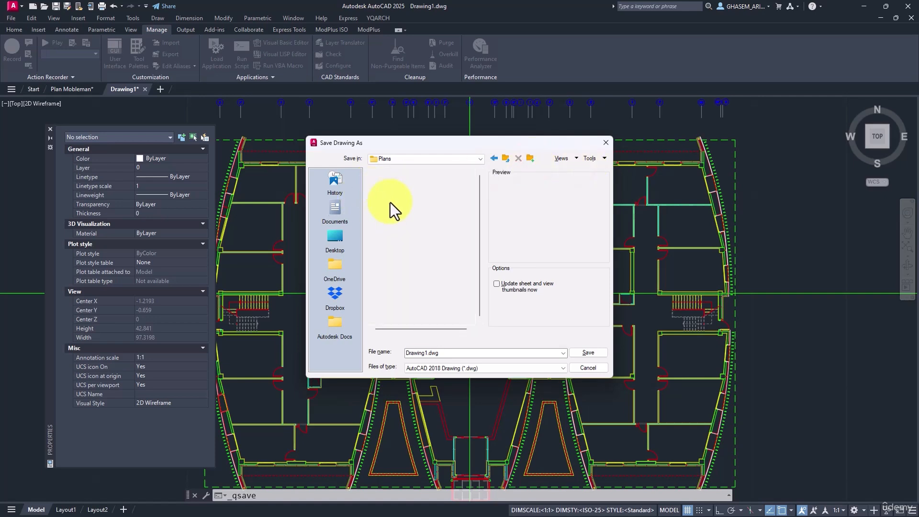
Step: Name the file P-1-0.00.dwg and save it in the new Plans subfolder in AutoCAD 2018 format
{"action": "left_click", "coordinate": [426, 353]}
{"action": "left_click", "coordinate": [427, 354]}
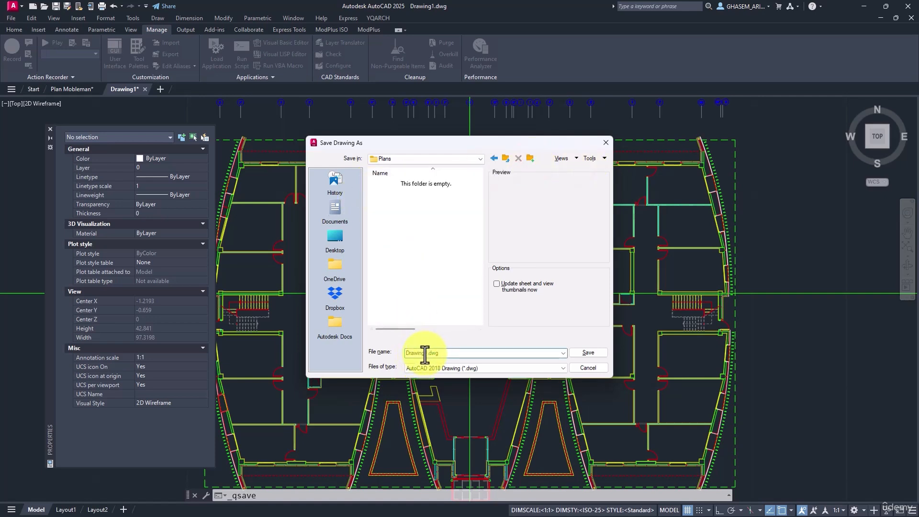
{"action": "double_click", "coordinate": [427, 353]}
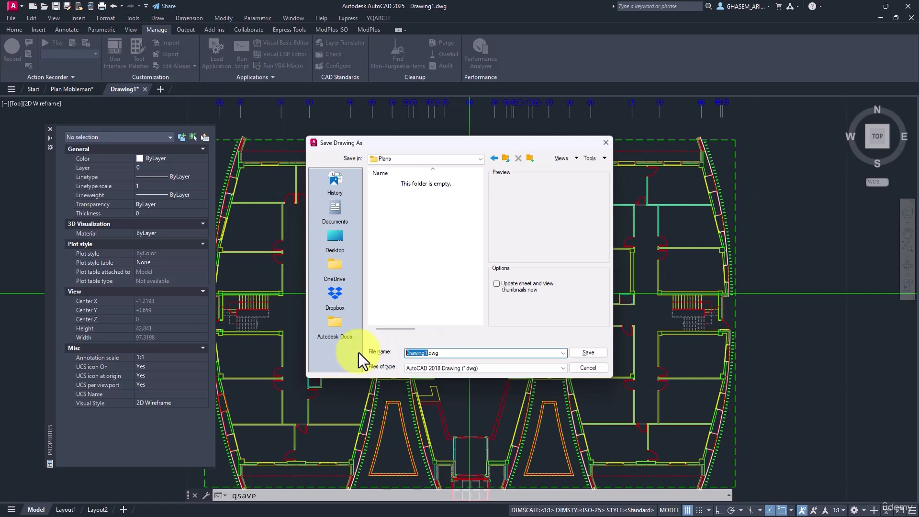
{"action": "key", "text": "BackSpace"}
{"action": "key", "text": "Delete"}
{"action": "type", "text": "P-1-0.00."}
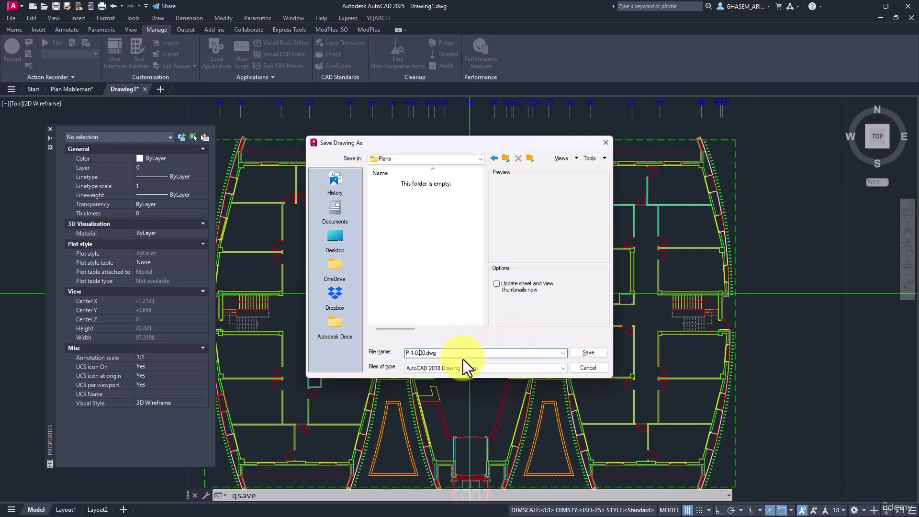
{"action": "left_click", "coordinate": [588, 354]}
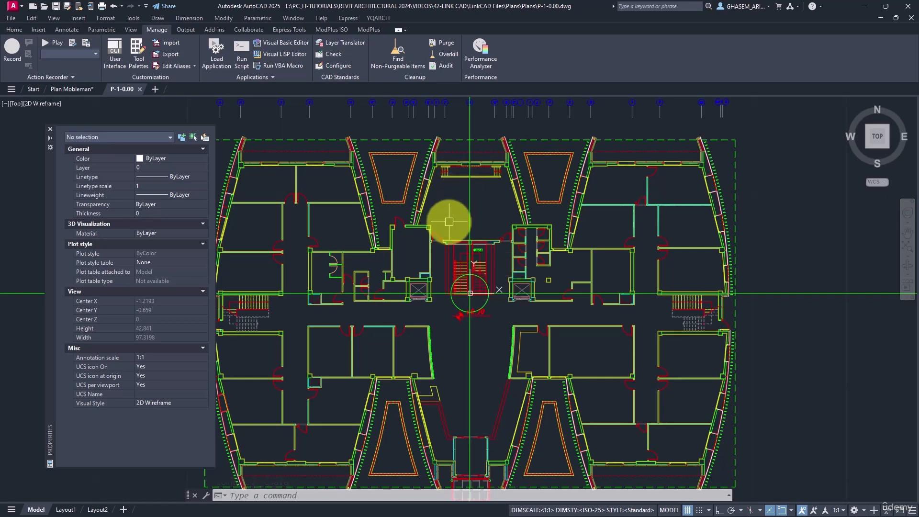
Step: Fit the whole floor plan in the view and save the drawing again
{"action": "scroll", "coordinate": [438, 201], "scroll_direction": "down", "scroll_amount": 5}
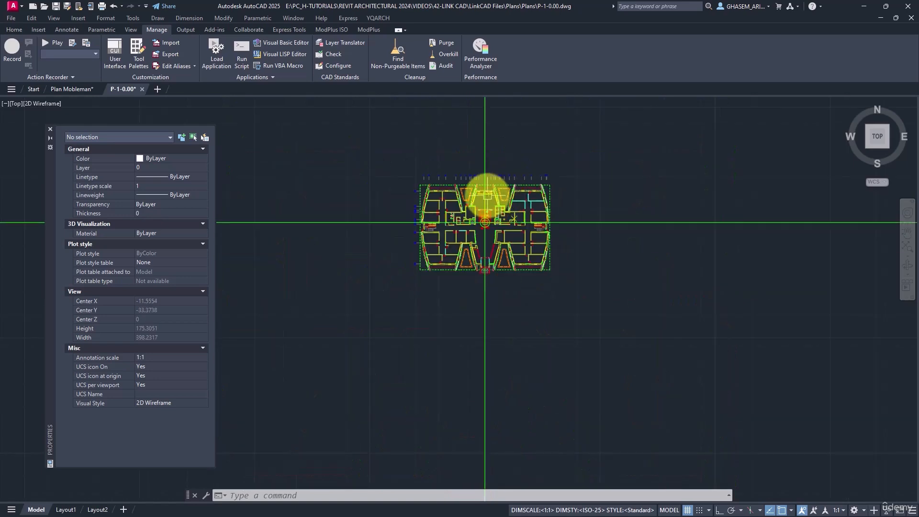
{"action": "left_click", "coordinate": [485, 138]}
{"action": "left_click", "coordinate": [439, 164]}
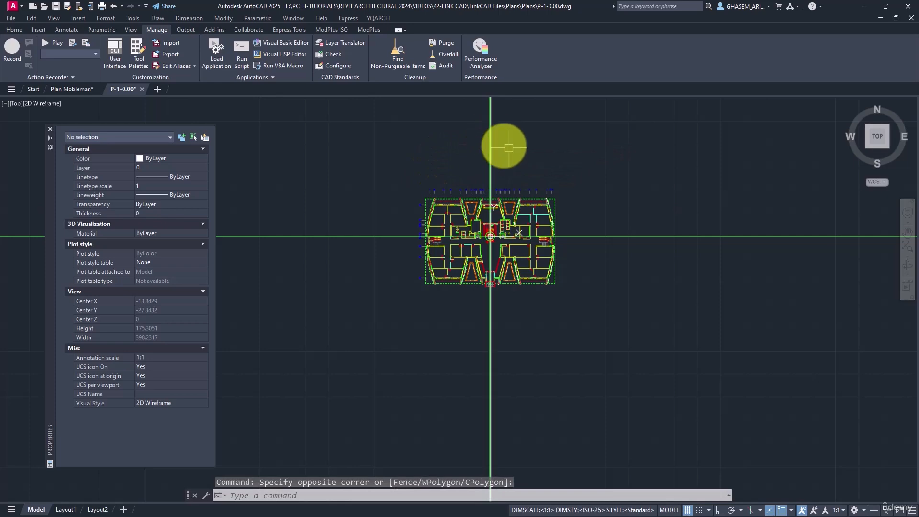
{"action": "middle_click", "coordinate": [542, 153]}
{"action": "middle_click", "coordinate": [542, 154]}
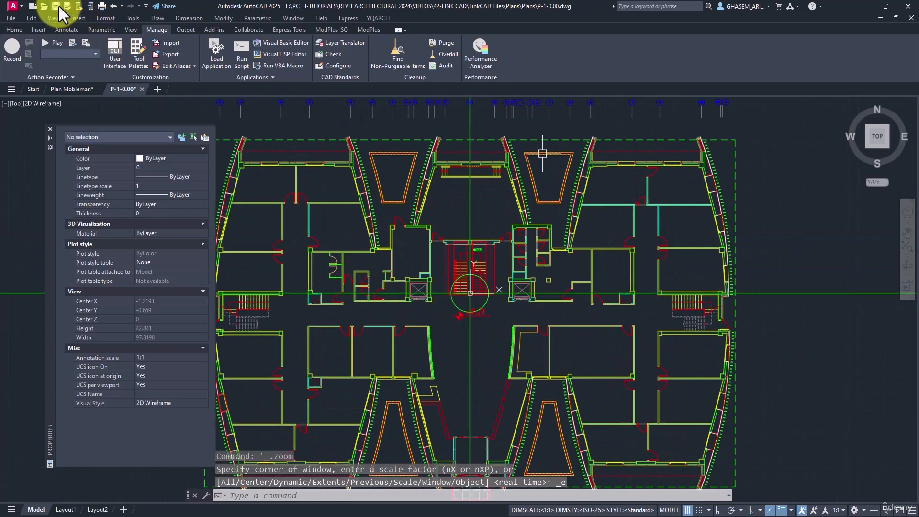
{"action": "key", "text": "ctrl+s"}
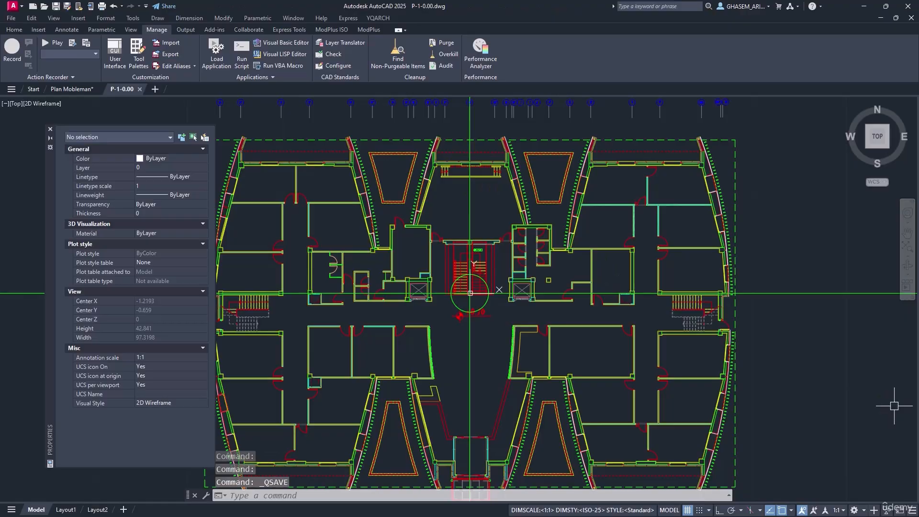
Step: Switch to Revit and browse the CAD import to the Plans subfolder of the pasted folder path
{"action": "key", "text": "alt+Tab"}
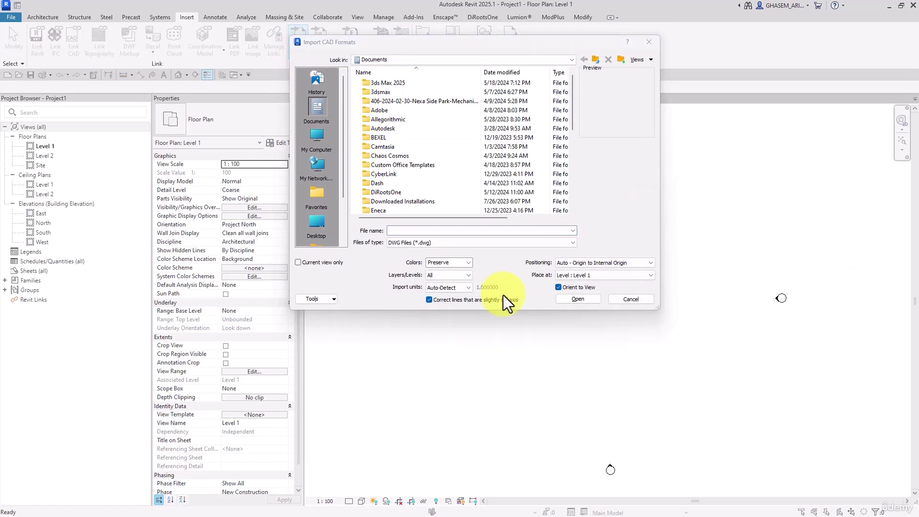
{"action": "left_click", "coordinate": [463, 230]}
{"action": "key", "text": "ctrl+v"}
{"action": "left_click", "coordinate": [581, 297]}
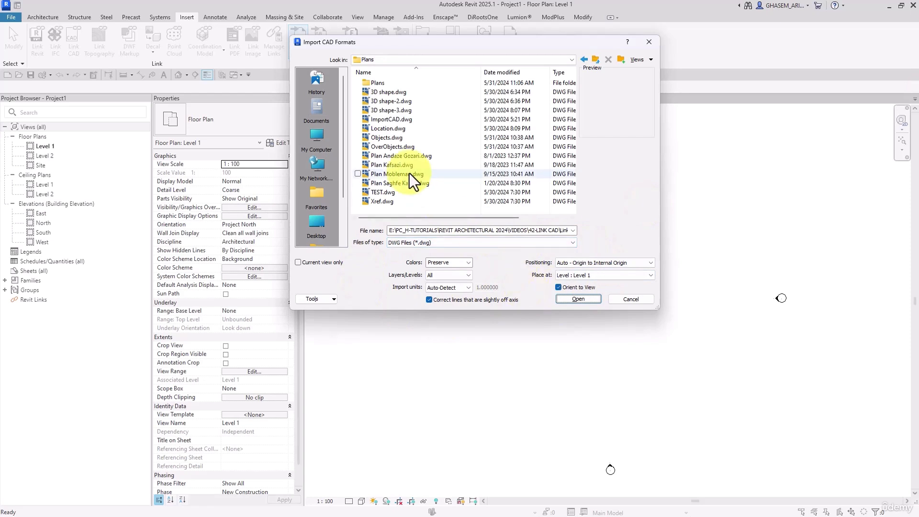
{"action": "left_click", "coordinate": [382, 76]}
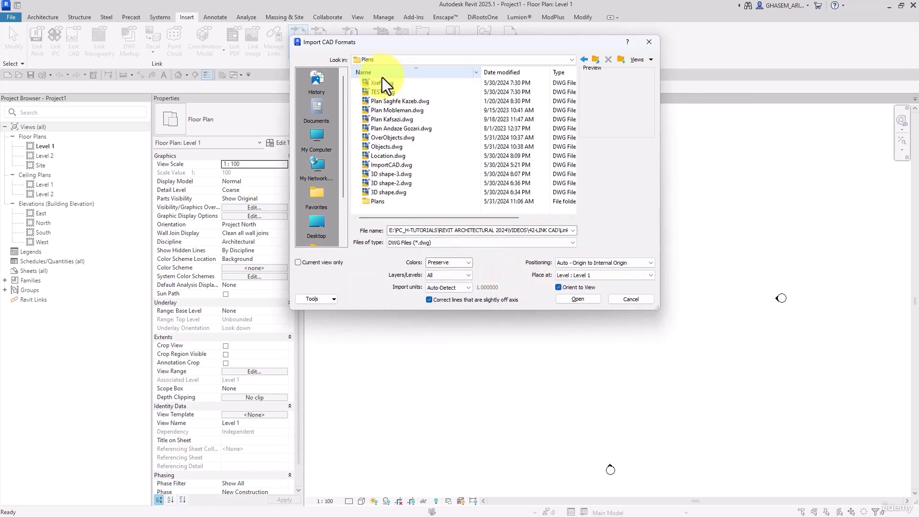
{"action": "left_click", "coordinate": [381, 75]}
{"action": "double_click", "coordinate": [378, 85]}
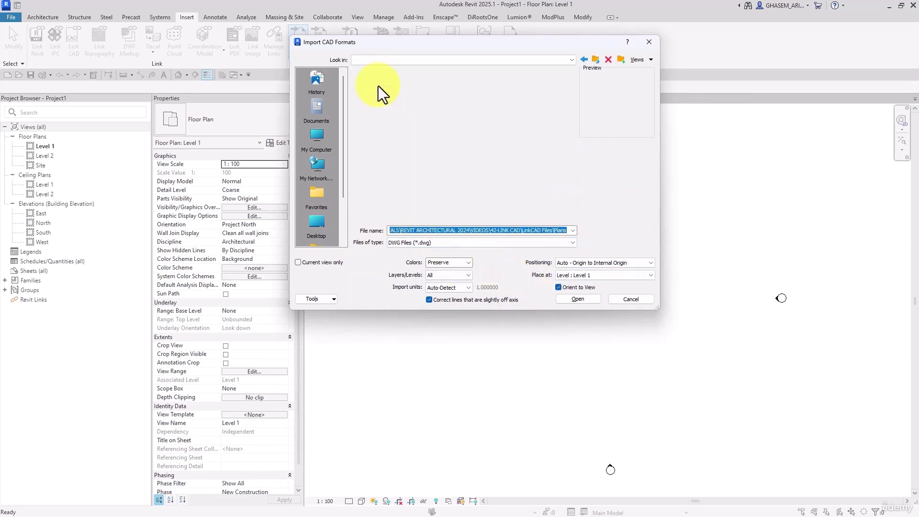
Step: Import P-1-0.00.dwg into Level 1 with import units set to meter and origin-to-internal-origin positioning
{"action": "left_click", "coordinate": [378, 84]}
{"action": "left_click", "coordinate": [442, 288]}
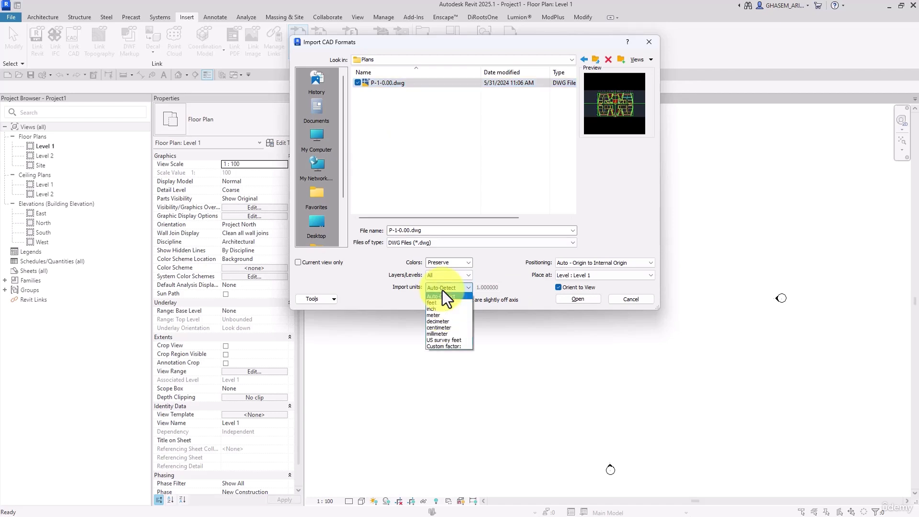
{"action": "left_click", "coordinate": [443, 315]}
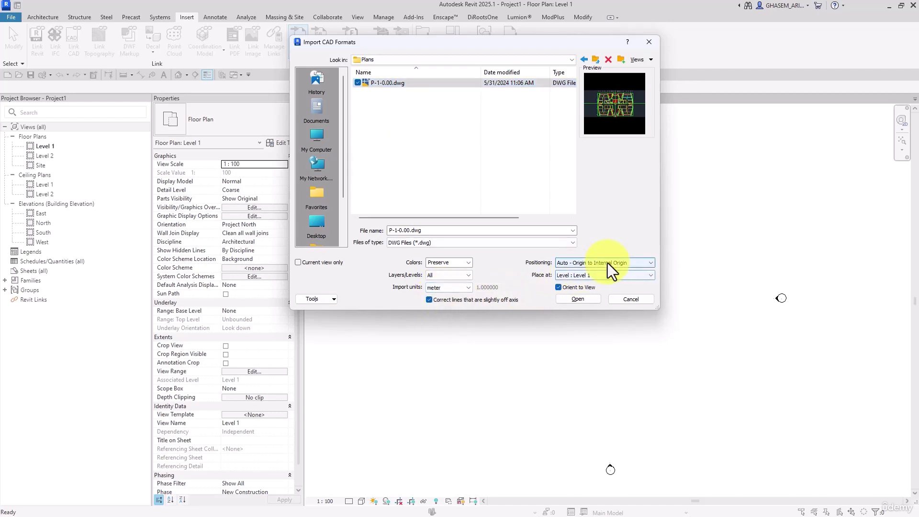
{"action": "left_click", "coordinate": [590, 296]}
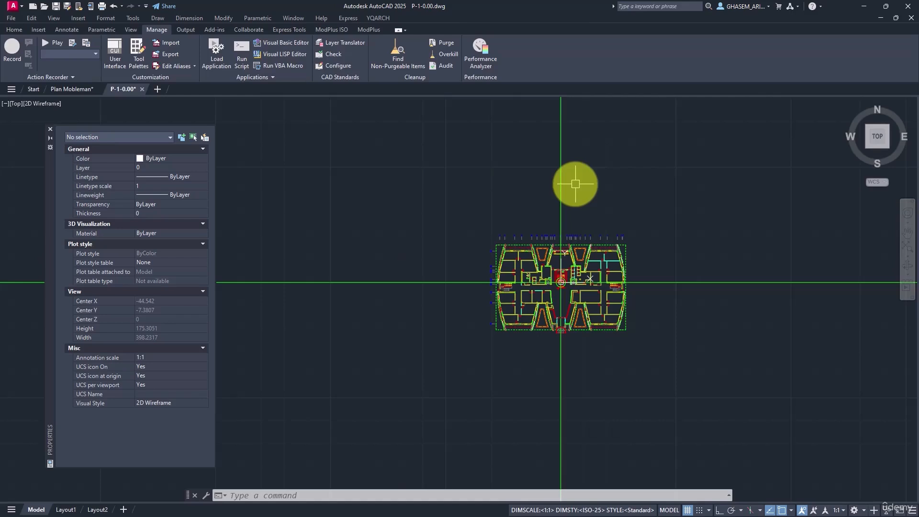
Step: Switch to AutoCAD and examine how far the two green construction lines extend beyond the floor plan
{"action": "left_click", "coordinate": [24, 29]}
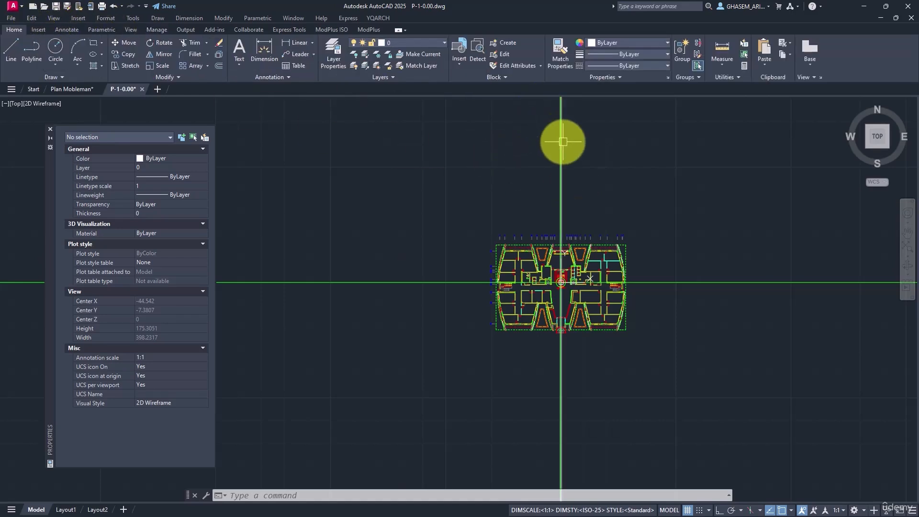
{"action": "scroll", "coordinate": [661, 249], "scroll_direction": "down", "scroll_amount": 10}
{"action": "scroll", "coordinate": [665, 255], "scroll_direction": "down", "scroll_amount": 15}
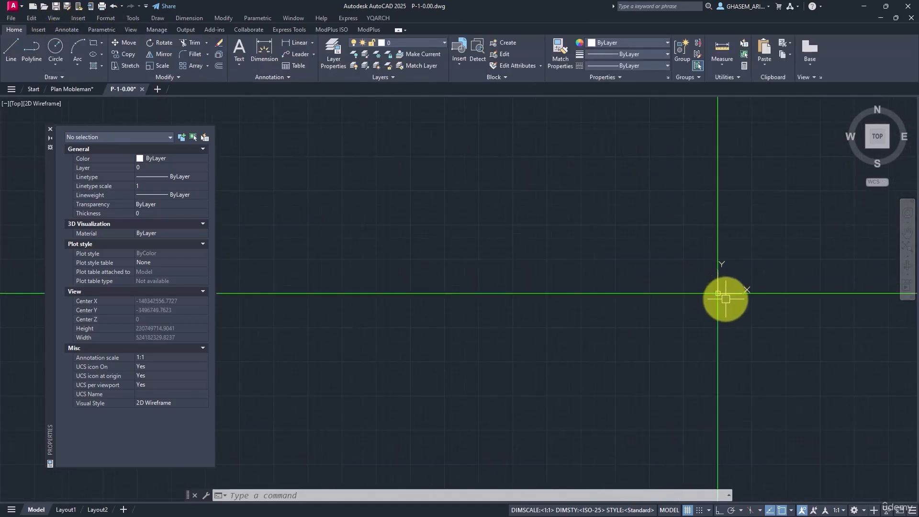
{"action": "middle_click", "coordinate": [567, 257]}
{"action": "middle_click", "coordinate": [567, 258]}
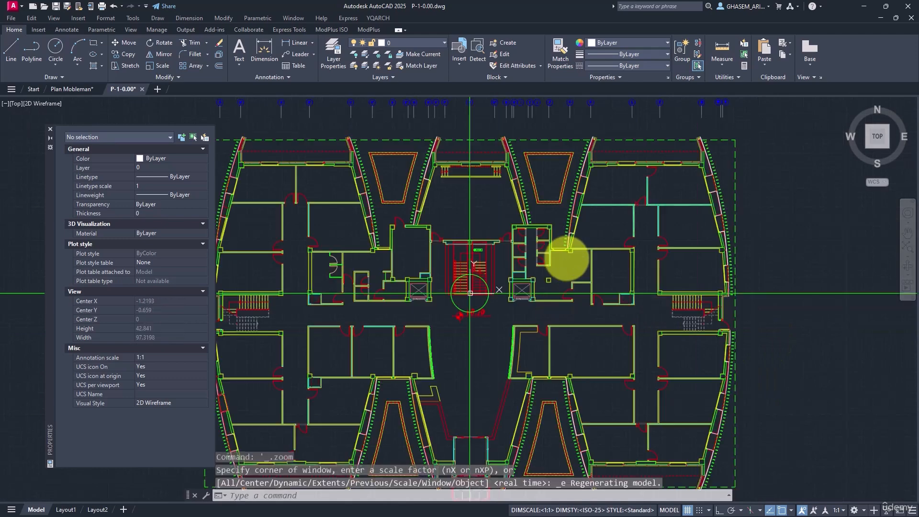
{"action": "middle_click_drag", "start_coordinate": [439, 256], "coordinate": [624, 286]}
{"action": "scroll", "coordinate": [661, 223], "scroll_direction": "down", "scroll_amount": 4}
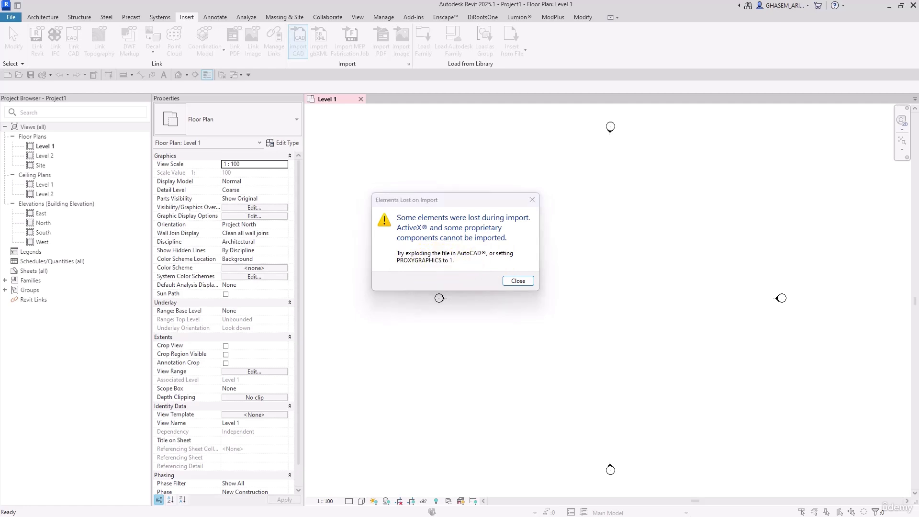
Step: Check the PROXYGRAPHICS variable of the drawing in AutoCAD and return to Revit
{"action": "key", "text": "alt+Tab"}
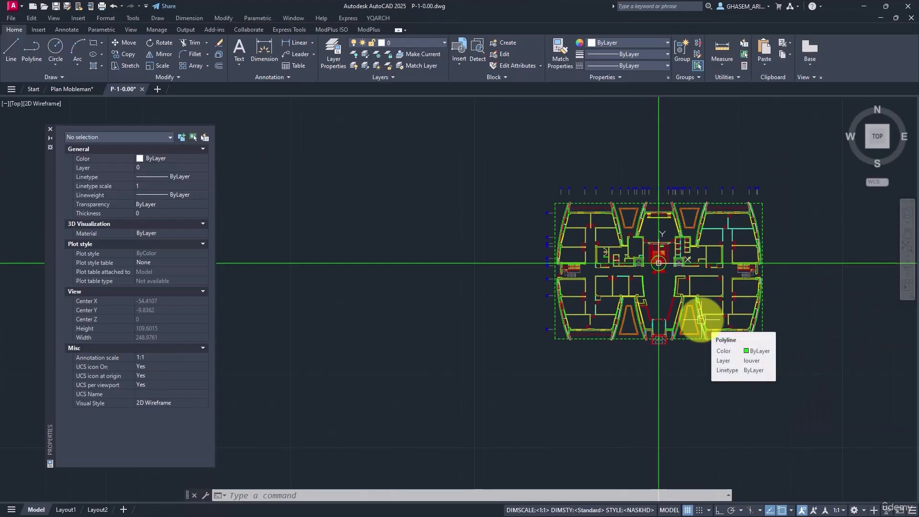
{"action": "type", "text": "prox"}
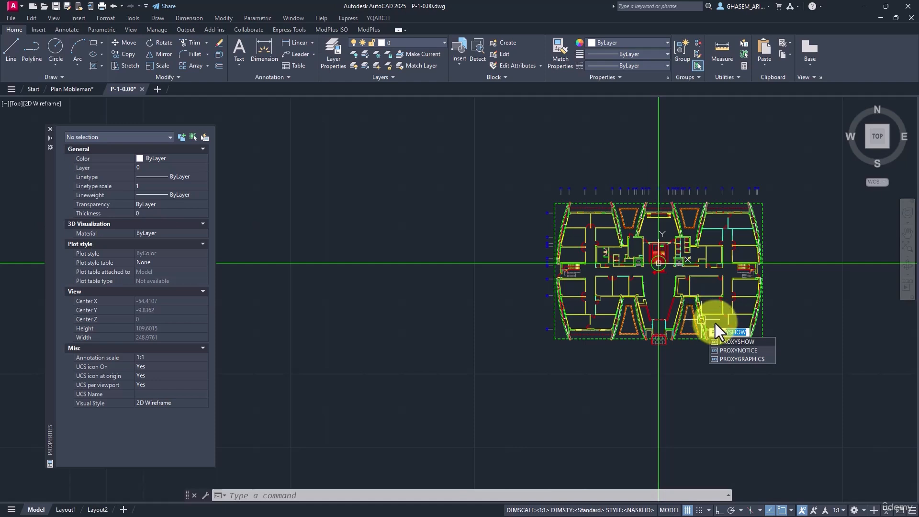
{"action": "left_click", "coordinate": [740, 359]}
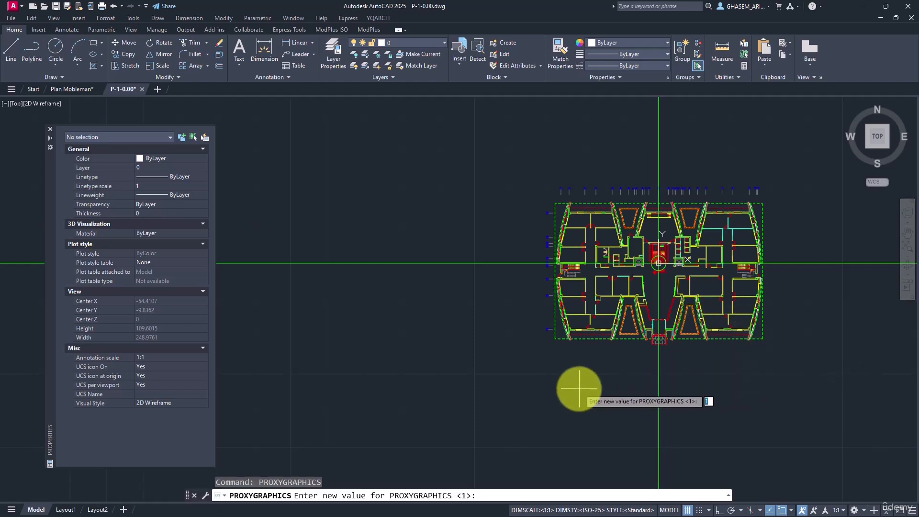
{"action": "key", "text": "alt+Tab"}
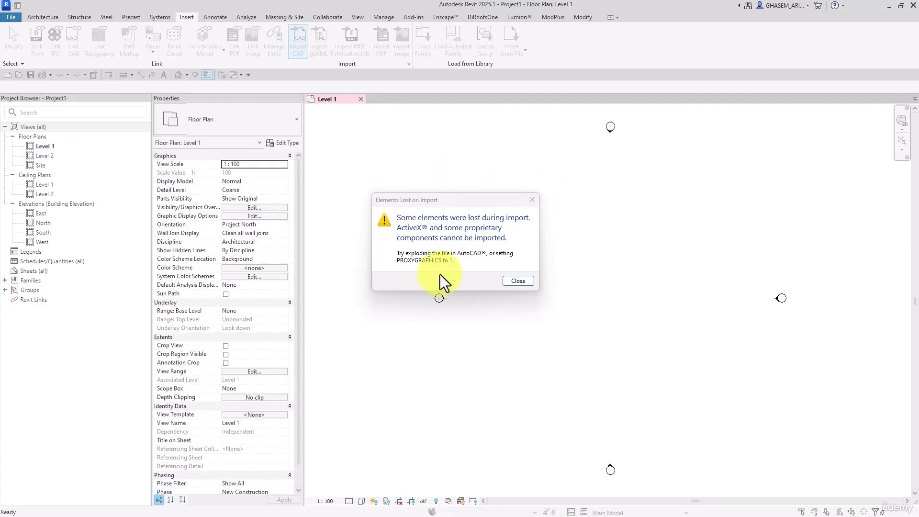
Step: Dismiss the lost-elements warning and try to delete the imported P-1-0.00.dwg plan from Level 1
{"action": "left_click", "coordinate": [518, 281]}
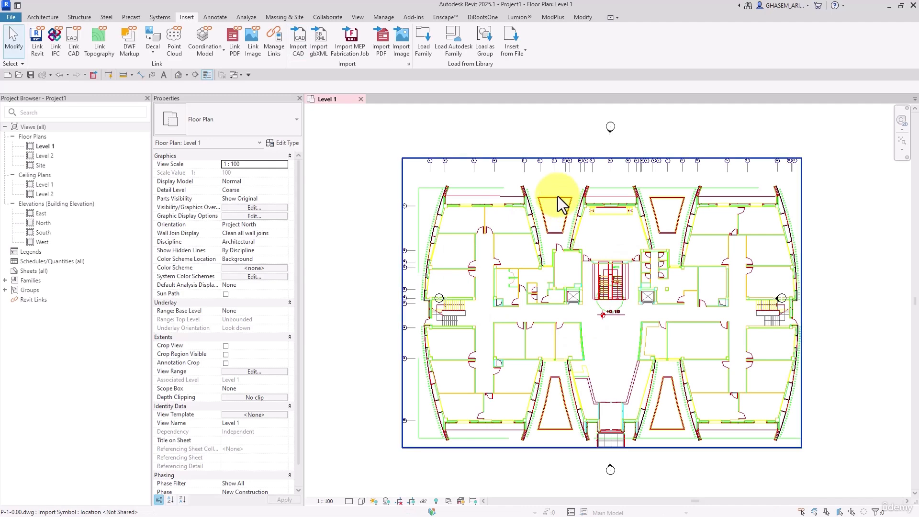
{"action": "left_click", "coordinate": [560, 205]}
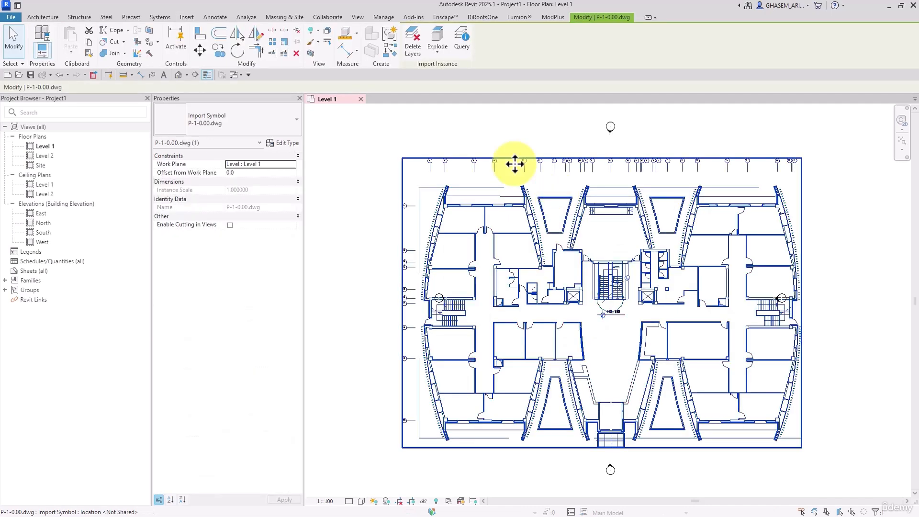
{"action": "left_click", "coordinate": [297, 55]}
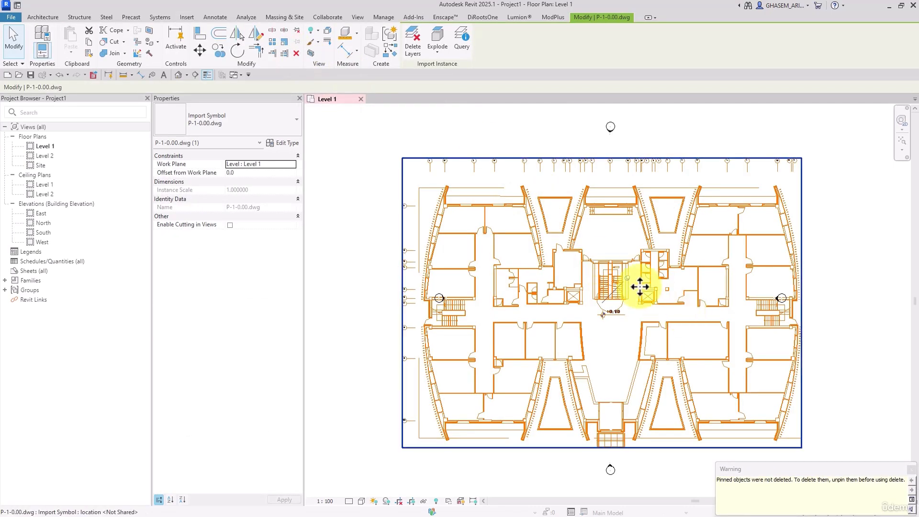
{"action": "left_click", "coordinate": [297, 54]}
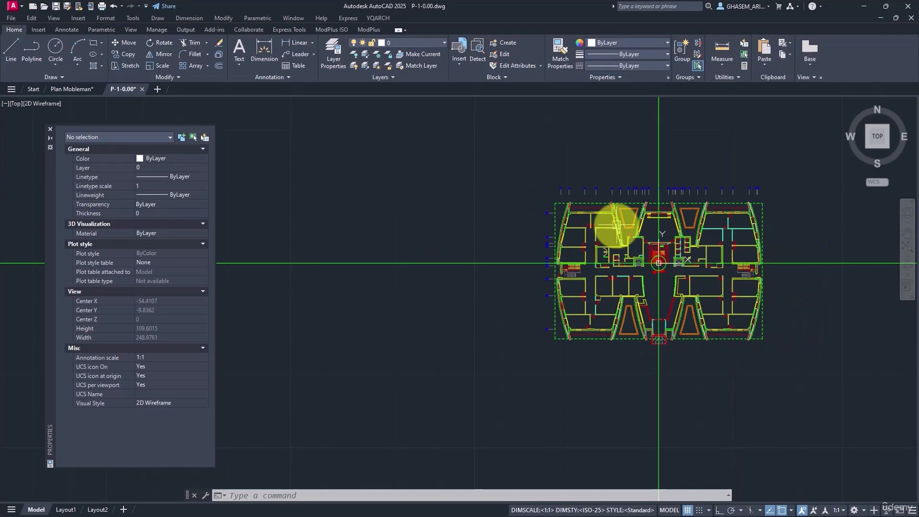
Step: Erase the two green construction lines crossing the floor plan and save the P-1-0.00 drawing
{"action": "left_click", "coordinate": [659, 149]}
{"action": "left_click", "coordinate": [482, 293]}
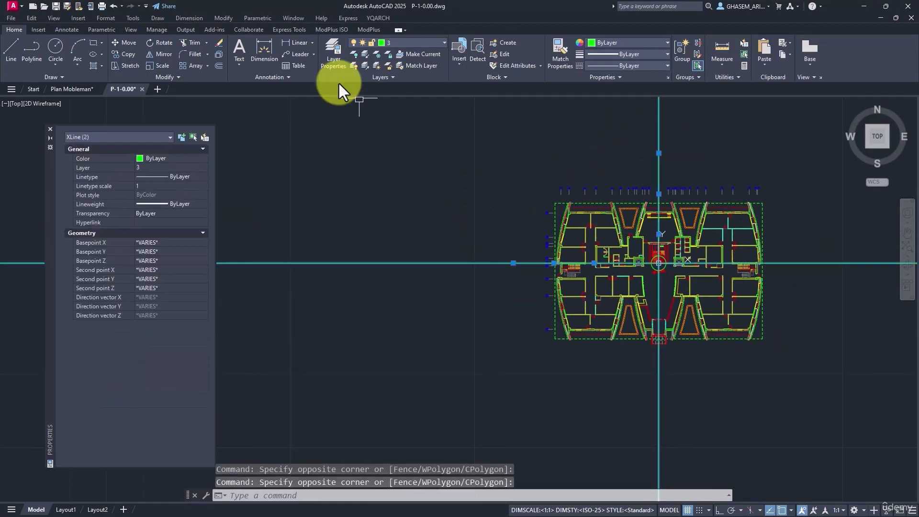
{"action": "left_click", "coordinate": [219, 43]}
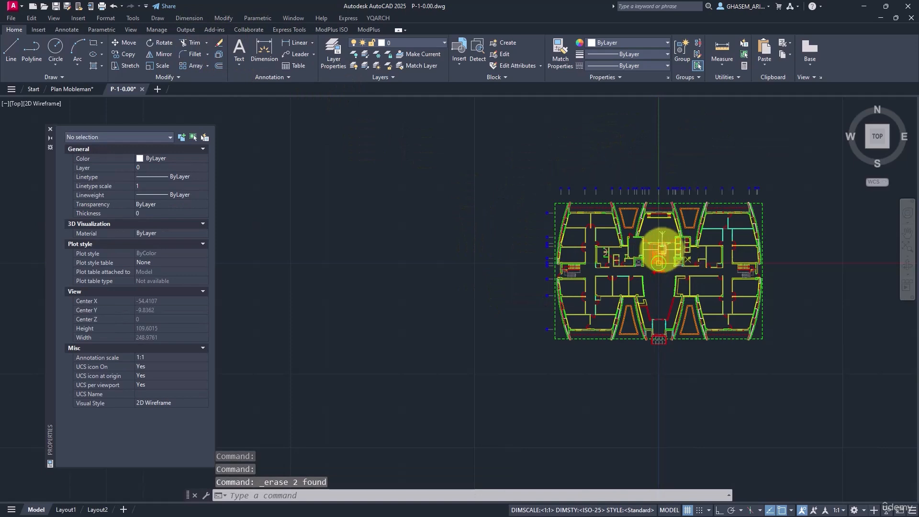
{"action": "middle_click", "coordinate": [753, 165]}
{"action": "middle_click", "coordinate": [752, 164]}
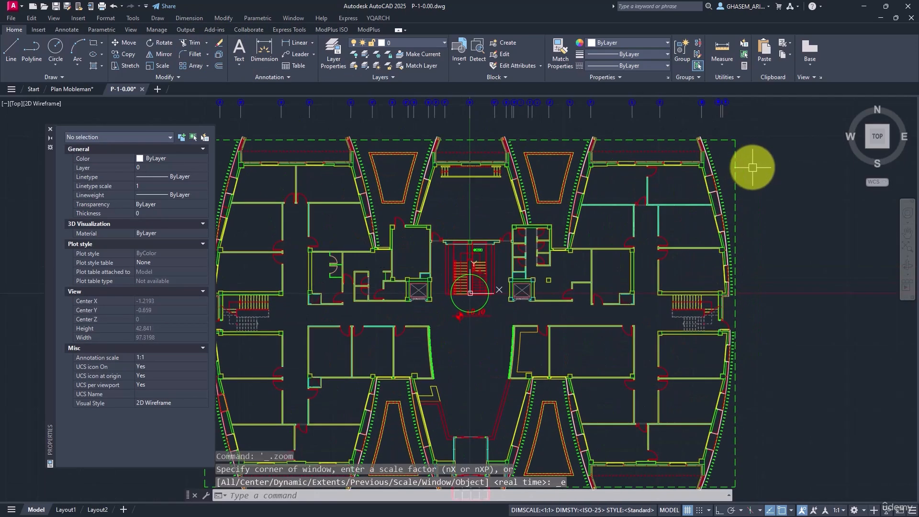
{"action": "key", "text": "ctrl+s"}
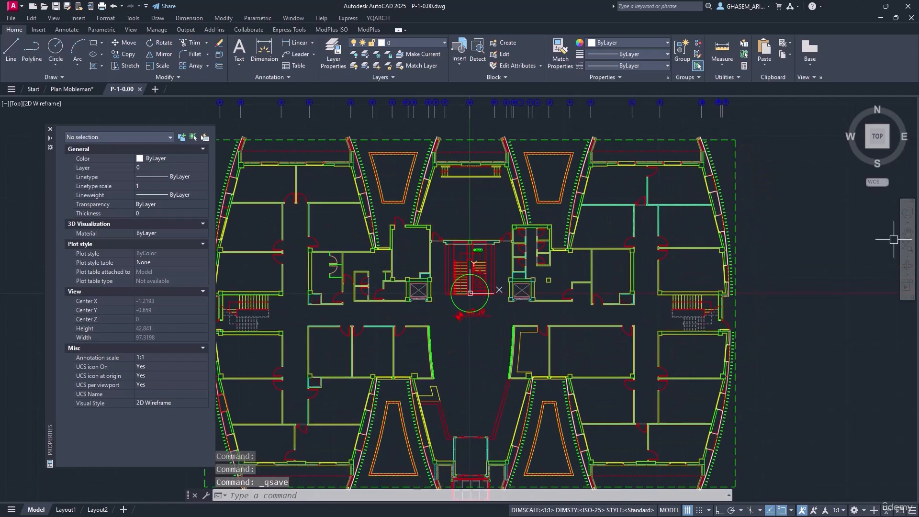
Step: Switch to Revit and import P-1-0.00.dwg into Level 1 with meter units and origin-to-internal-origin positioning
{"action": "left_click", "coordinate": [758, 368]}
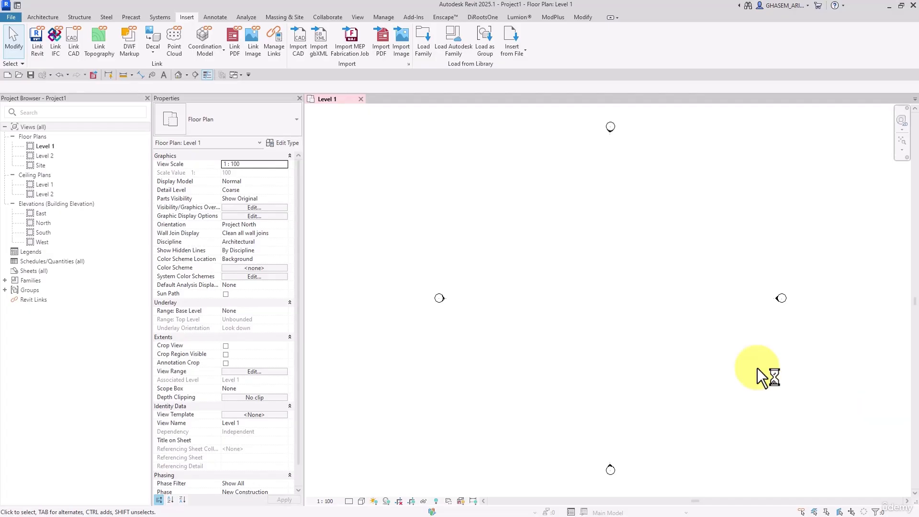
{"action": "left_click", "coordinate": [306, 113]}
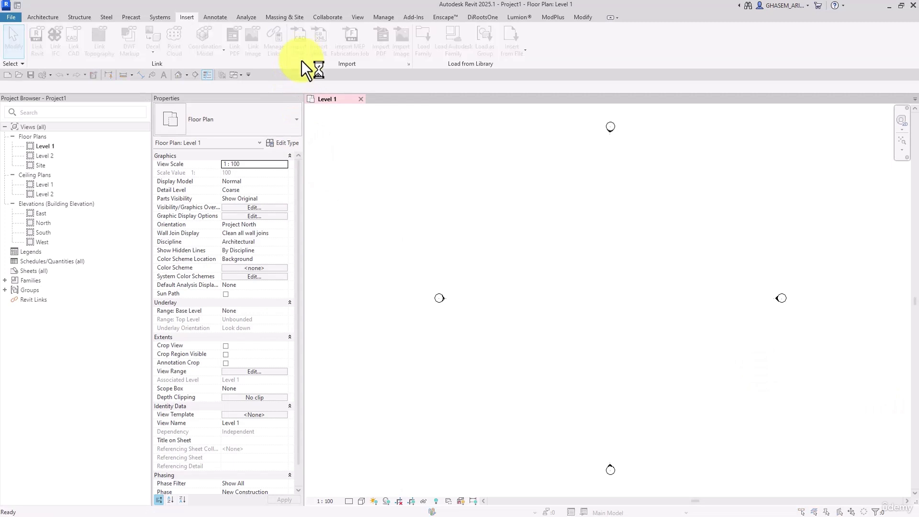
{"action": "left_click", "coordinate": [389, 83]}
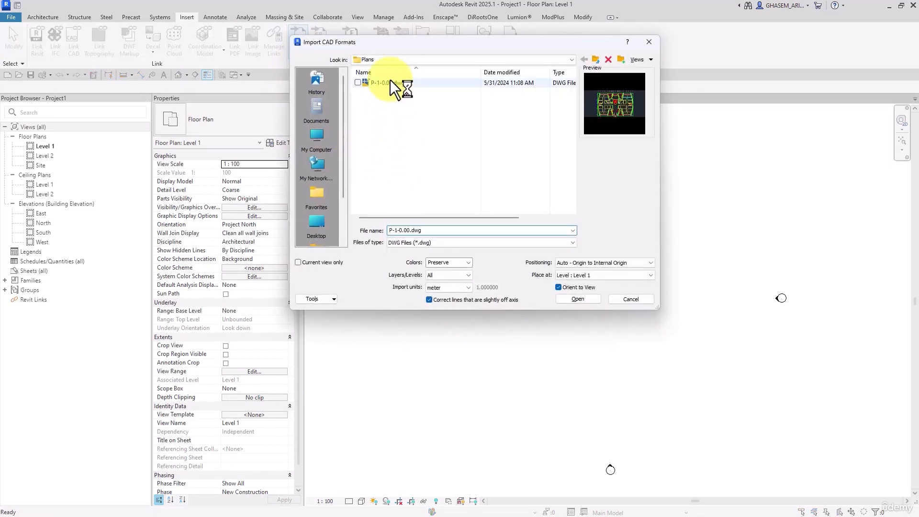
{"action": "left_click", "coordinate": [578, 299]}
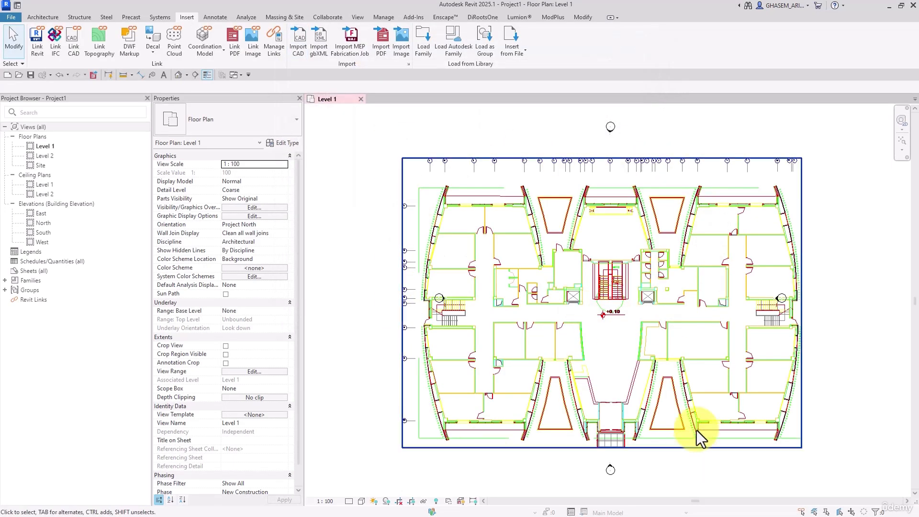
{"action": "left_click", "coordinate": [649, 265]}
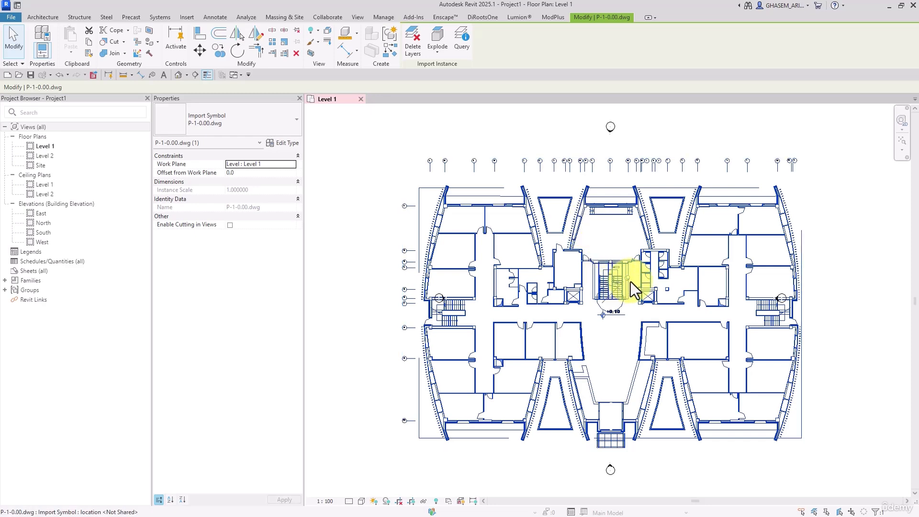
{"action": "left_click", "coordinate": [320, 121]}
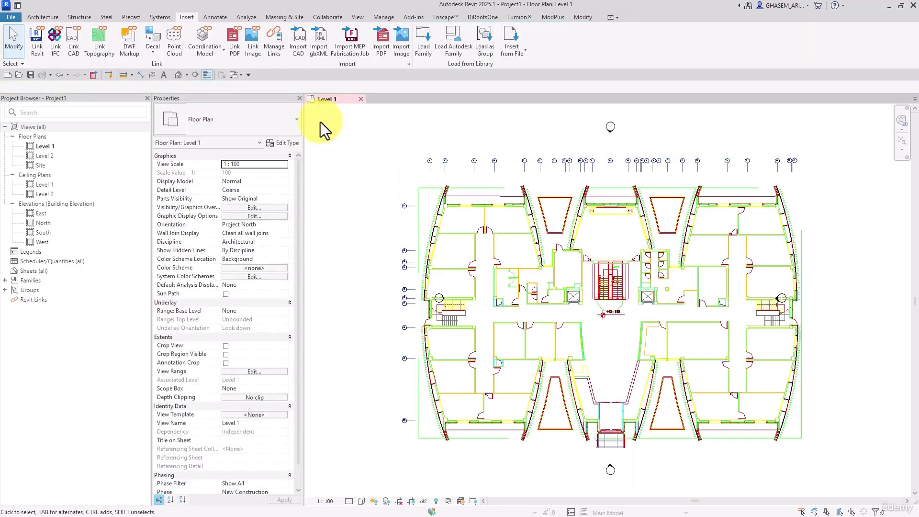
Step: Open the 3D view and check from the right side how the imported plan sits against Level 1
{"action": "left_click", "coordinate": [180, 74]}
{"action": "middle_click_drag", "start_coordinate": [616, 404], "coordinate": [524, 283], "text": "shift"}
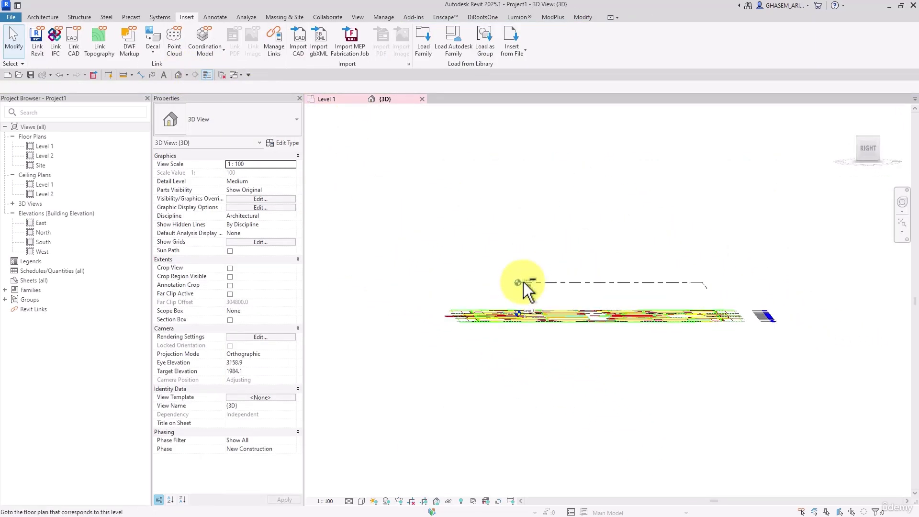
{"action": "left_click", "coordinate": [867, 154]}
{"action": "scroll", "coordinate": [663, 308], "scroll_direction": "up", "scroll_amount": 5}
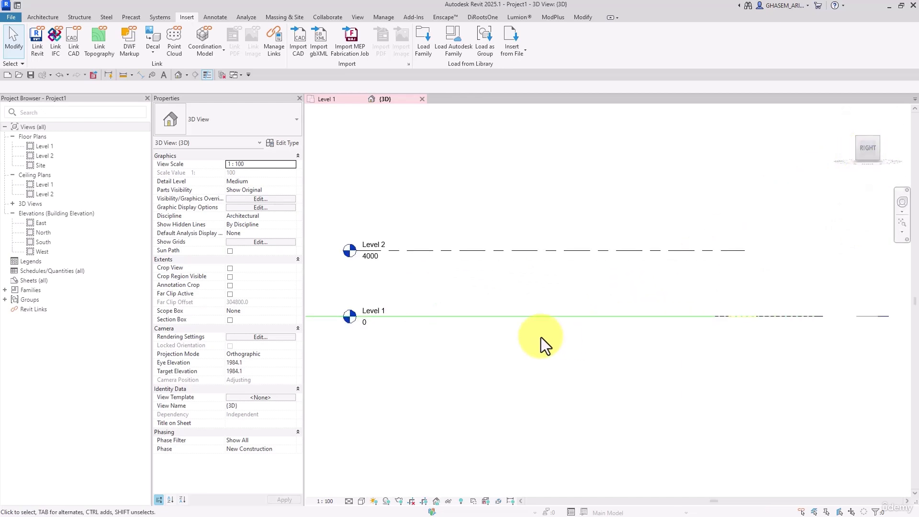
{"action": "middle_click_drag", "start_coordinate": [545, 345], "coordinate": [720, 362]}
{"action": "scroll", "coordinate": [595, 316], "scroll_direction": "up", "scroll_amount": 6}
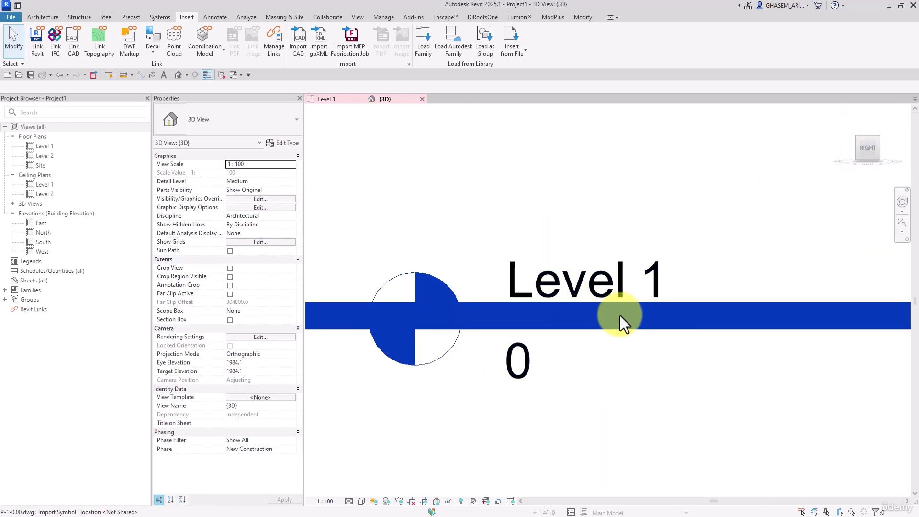
Step: Examine the imported plan along its length in 3D for lines and shapes lying off the Level 1 plane
{"action": "middle_click_drag", "start_coordinate": [472, 354], "coordinate": [696, 376]}
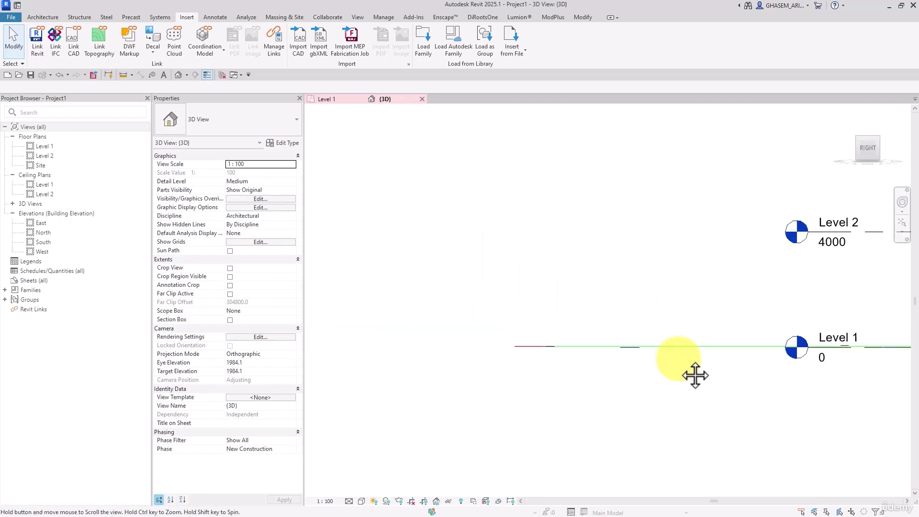
{"action": "scroll", "coordinate": [616, 355], "scroll_direction": "up", "scroll_amount": 4}
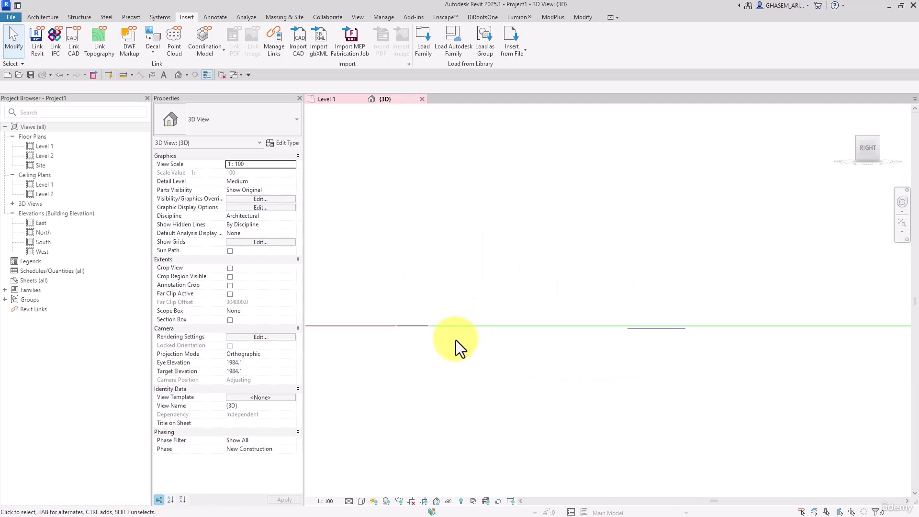
{"action": "scroll", "coordinate": [816, 361], "scroll_direction": "down", "scroll_amount": 4}
{"action": "middle_click_drag", "start_coordinate": [818, 363], "coordinate": [742, 356]}
{"action": "scroll", "coordinate": [741, 344], "scroll_direction": "up", "scroll_amount": 4}
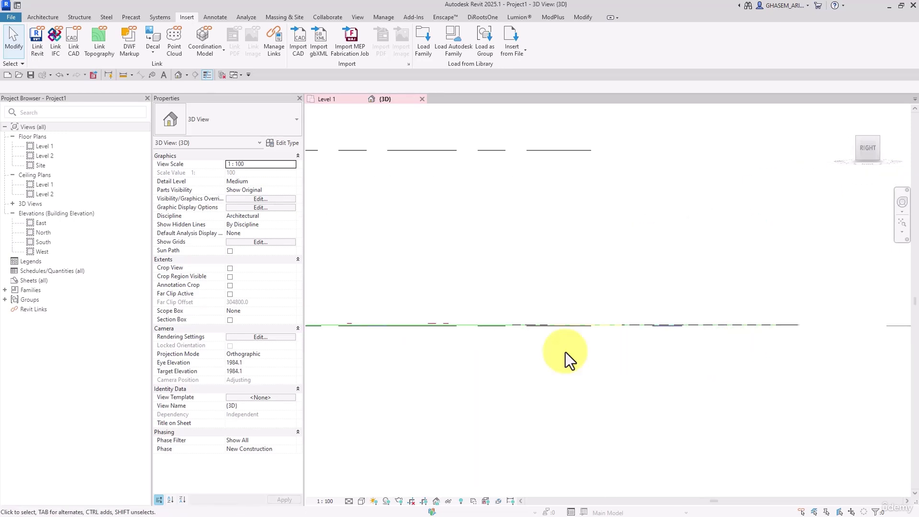
{"action": "middle_click_drag", "start_coordinate": [565, 353], "coordinate": [728, 359]}
{"action": "scroll", "coordinate": [620, 343], "scroll_direction": "up", "scroll_amount": 2}
{"action": "scroll", "coordinate": [569, 320], "scroll_direction": "up", "scroll_amount": 1}
{"action": "middle_click_drag", "start_coordinate": [691, 311], "coordinate": [642, 372], "text": "shift"}
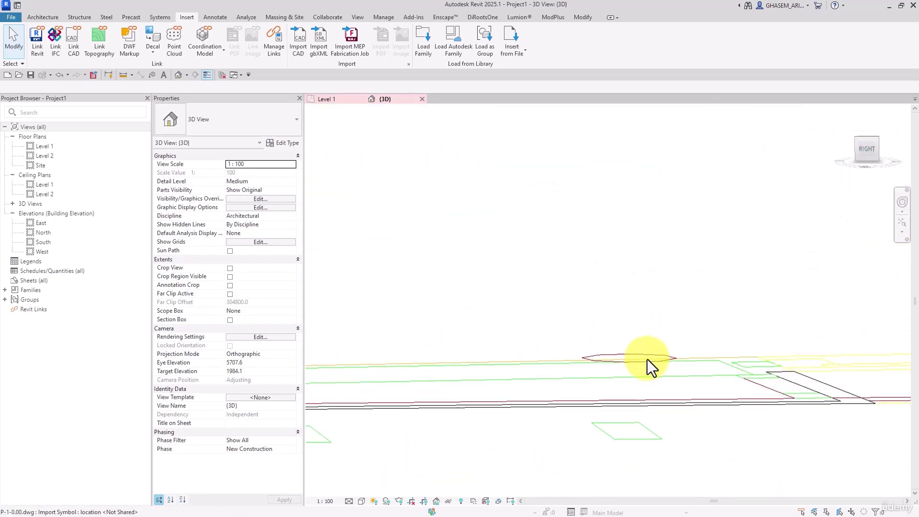
Step: Delete the imported P-1-0.00.dwg plan from the Level 1 floor plan and switch back to AutoCAD
{"action": "left_click", "coordinate": [51, 148]}
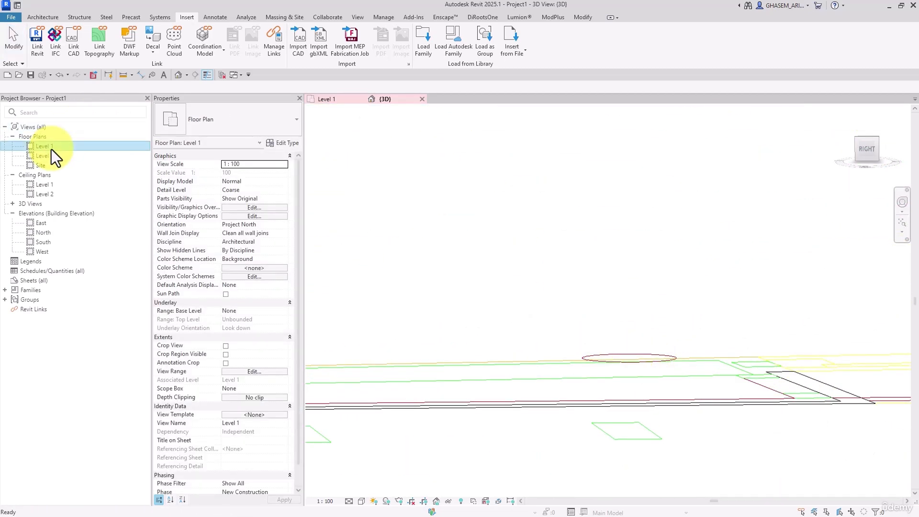
{"action": "double_click", "coordinate": [51, 147]}
{"action": "left_click", "coordinate": [660, 203]}
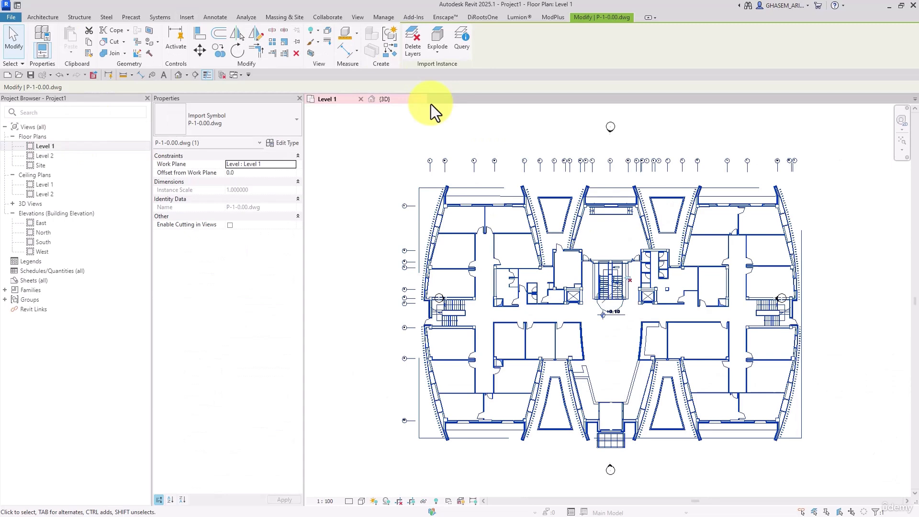
{"action": "left_click", "coordinate": [298, 52]}
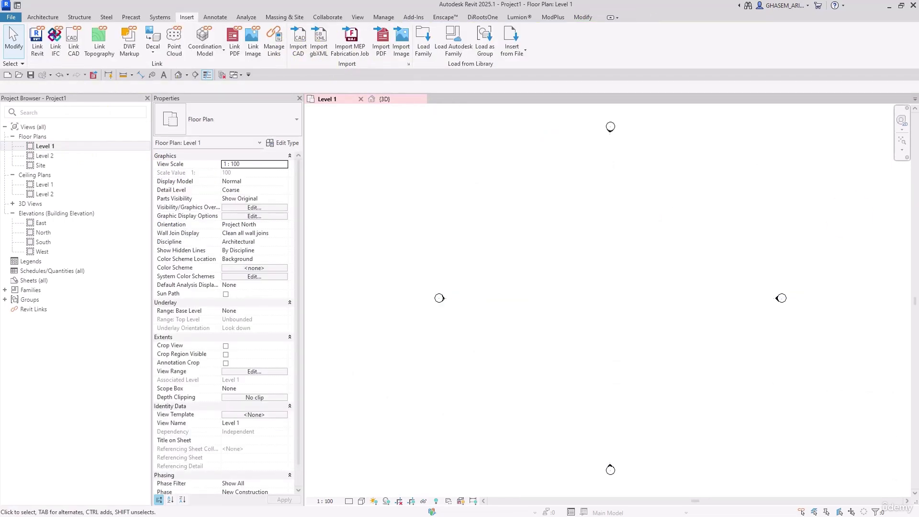
{"action": "key", "text": "alt+Tab"}
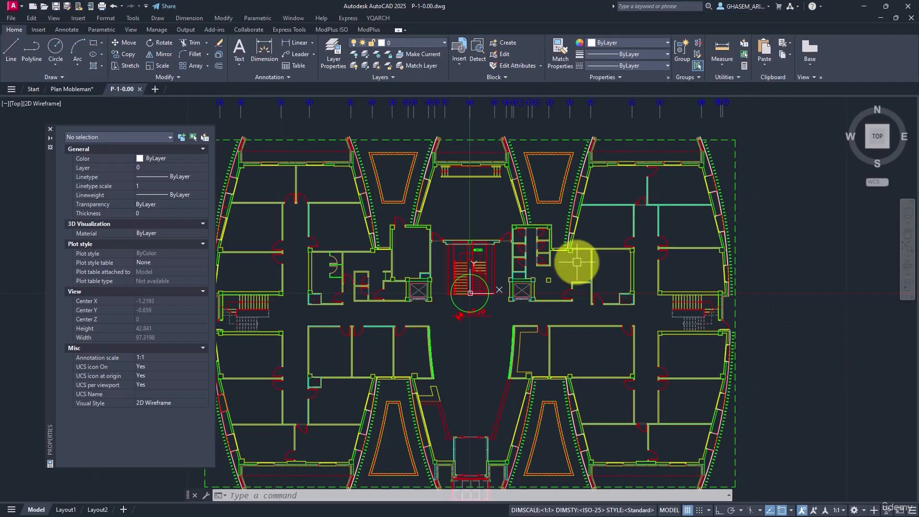